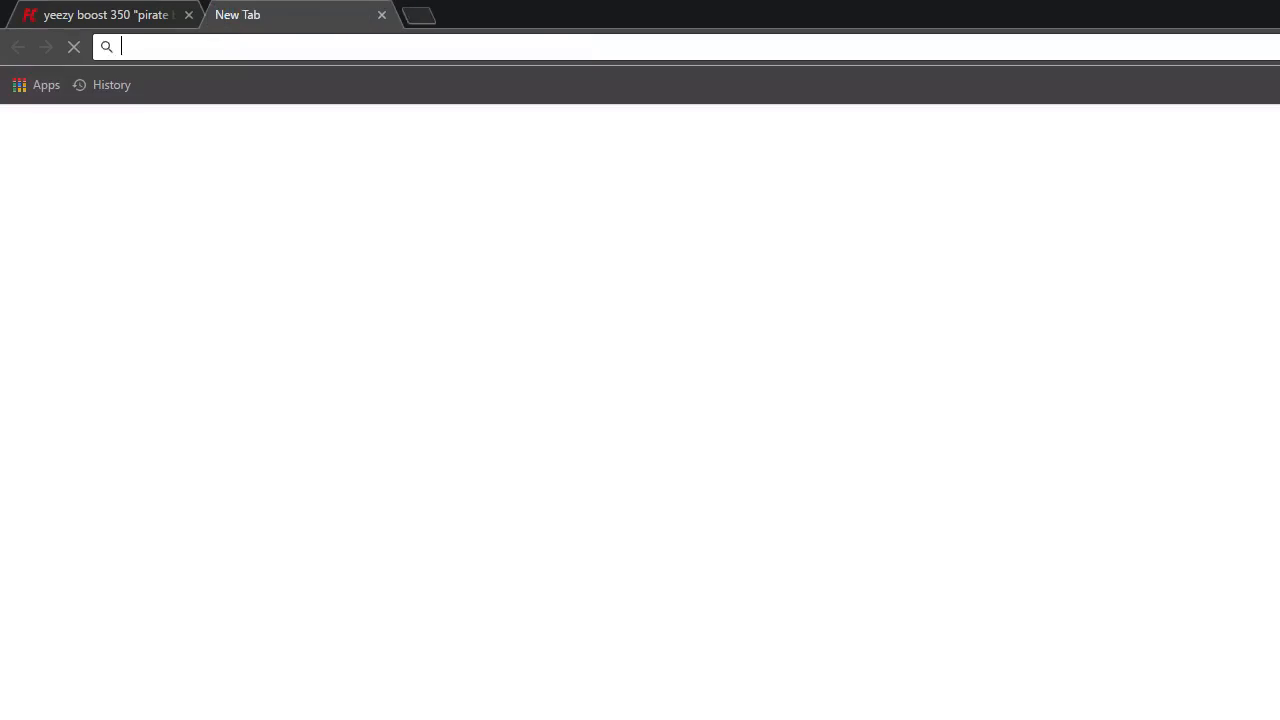
- Close the sneaker page, open youtube.com, and go from the account overview to the account's own channel page to view it
left_click(189, 15)
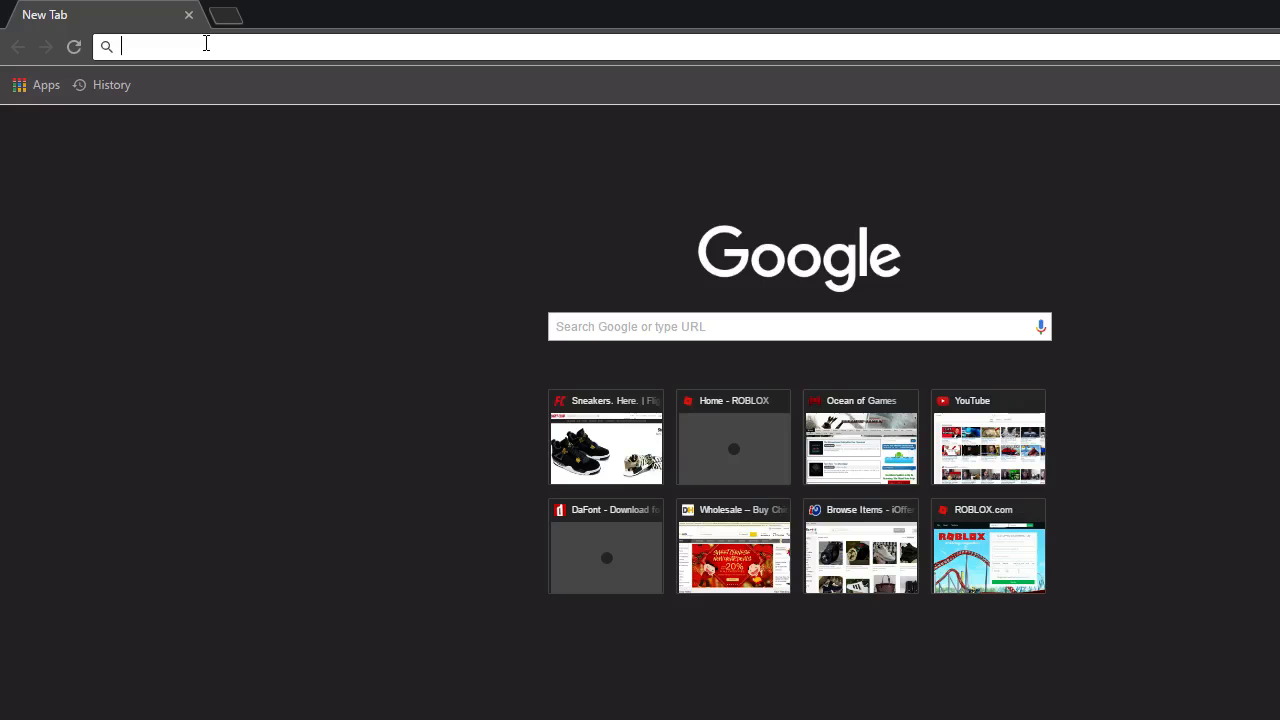
type("youtube.com")
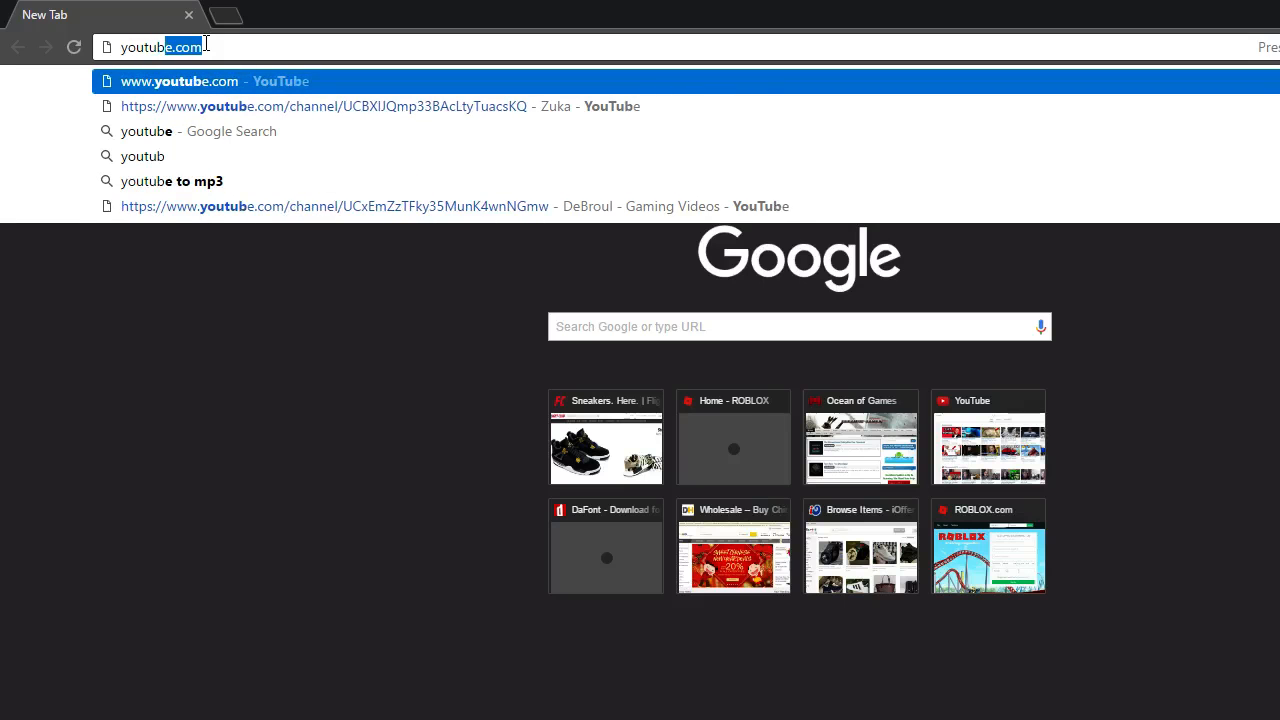
key("Return")
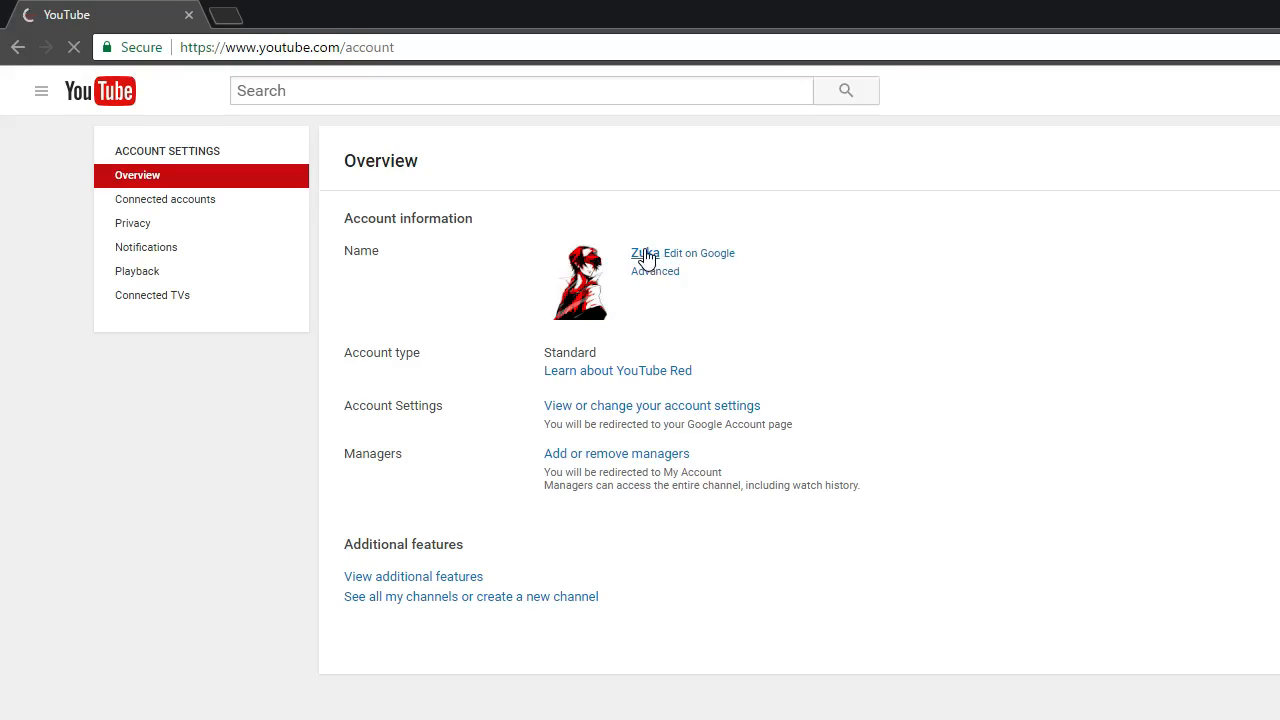
left_click(645, 257)
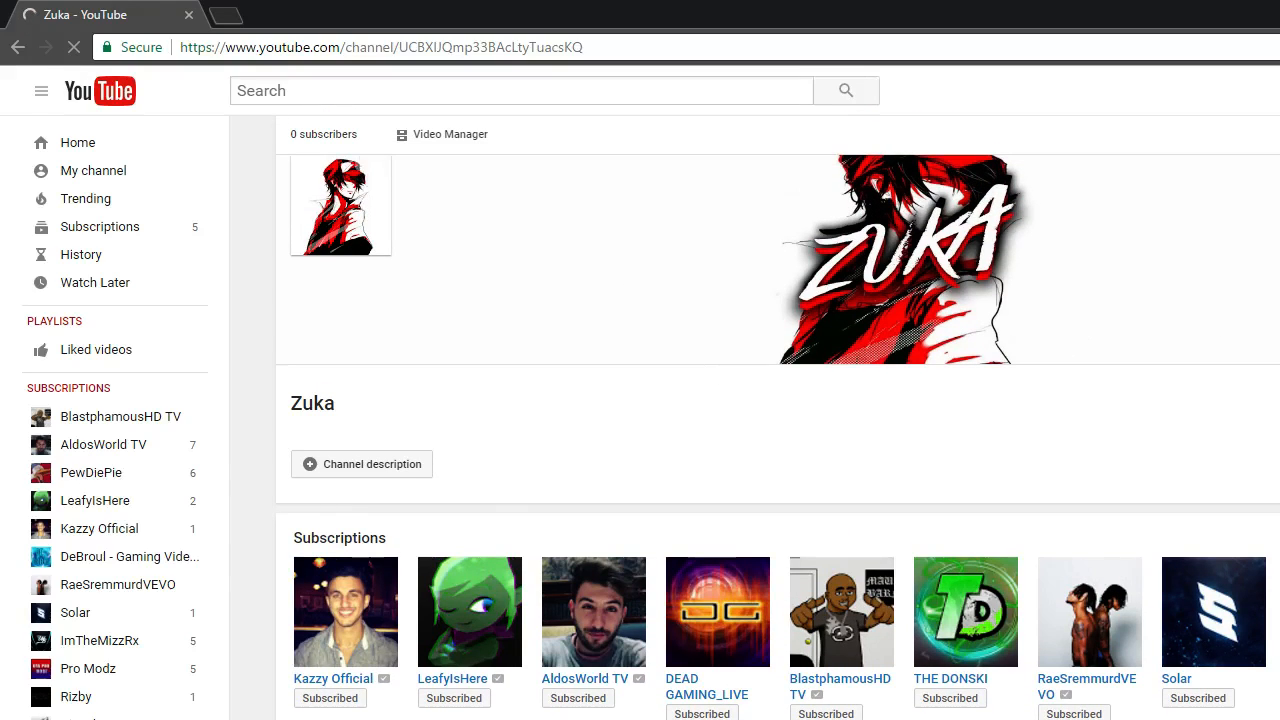
scroll(1257, 337, "down", 2)
scroll(666, 117, "up", 2)
scroll(1183, 329, "down", 1)
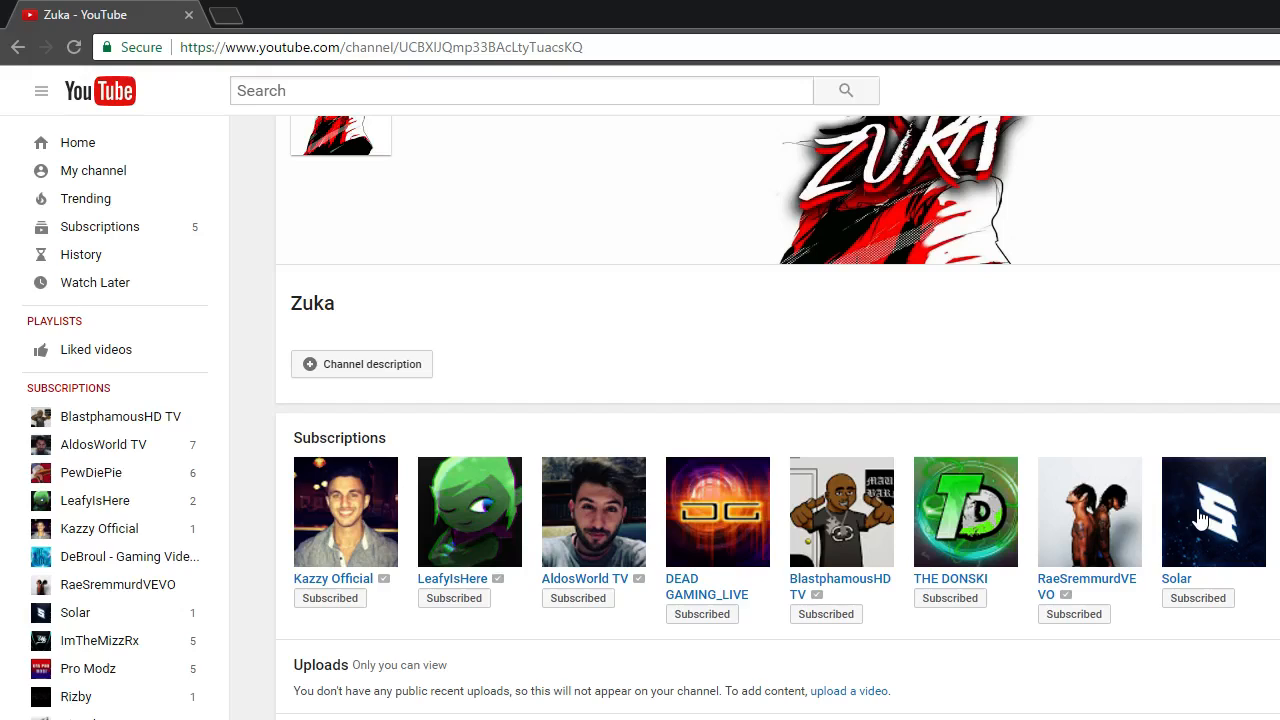
mouse_move(1207, 521)
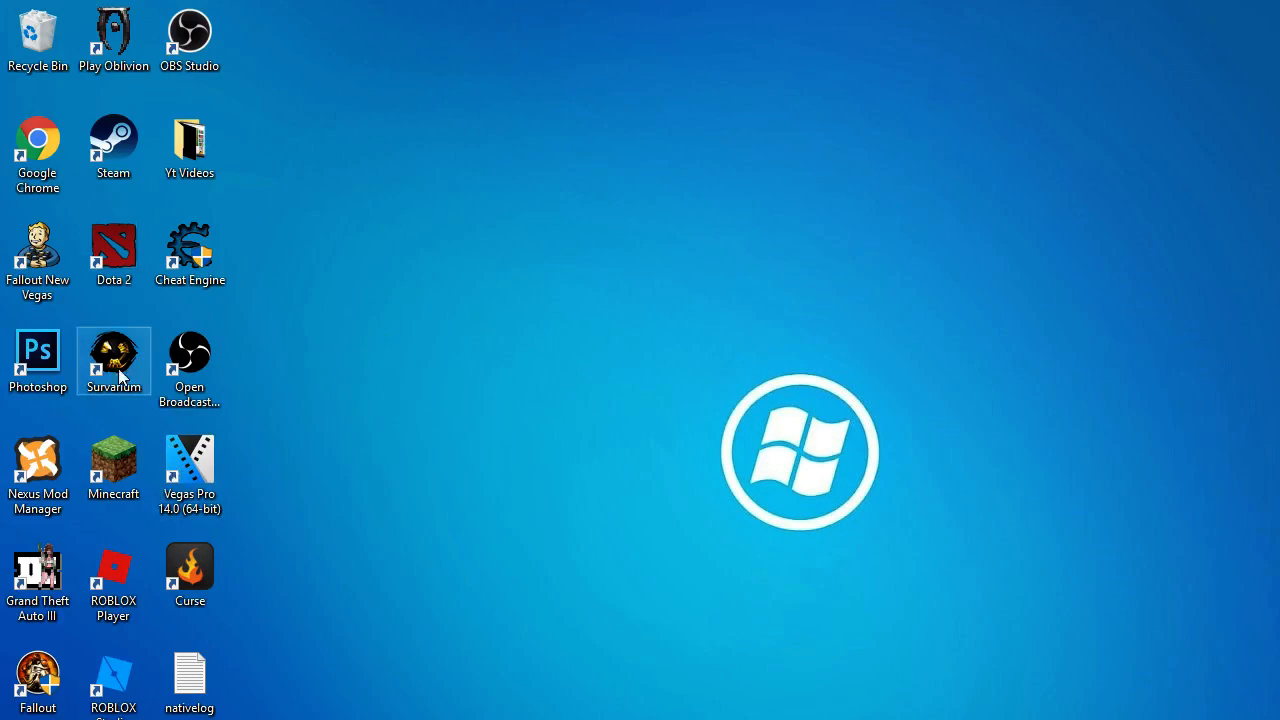
- Launch Photoshop from the desktop
double_click(43, 353)
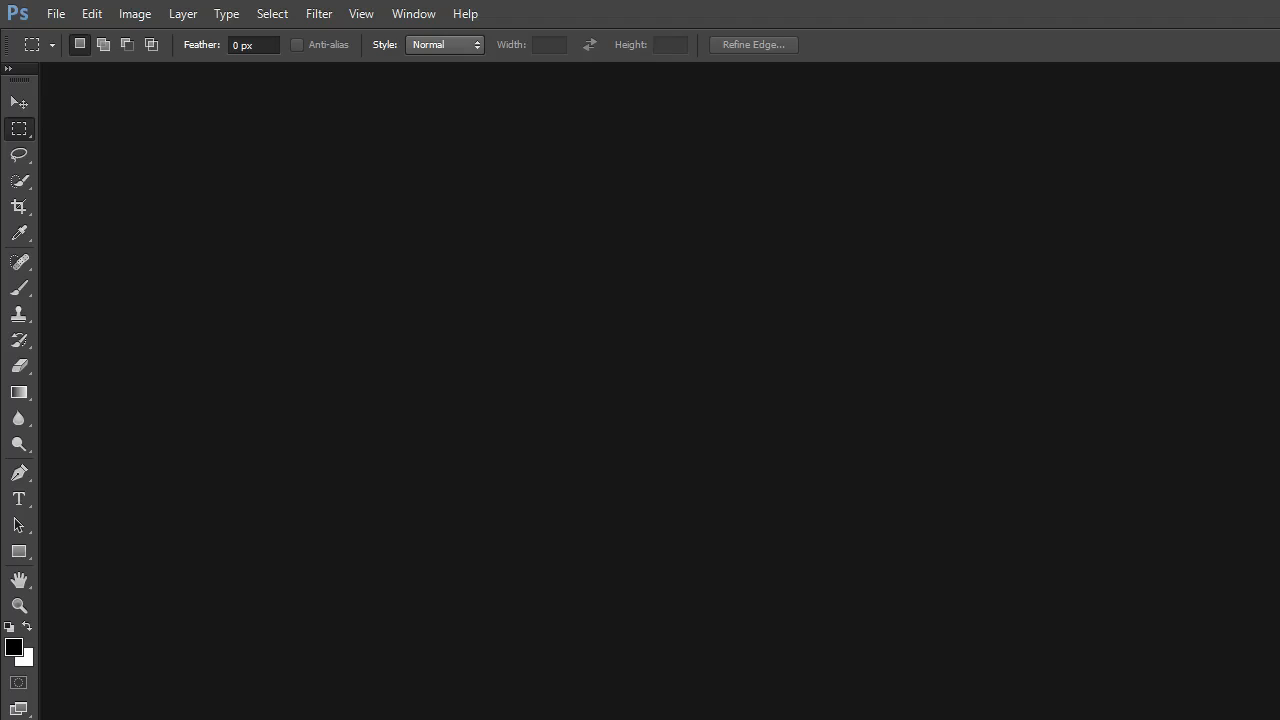
left_click(55, 14)
key("Right")
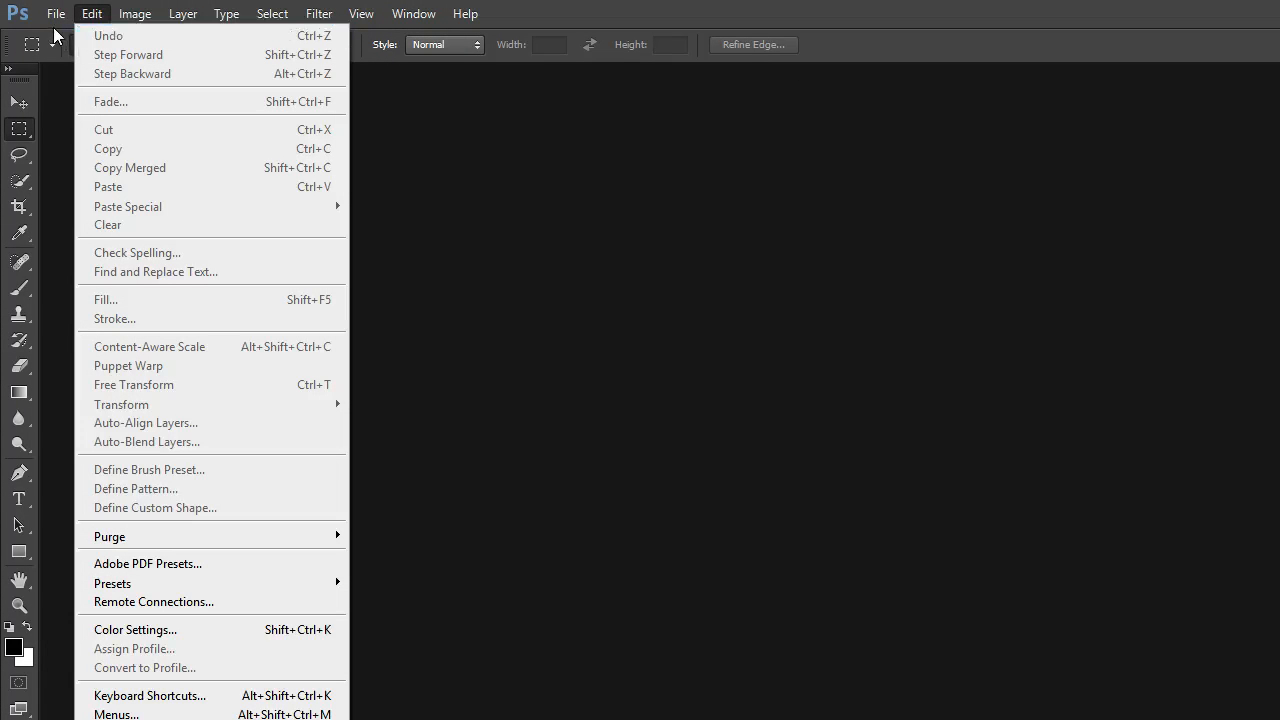
key("Left")
key("Escape")
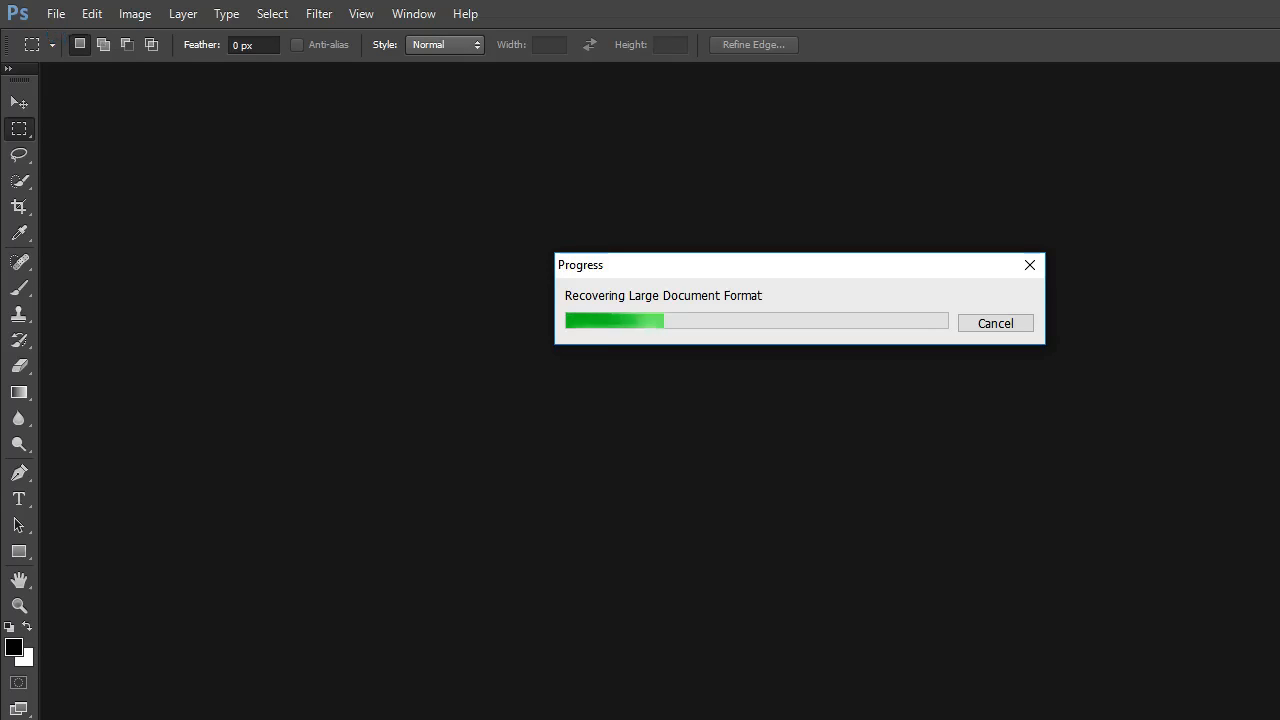
- Switch back to the browser, review the channel's banner and icon, and reload the channel page
key("alt+Tab")
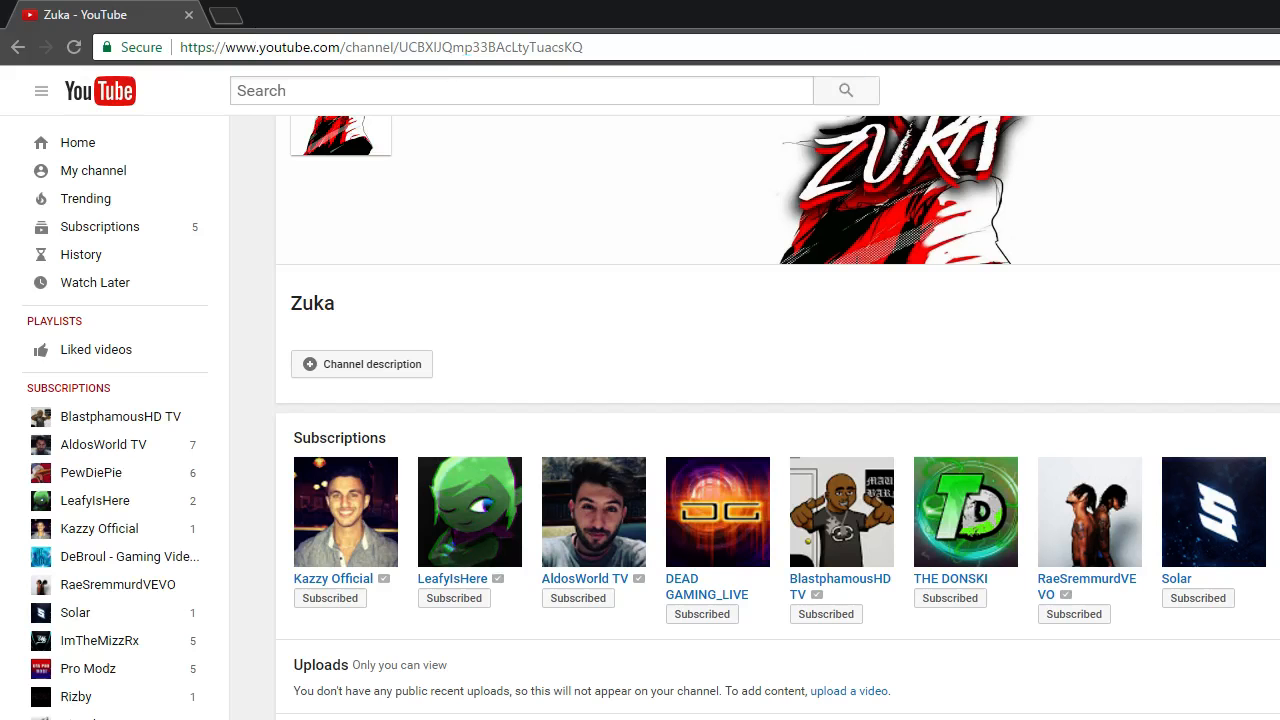
scroll(778, 400, "up", 1)
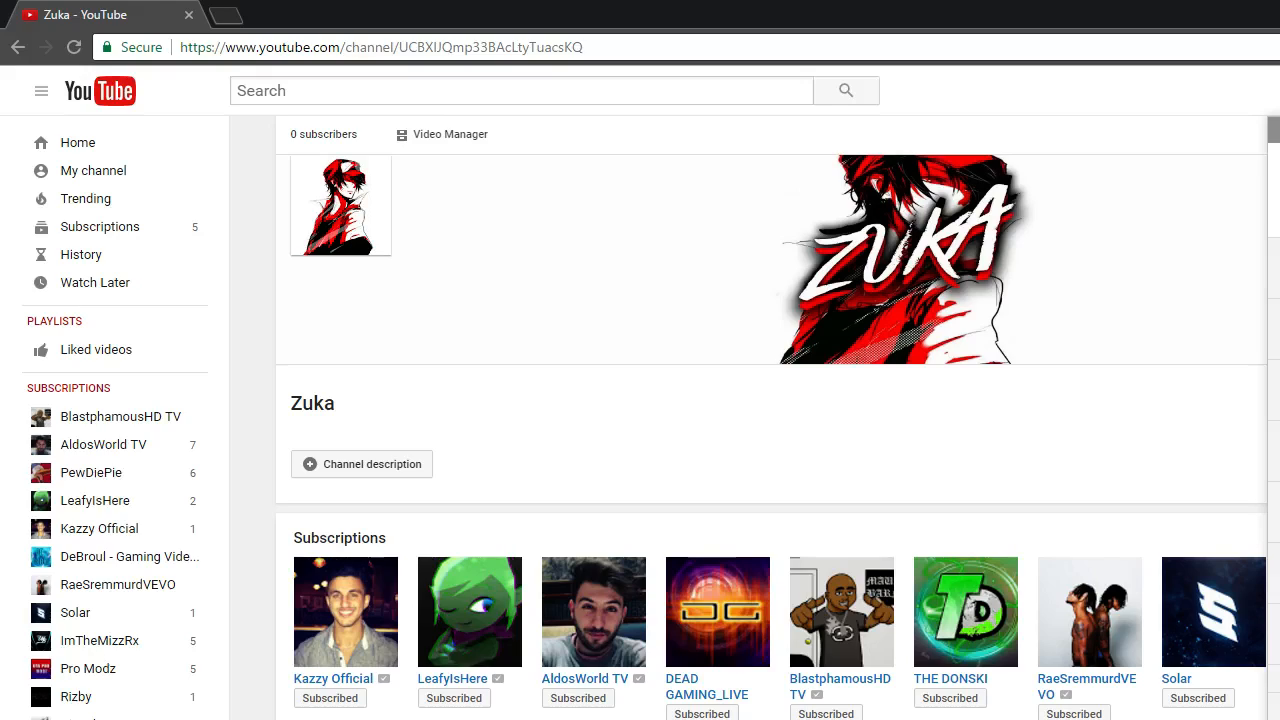
key("F5")
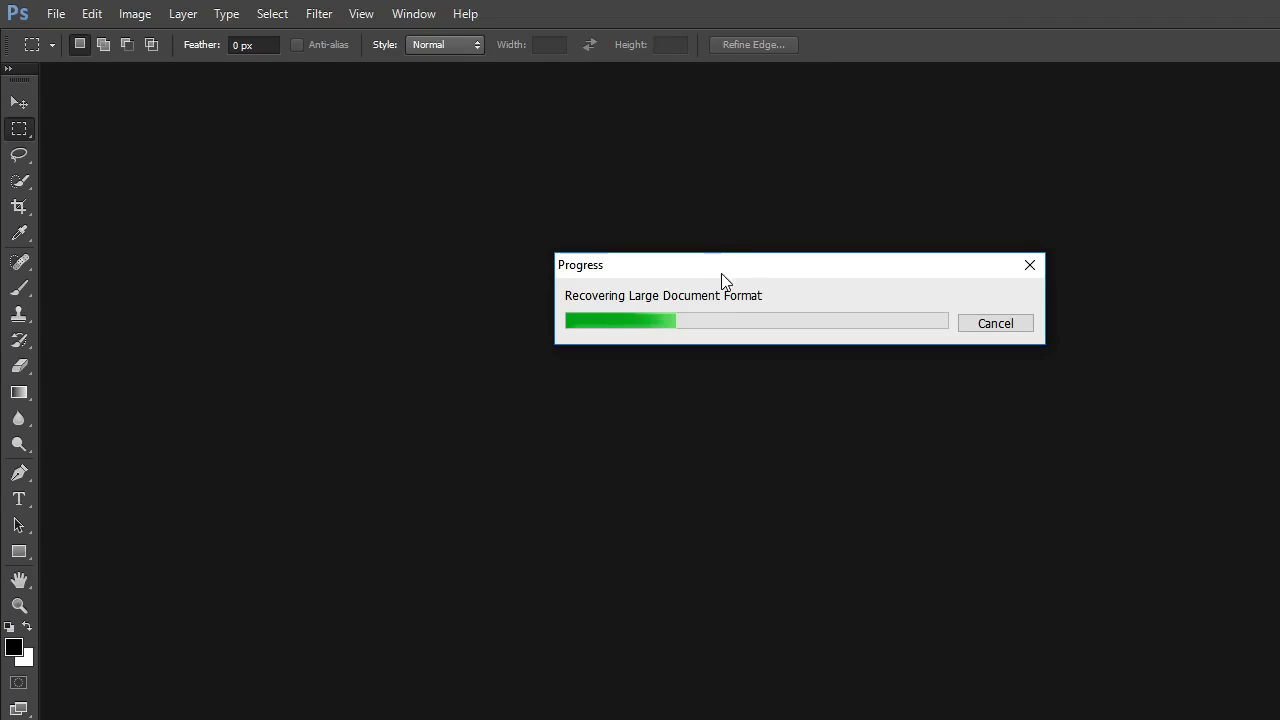
left_click_drag(747, 254, 762, 233)
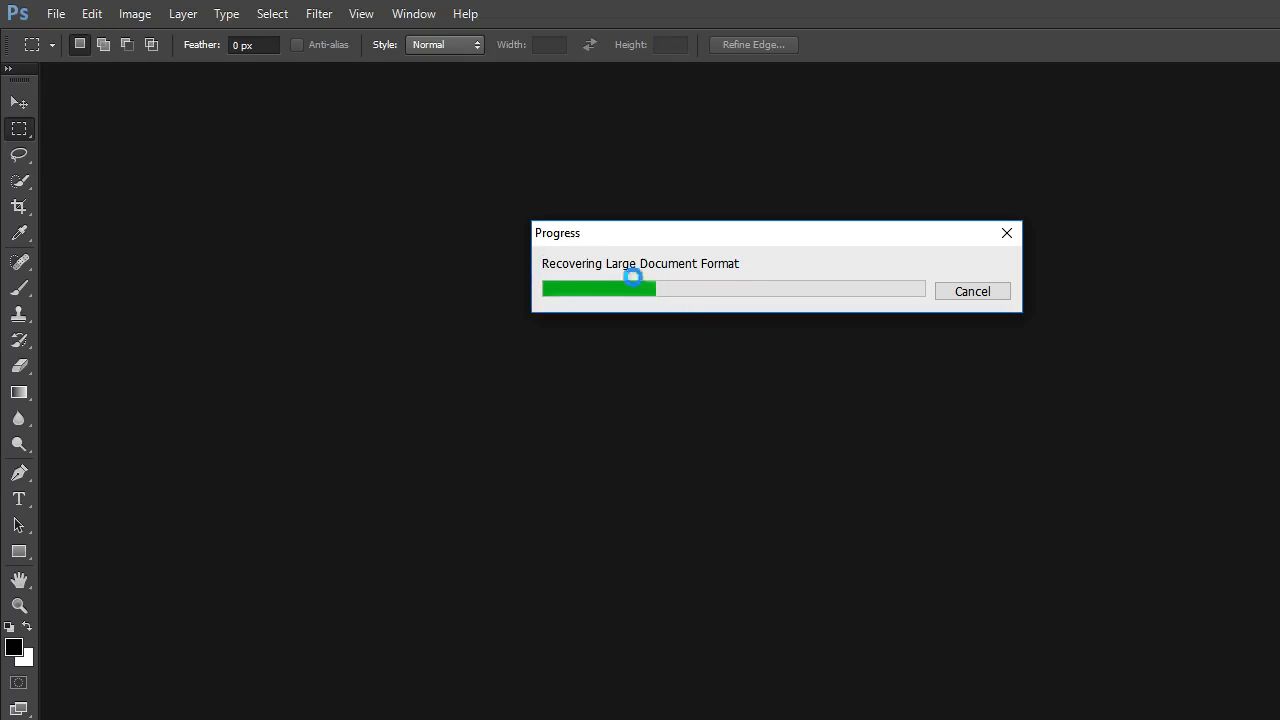
left_click_drag(738, 235, 729, 251)
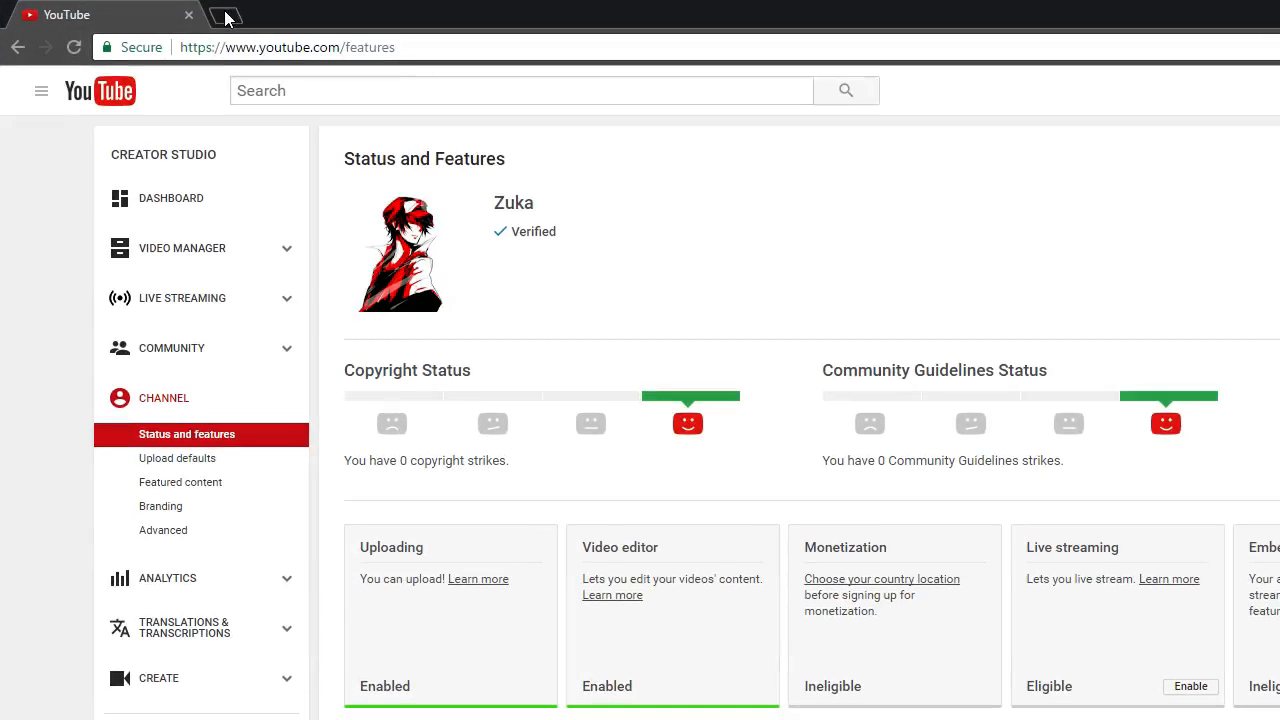
- Open google.com in a new browser tab
left_click(226, 15)
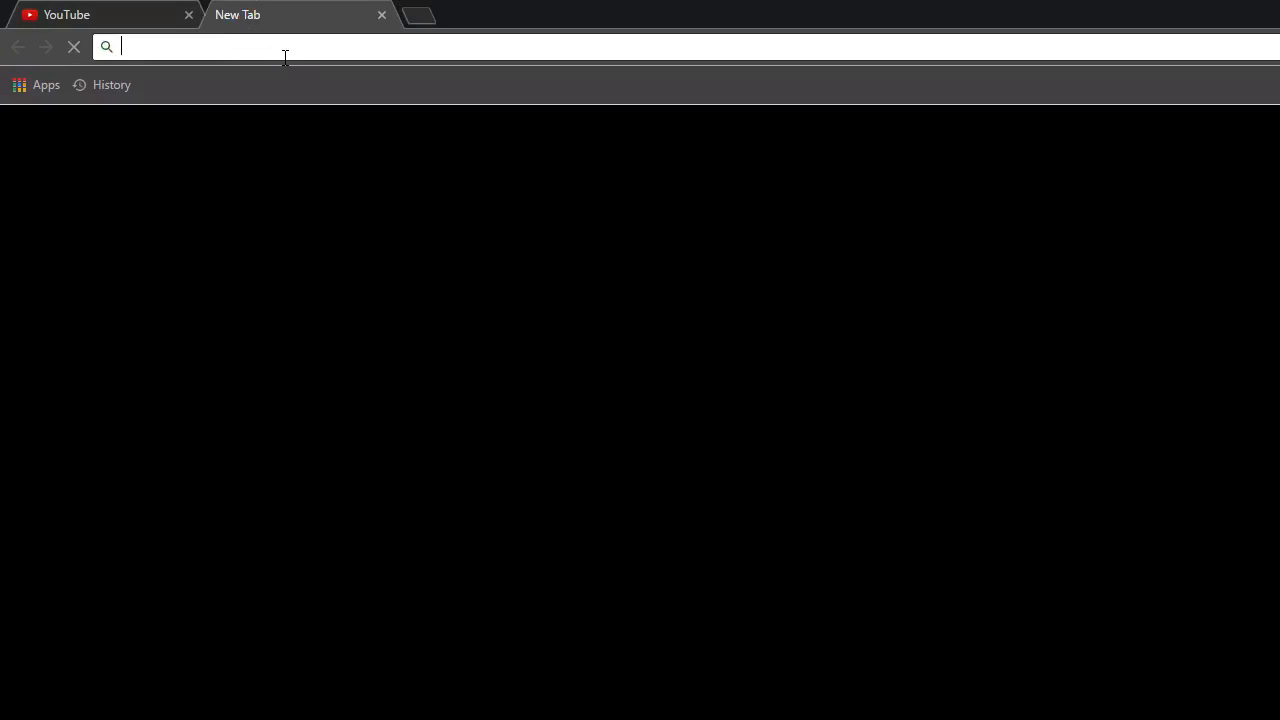
type("google.com")
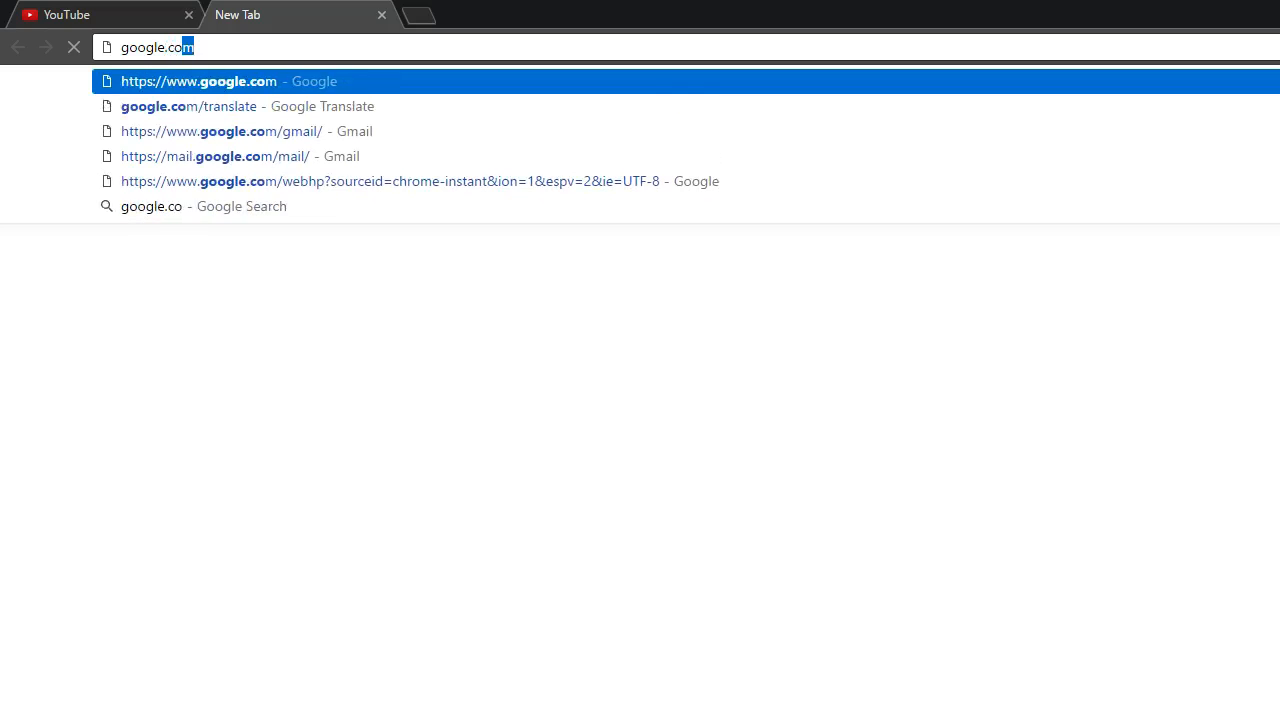
key("Return")
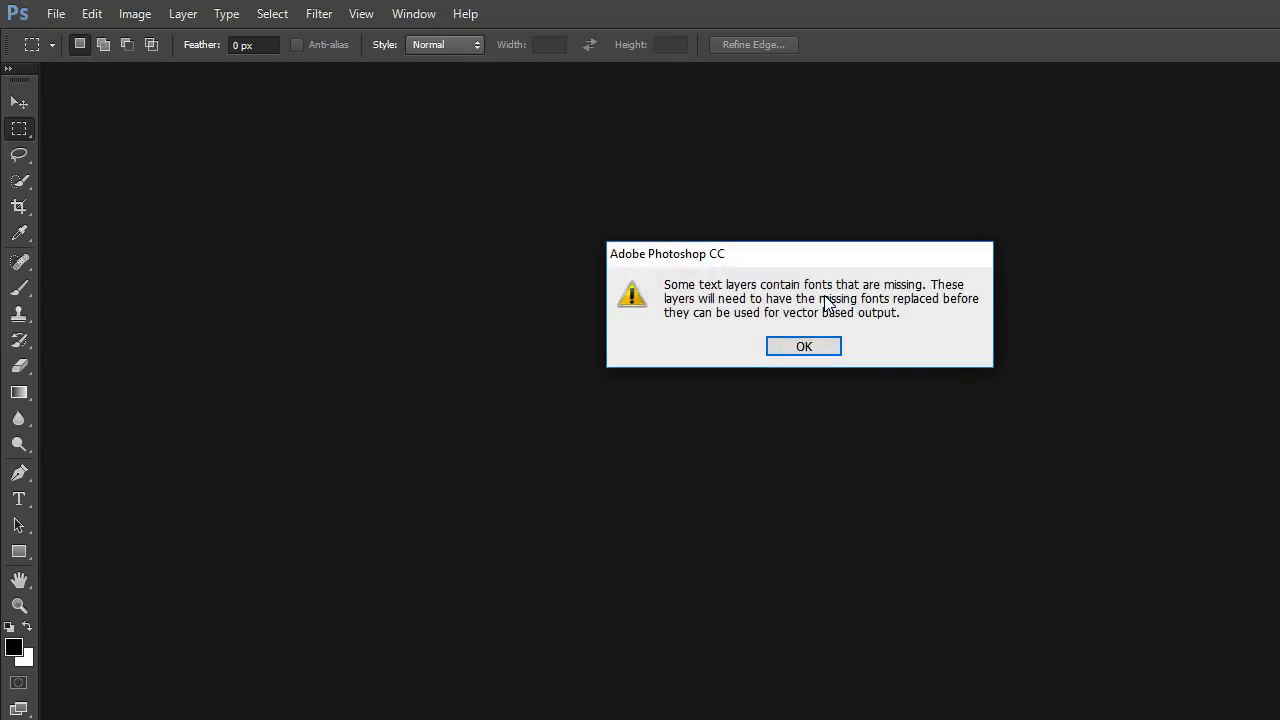
- In Photoshop, dismiss the missing-fonts warning and cancel the remaining document recovery
left_click(814, 346)
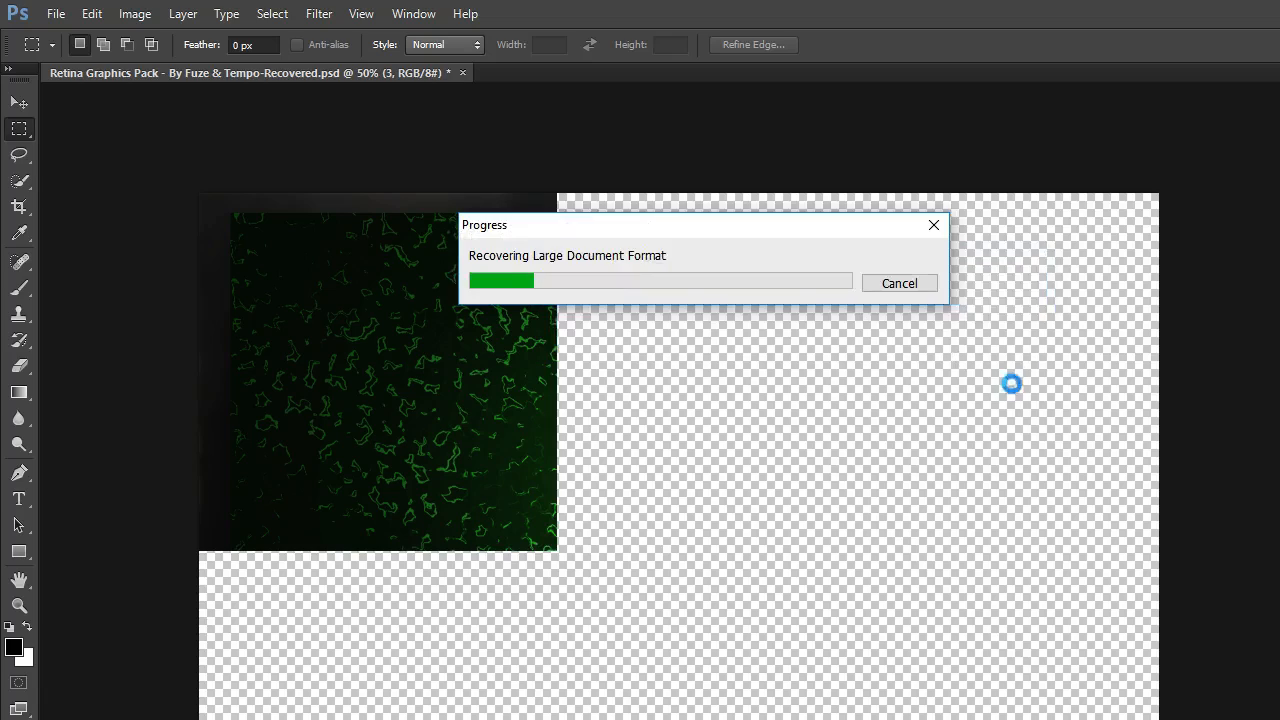
left_click(897, 284)
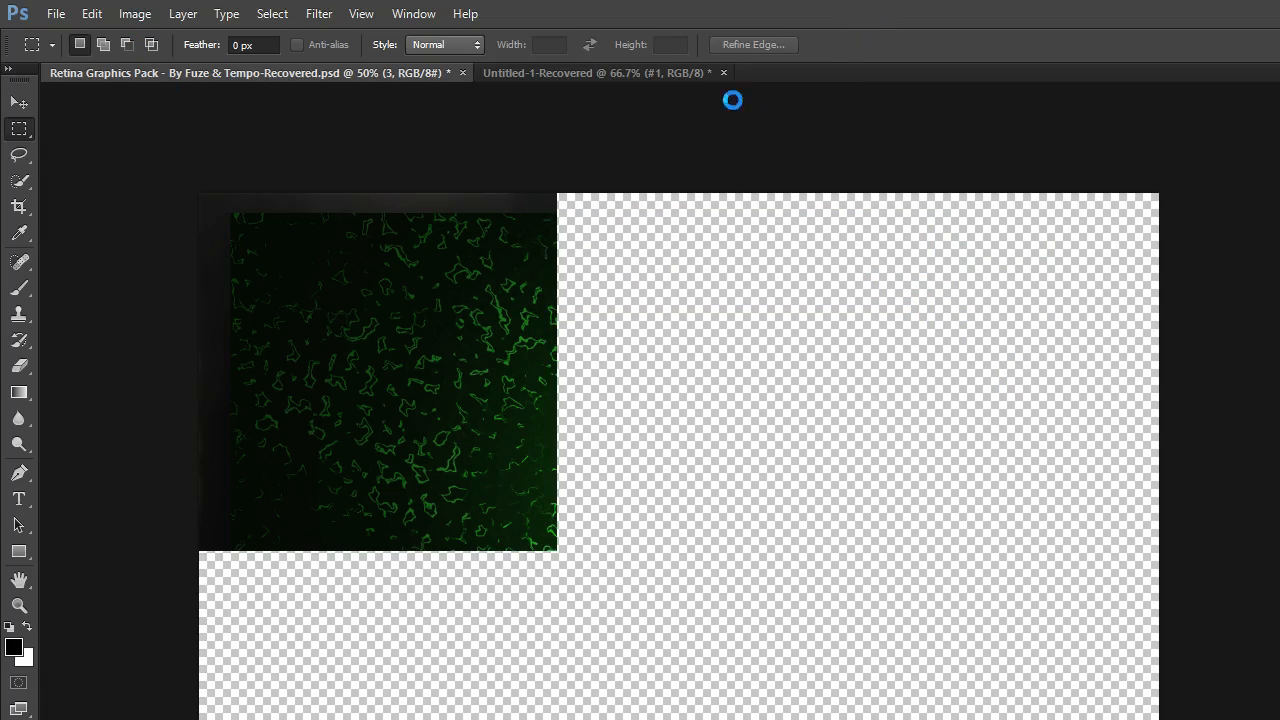
- Create a new 500 × 500 pixel RGB document at 72 pixels/inch with a white background, and close the Untitled-1-Recovered document
key("ctrl+n")
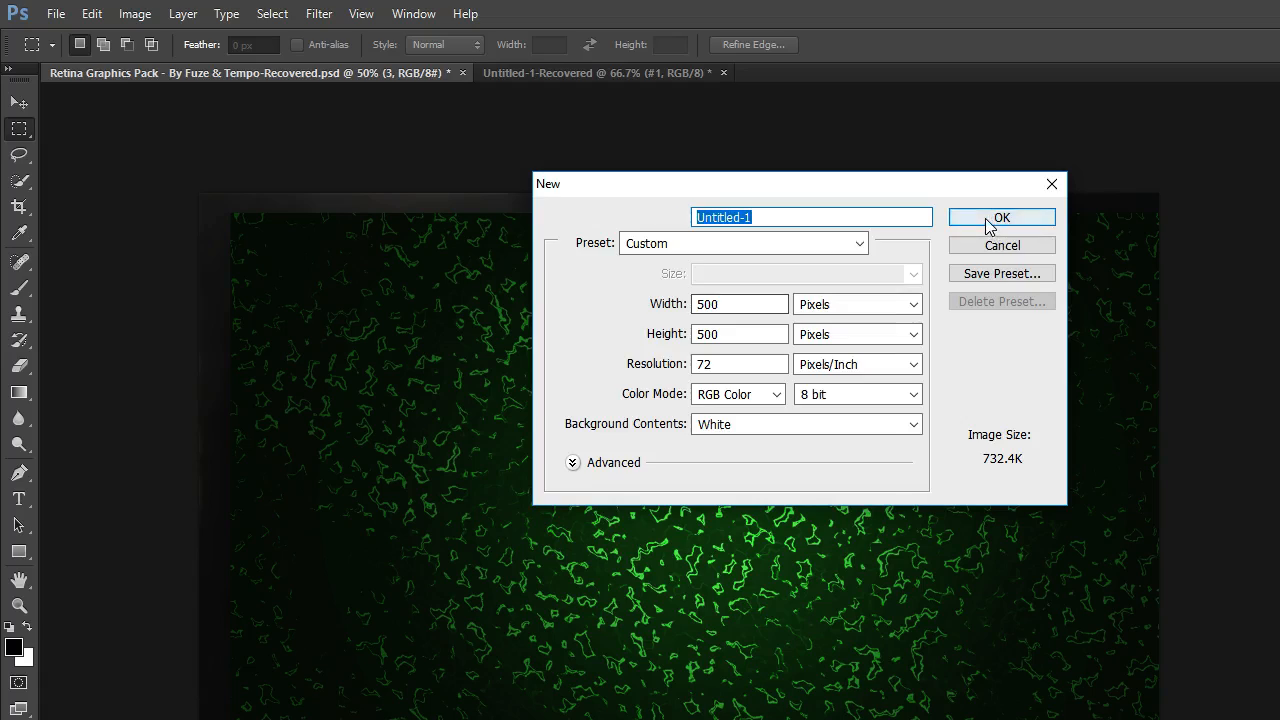
left_click(990, 220)
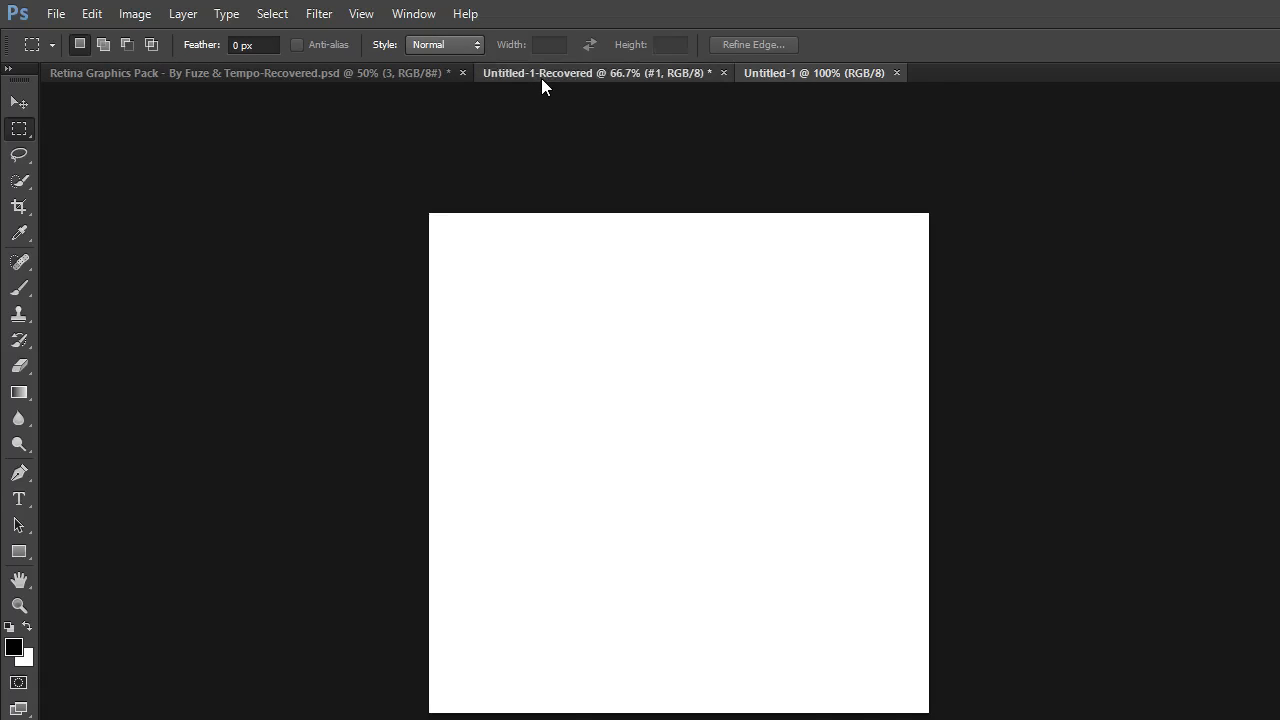
left_click(541, 76)
left_click(715, 73)
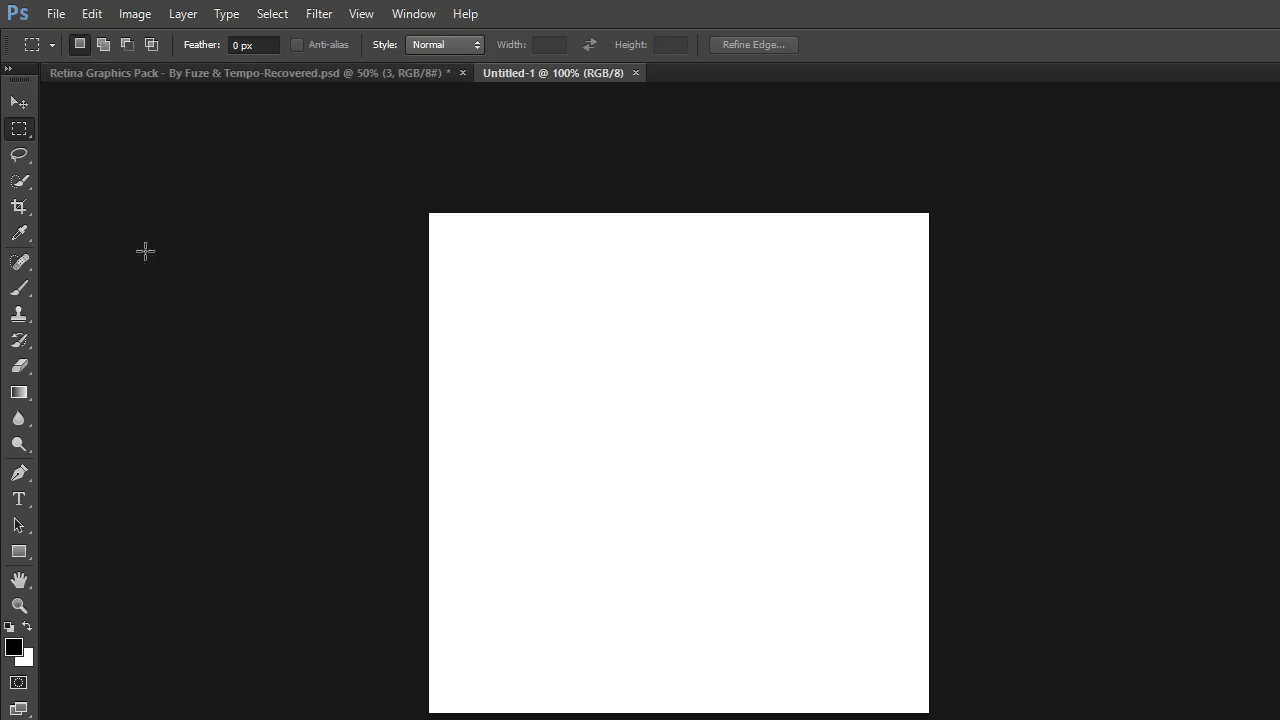
- Copy the blue-purple network background, layer 4, from the Retina Graphics Pack document into Untitled-1 and position it to fill the canvas
left_click(197, 77)
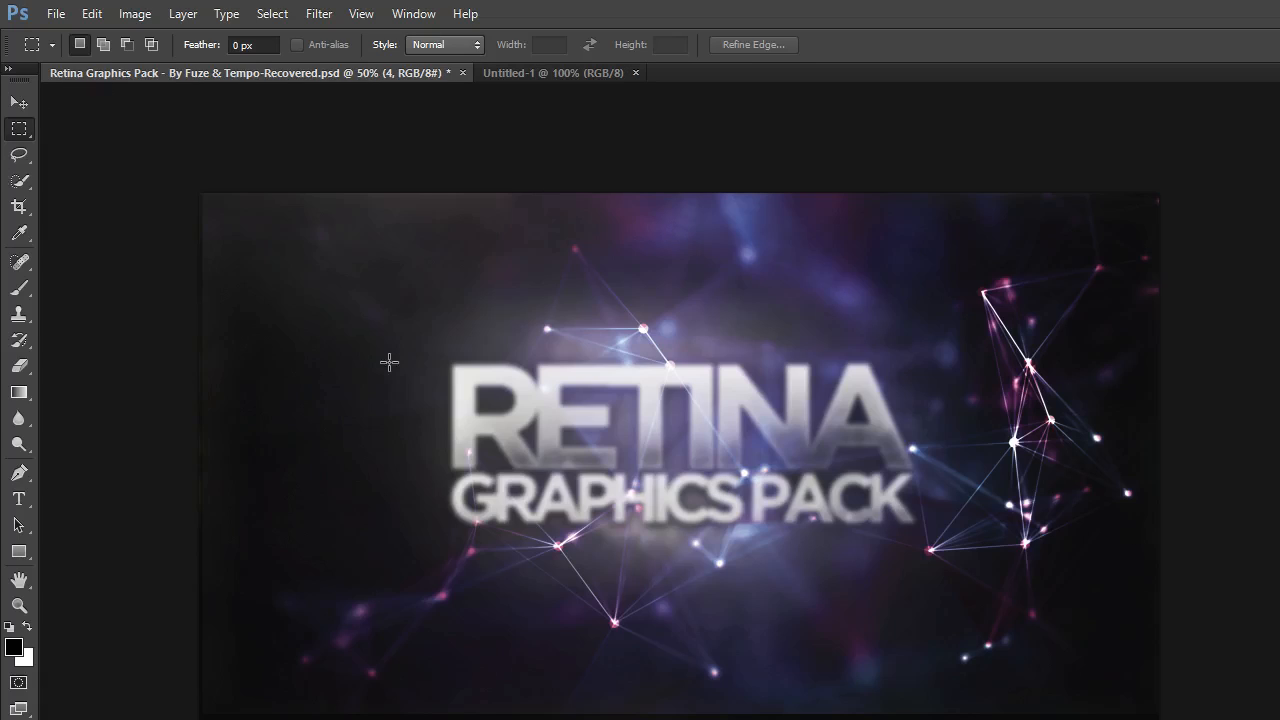
left_click(34, 110)
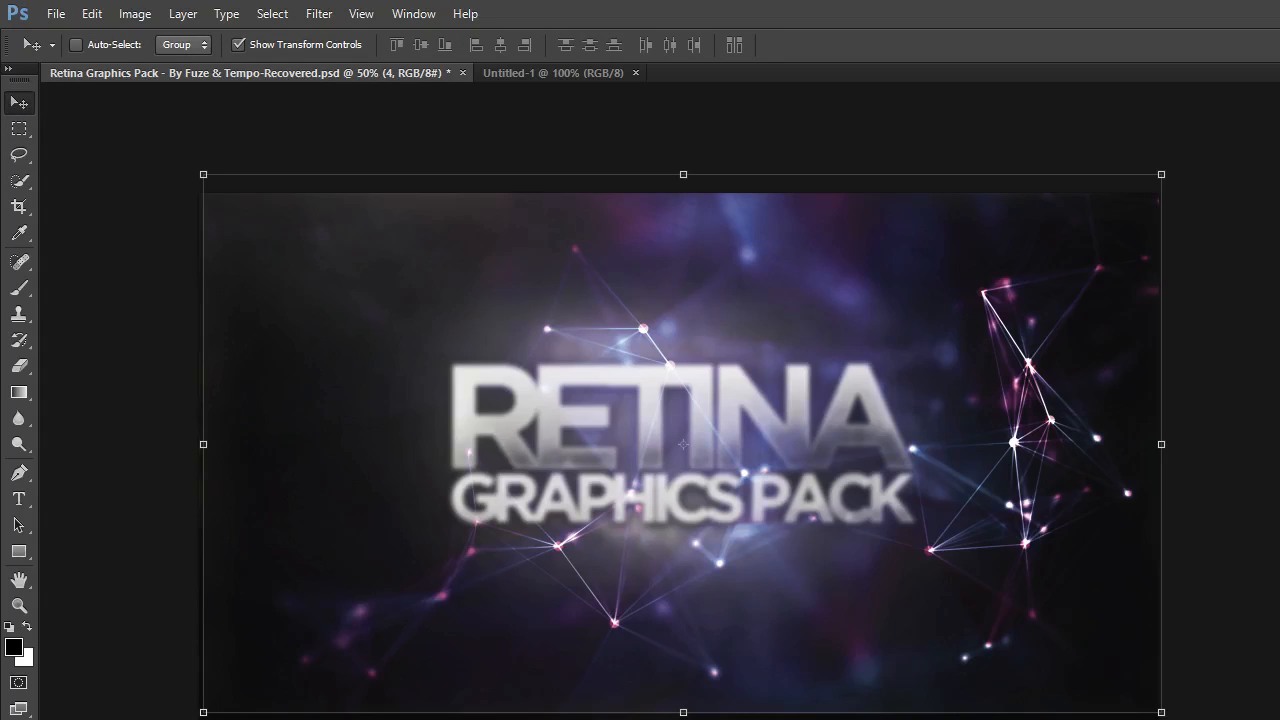
mouse_move(652, 263)
left_mouse_down()
mouse_move(571, 74)
mouse_move(618, 393)
mouse_move(657, 543)
mouse_move(680, 466)
mouse_move(729, 423)
mouse_move(734, 434)
left_mouse_up()
left_click_drag(812, 430, 857, 450)
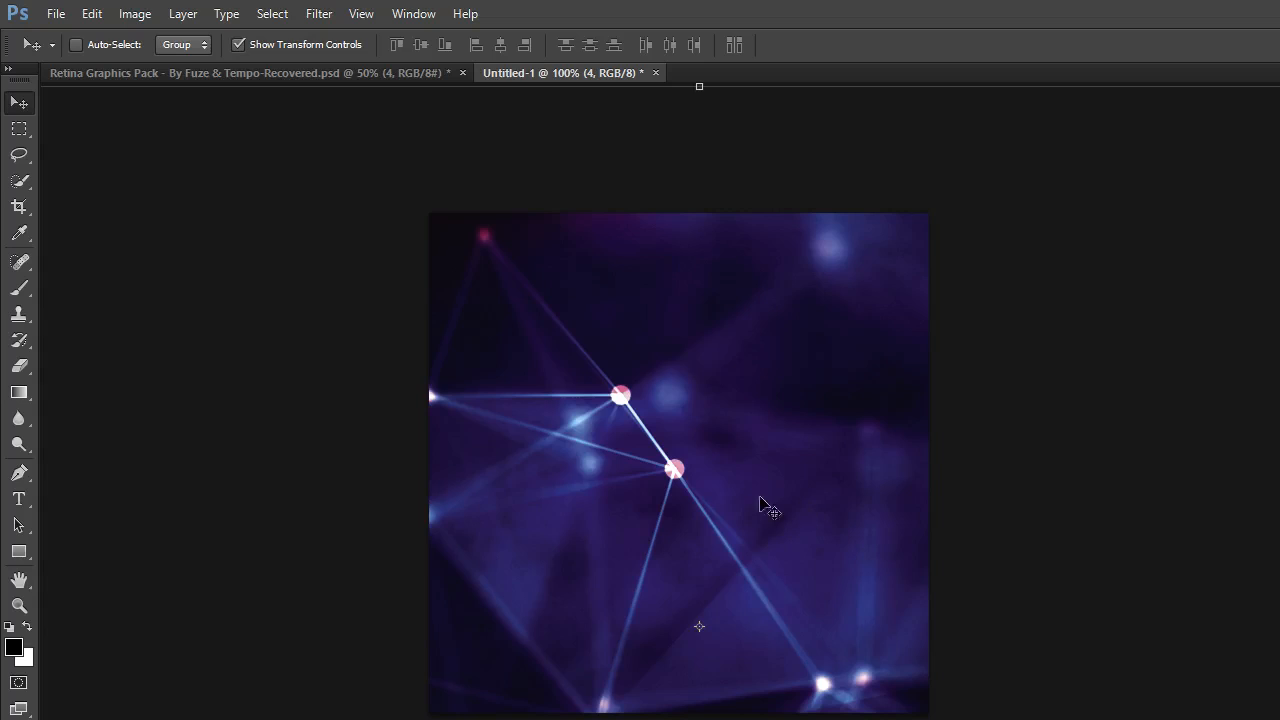
left_click_drag(757, 508, 792, 498)
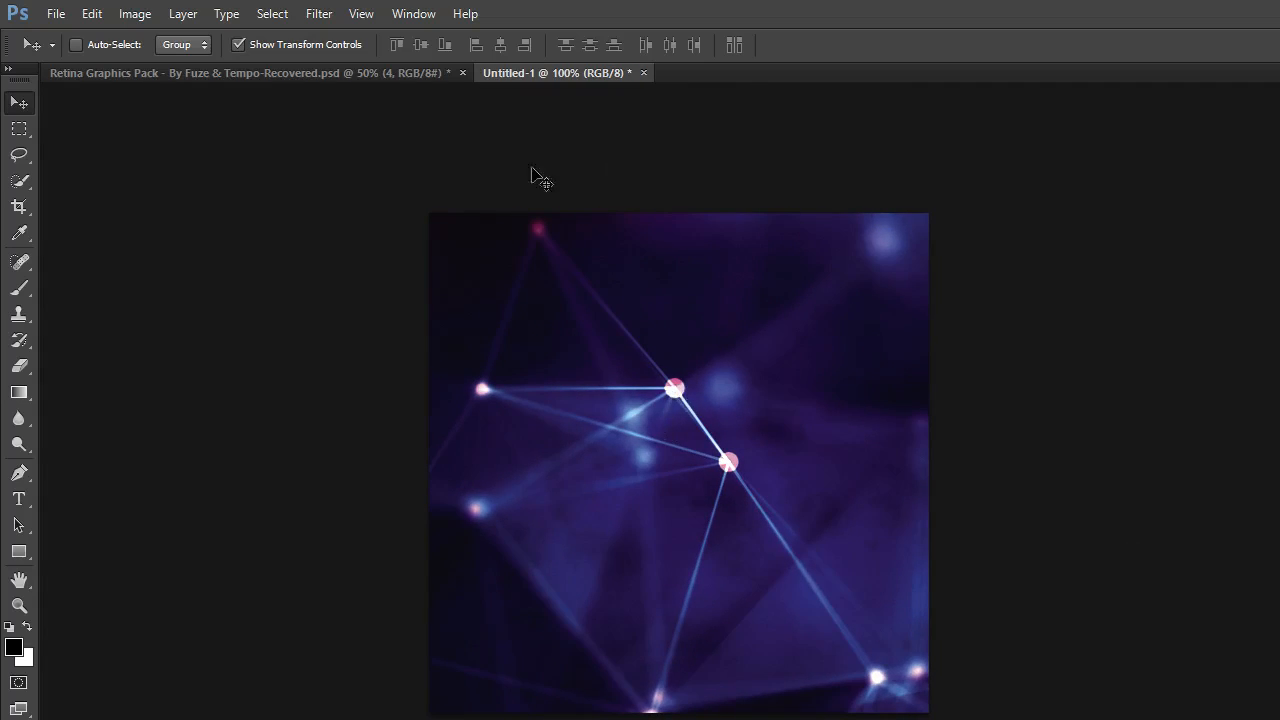
- Copy the purple-to-pink gradient, layer 11, from the Retina Graphics Pack document into Untitled-1 and shift it to reach its corner handle
left_click(398, 78)
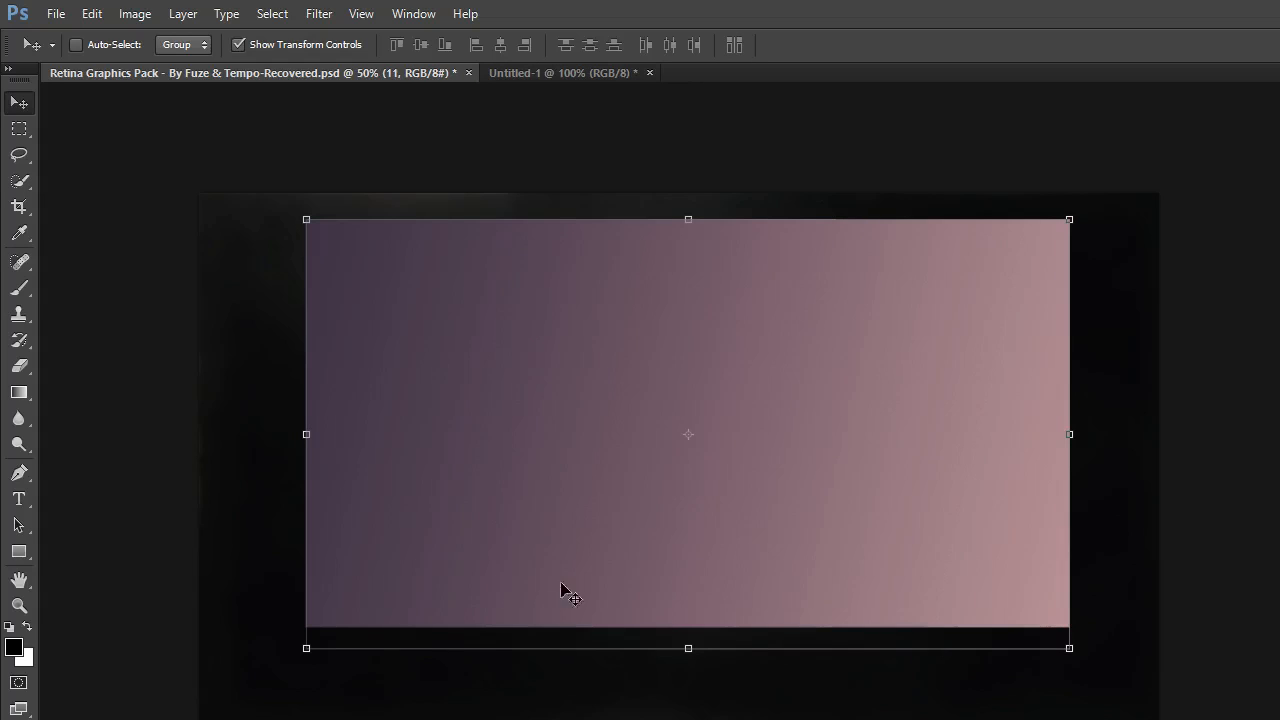
left_click_drag(563, 589, 600, 94)
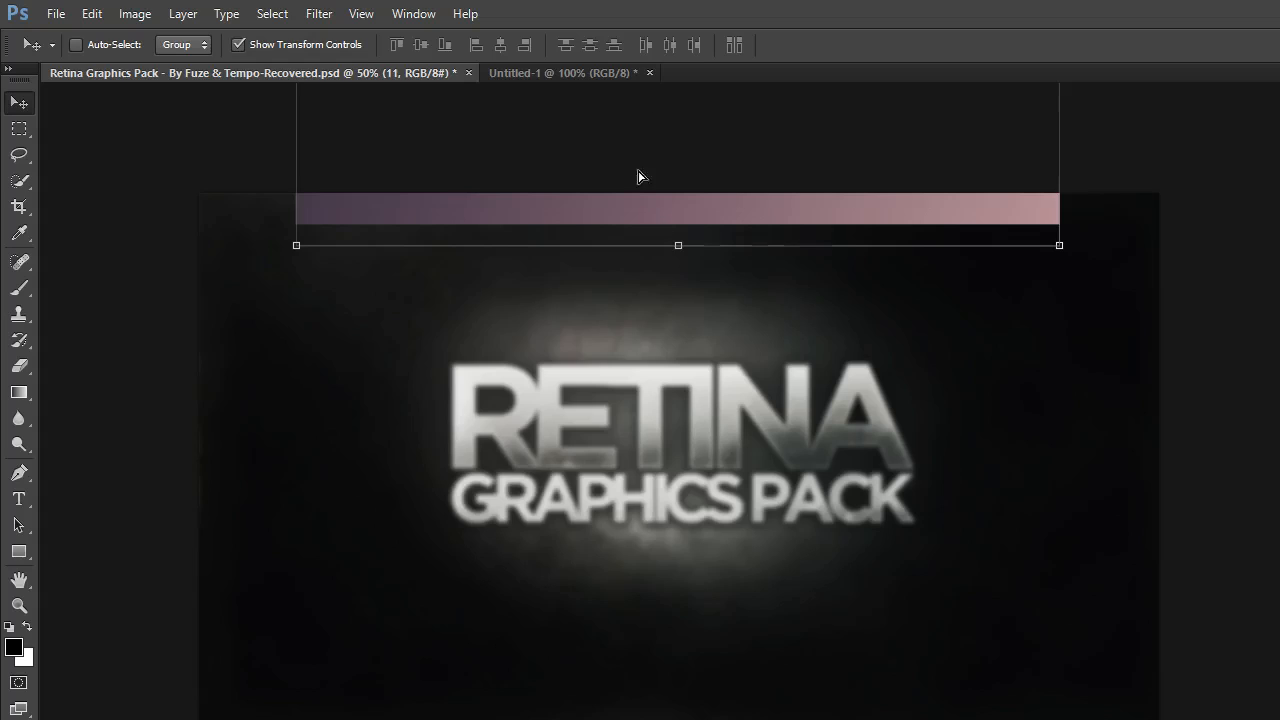
left_click_drag(640, 177, 850, 719)
left_click_drag(820, 565, 495, 610)
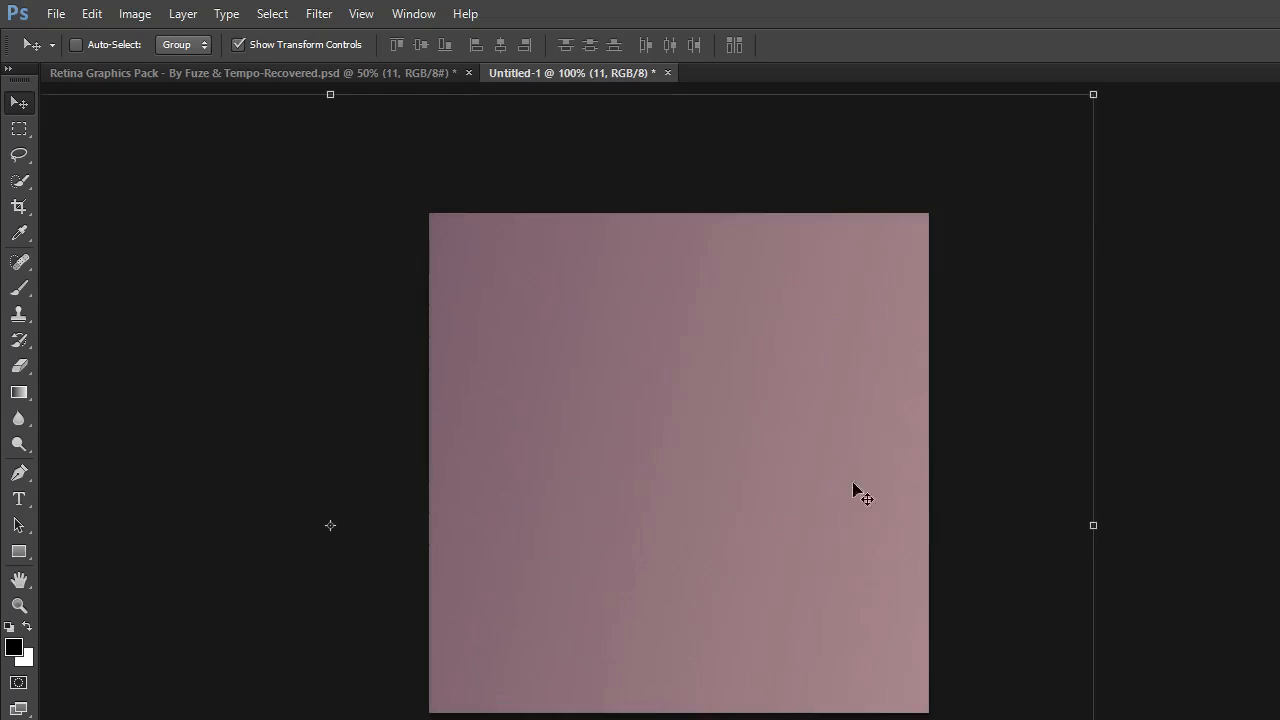
mouse_move(856, 487)
left_mouse_down()
mouse_move(641, 502)
mouse_move(846, 497)
left_mouse_up()
left_click(958, 157)
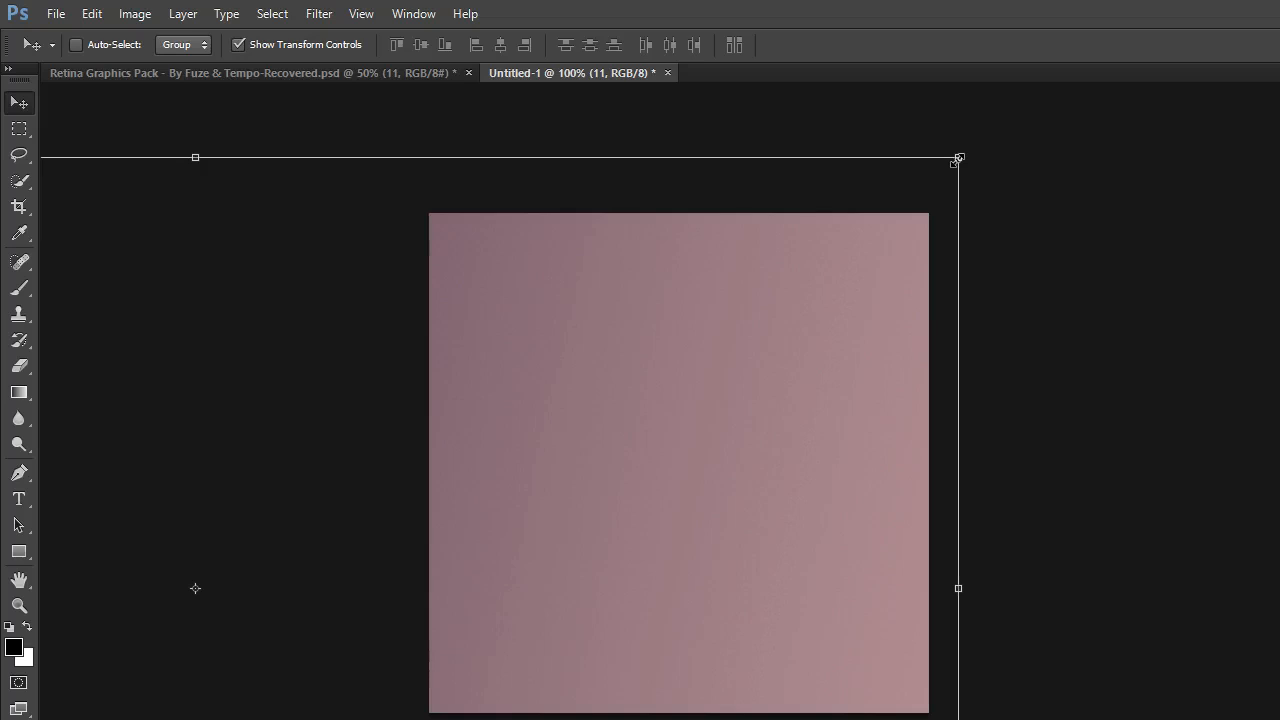
- Scale the gradient layer to about 61.67% and position it so that it covers the whole canvas
left_click_drag(904, 199, 259, 667)
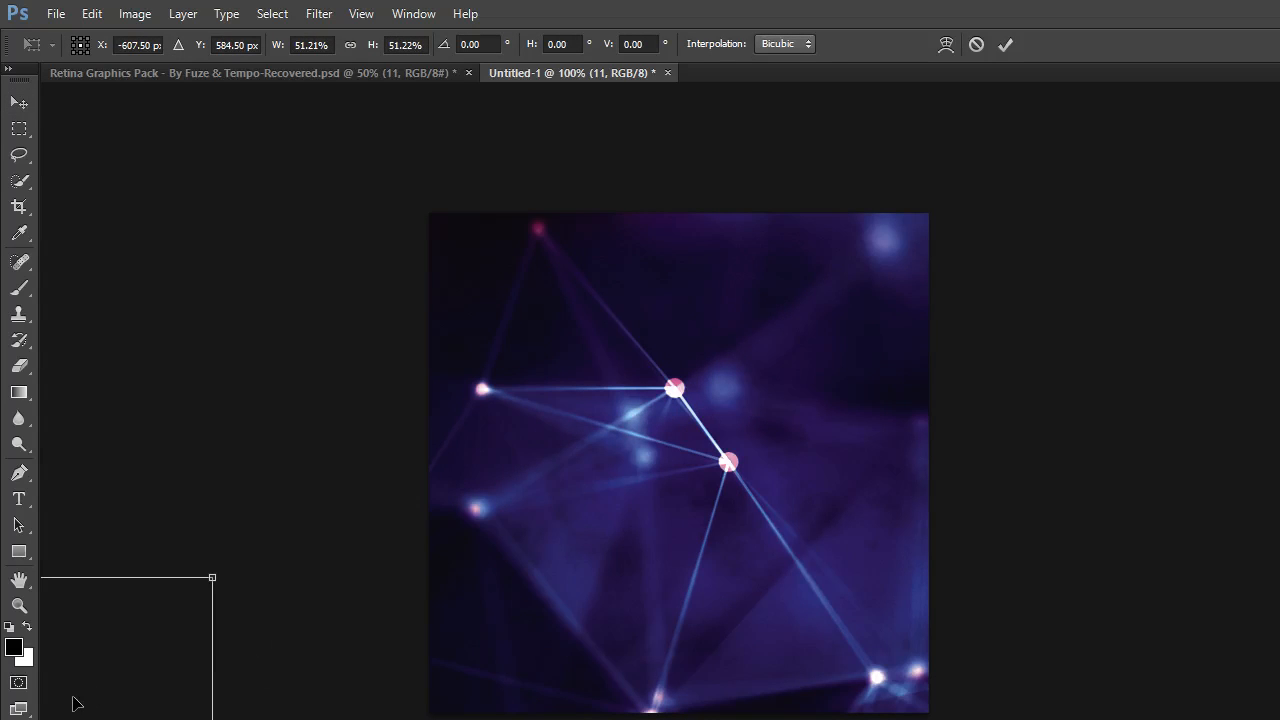
left_click_drag(126, 675, 878, 328)
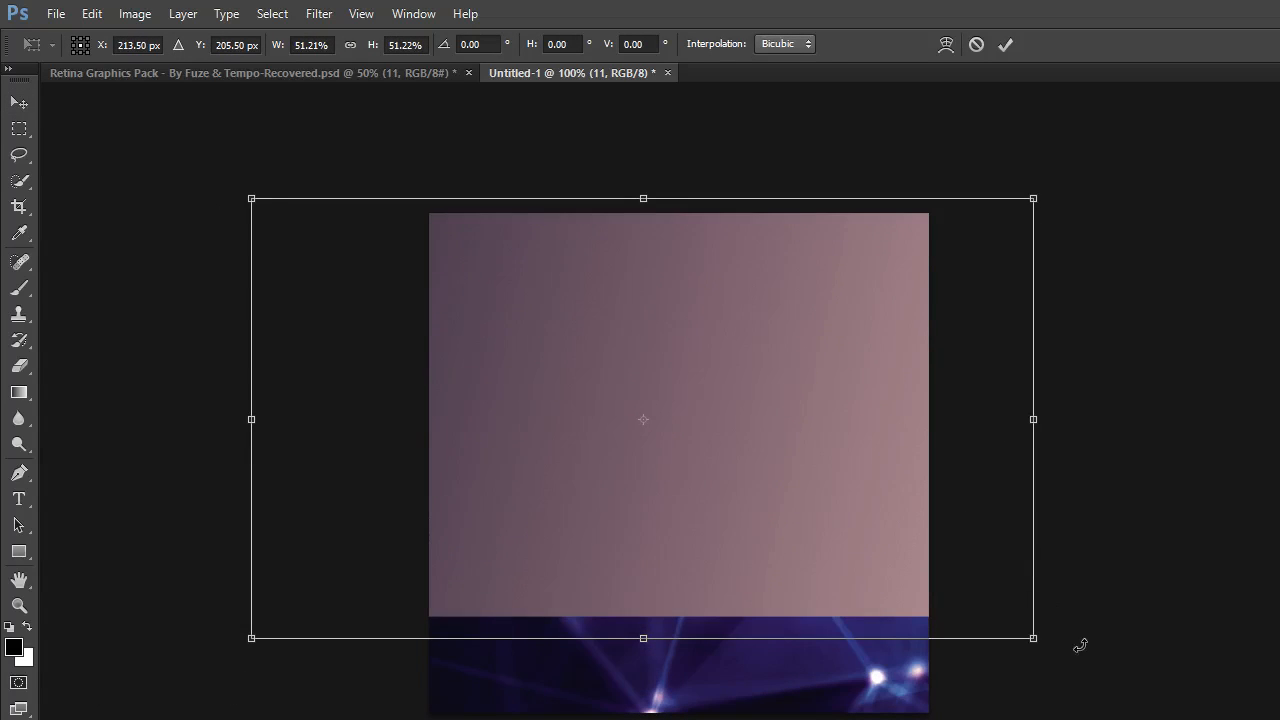
left_click_drag(1030, 637, 1122, 676)
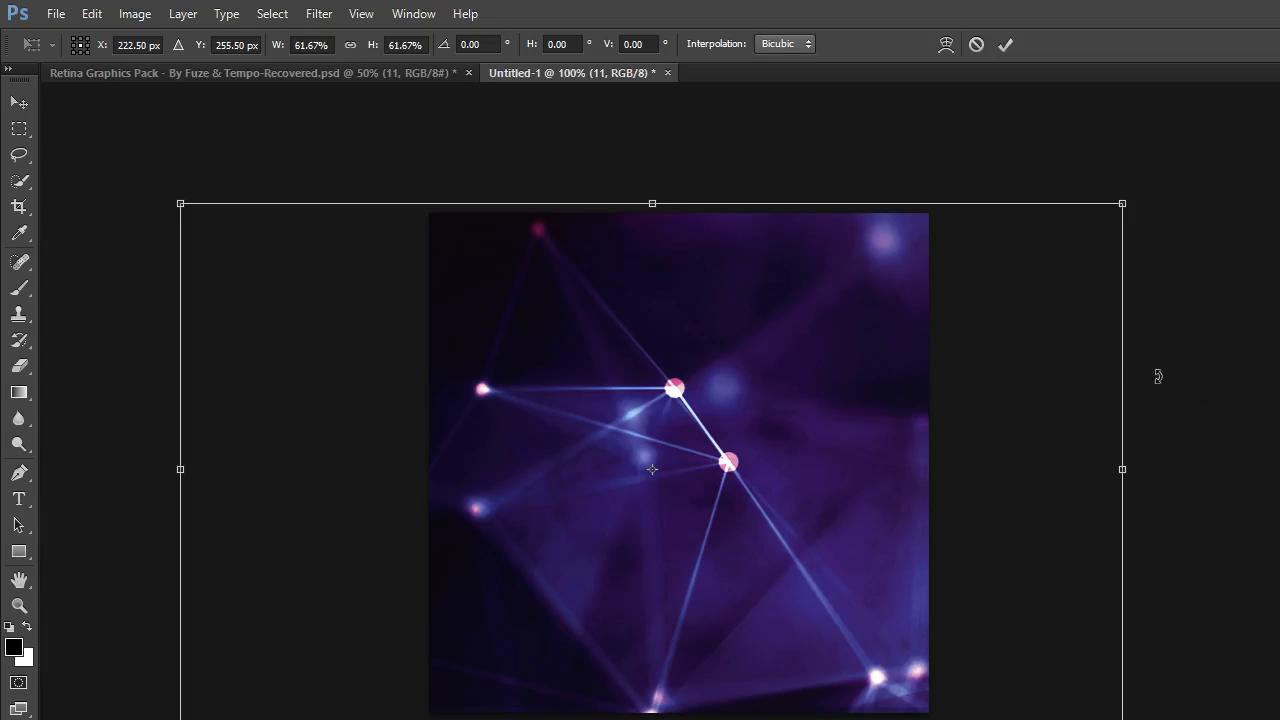
key("Return")
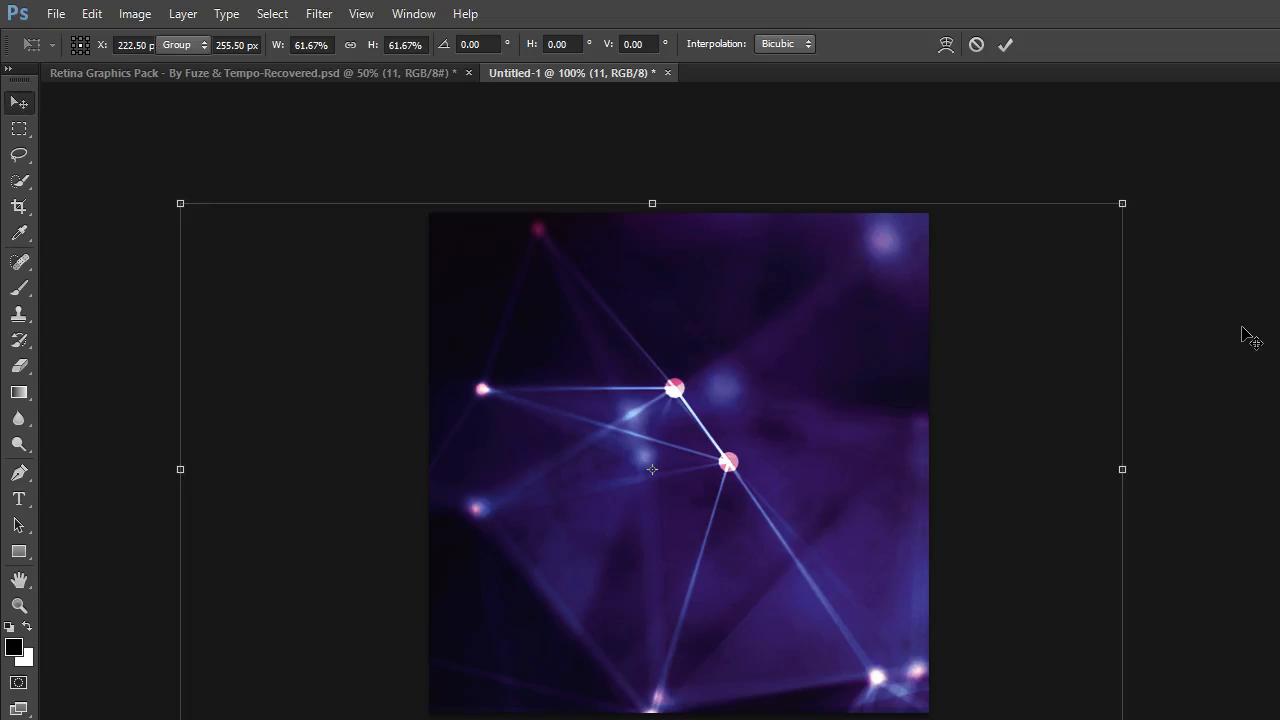
- Toggle the gradient layer's visibility to compare the background with and without it
key("ctrl+comma")
key("ctrl+comma")
key("ctrl+comma")
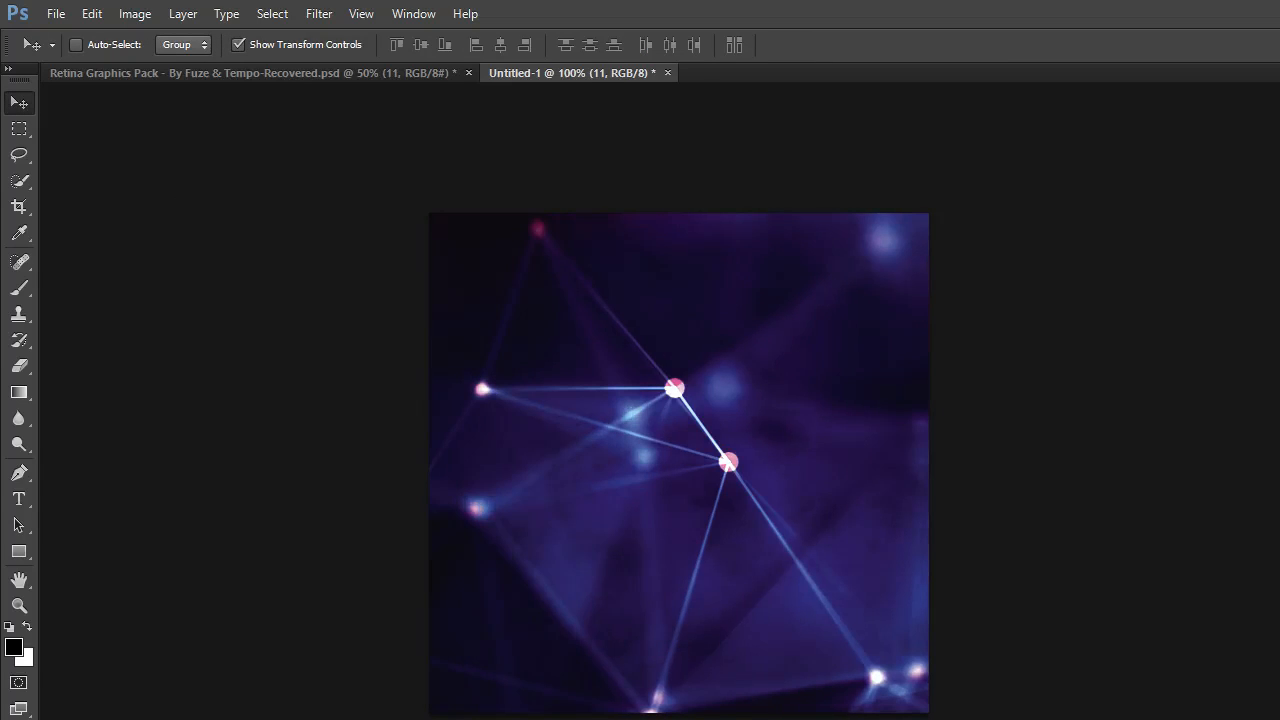
- Compare the icon with the gradient overlay repeatedly hidden and shown, leaving the overlay shown
key("ctrl+comma")
key("ctrl+comma")
key("ctrl+comma")
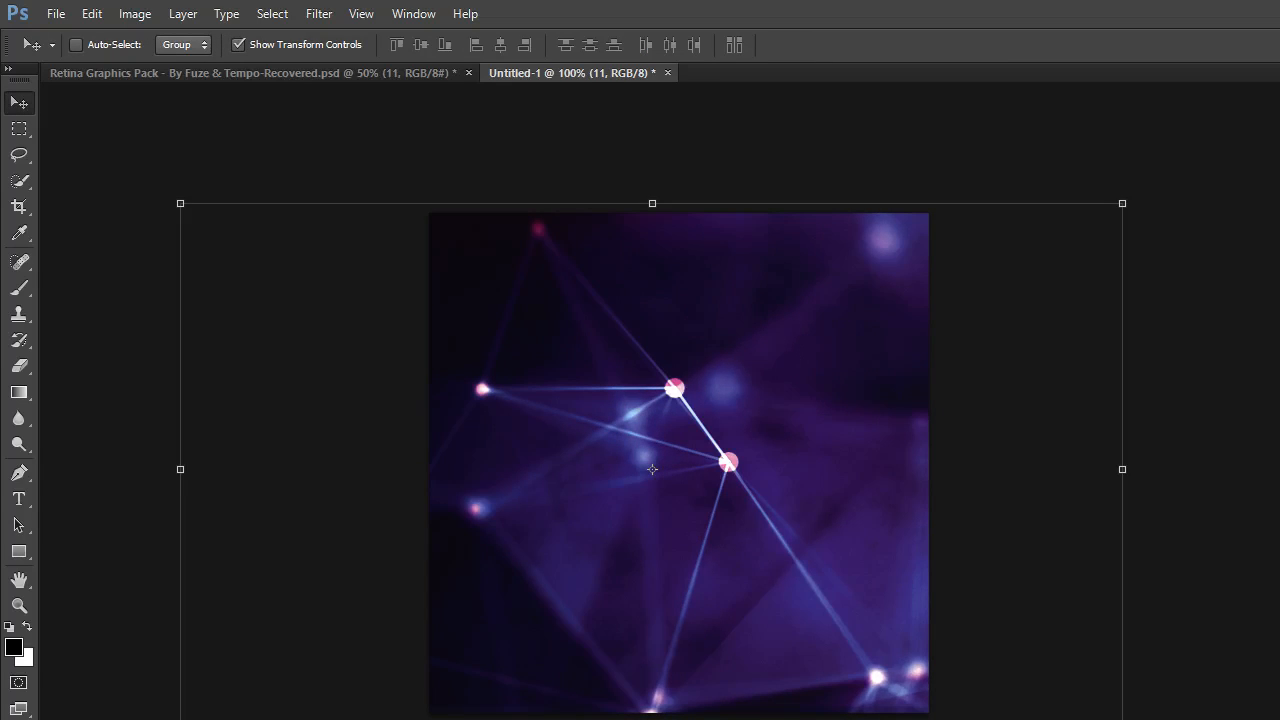
key("ctrl+comma")
key("ctrl+comma")
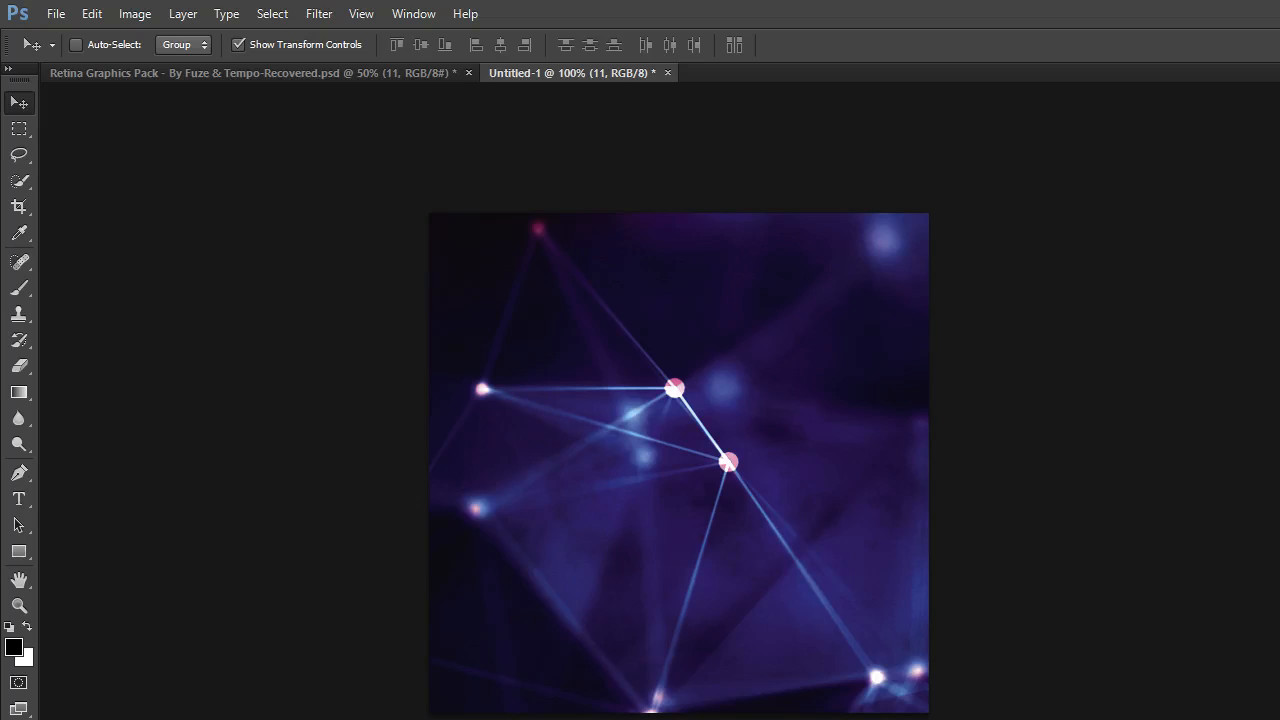
key("ctrl+comma")
key("ctrl+comma")
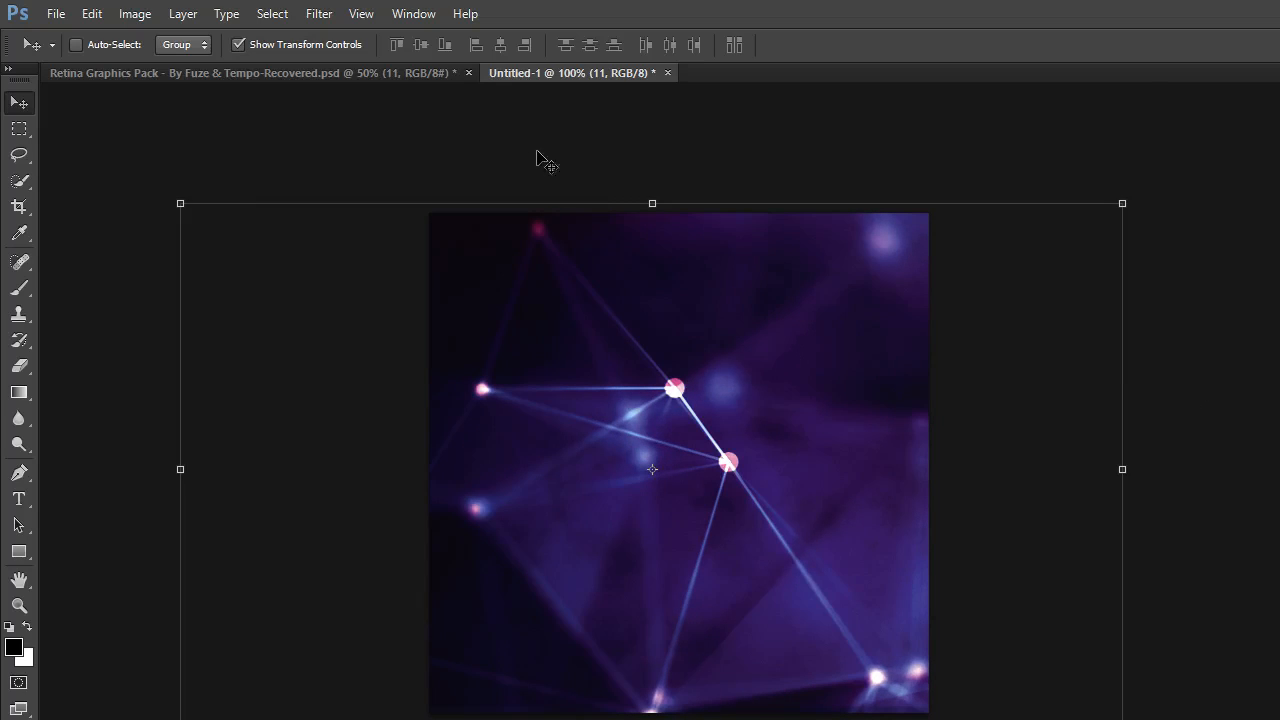
- Switch to the Retina Graphics Pack document, hide gradient layer 11 and select the Gradients group
left_click(393, 76)
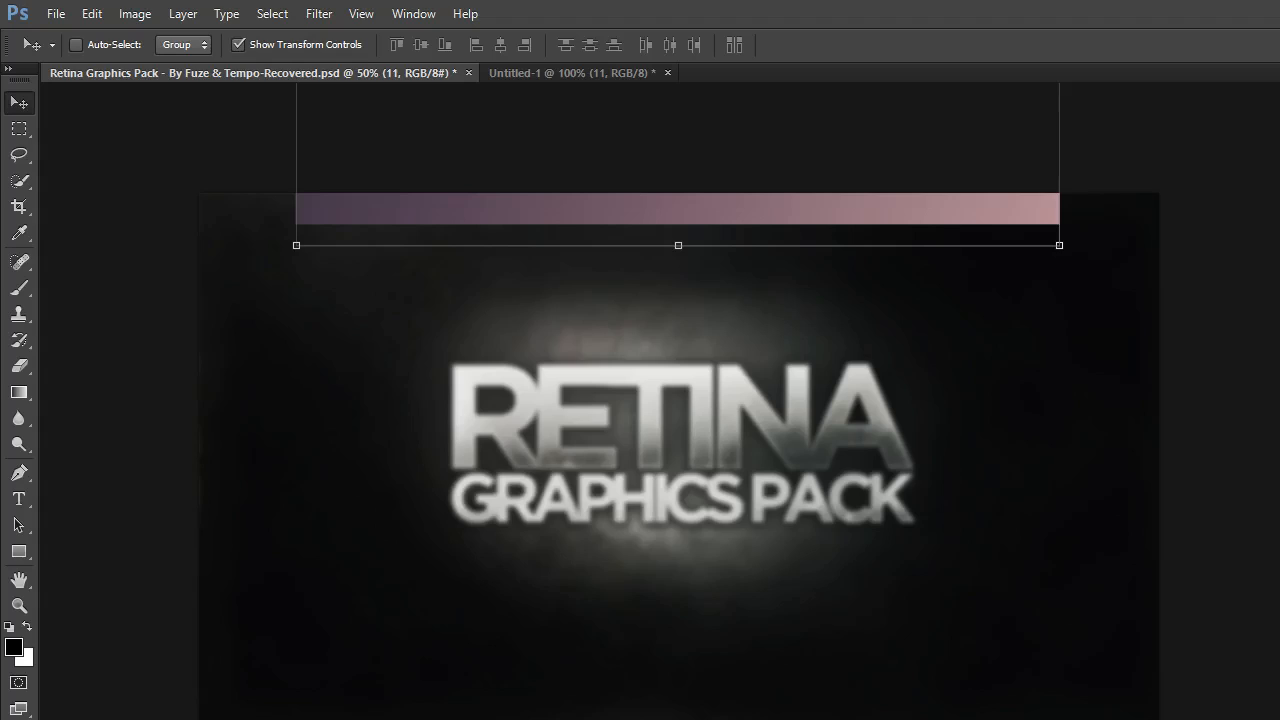
key("ctrl+comma")
key("alt+bracketright")
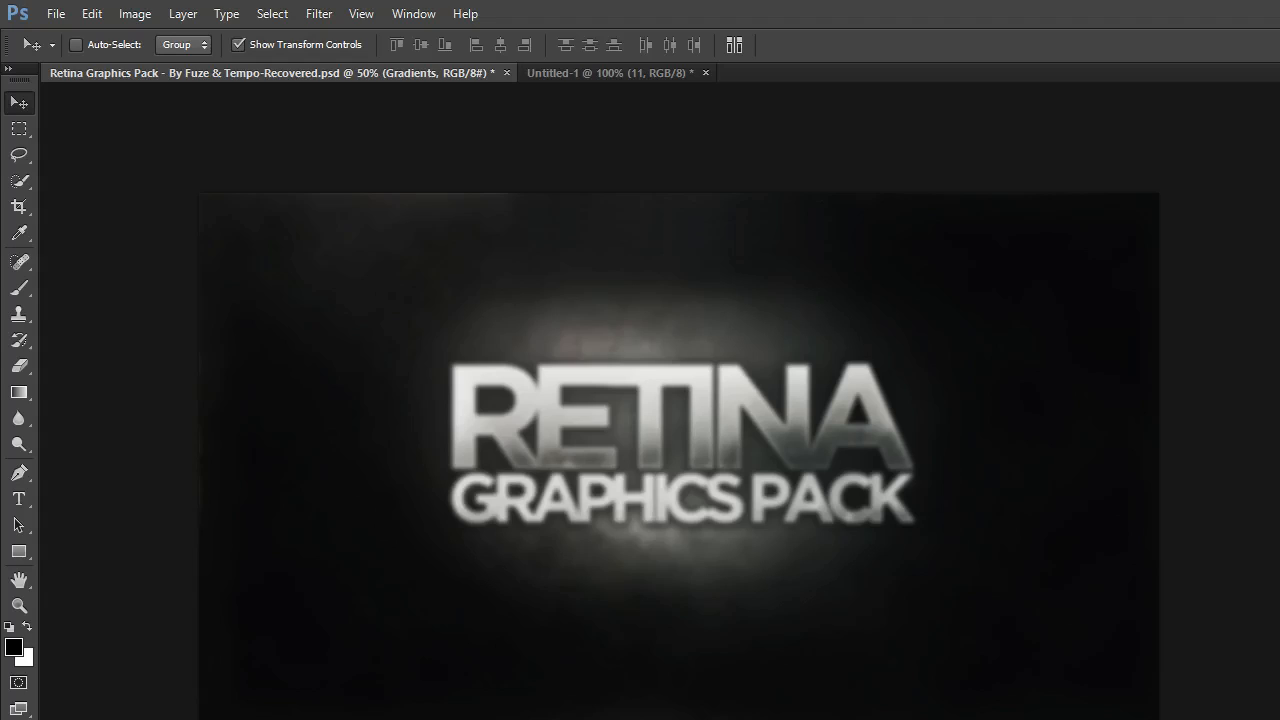
- Preview the pack's scanline and texture overlays and copy layer 3 into Untitled-1, placed across the whole canvas
key("ctrl+comma")
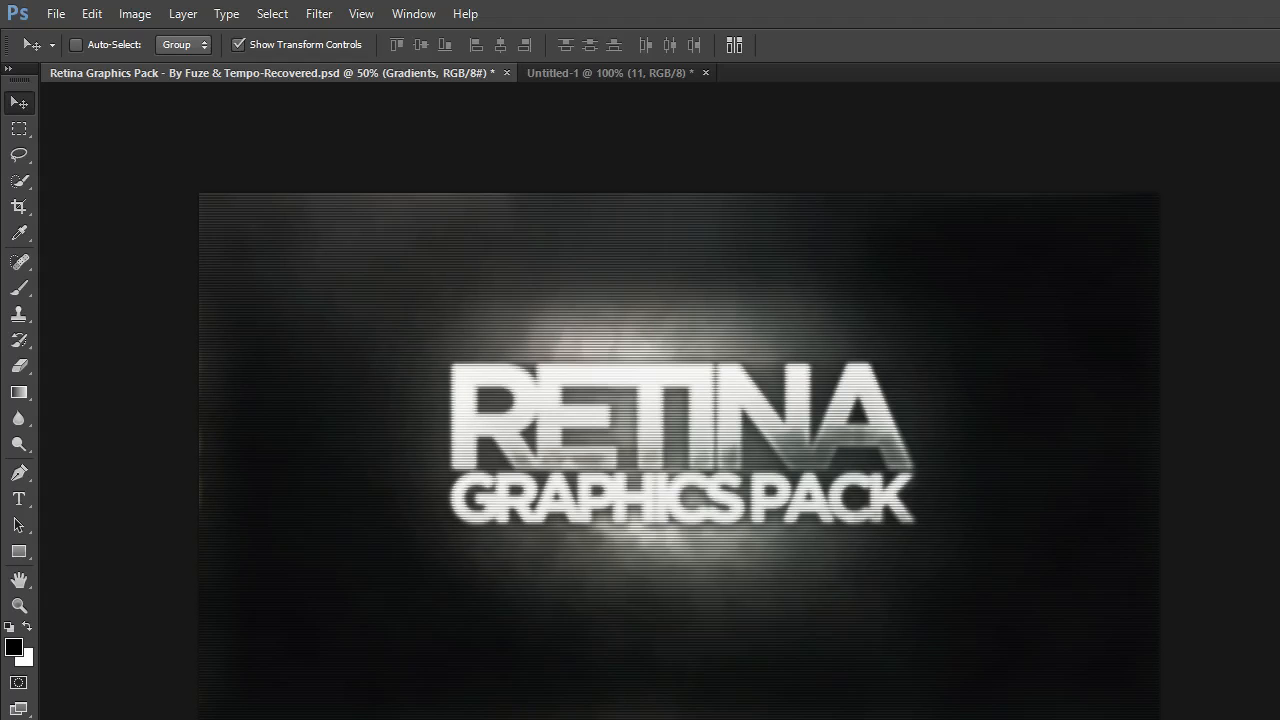
key("ctrl+comma")
key("ctrl+comma")
key("ctrl+comma")
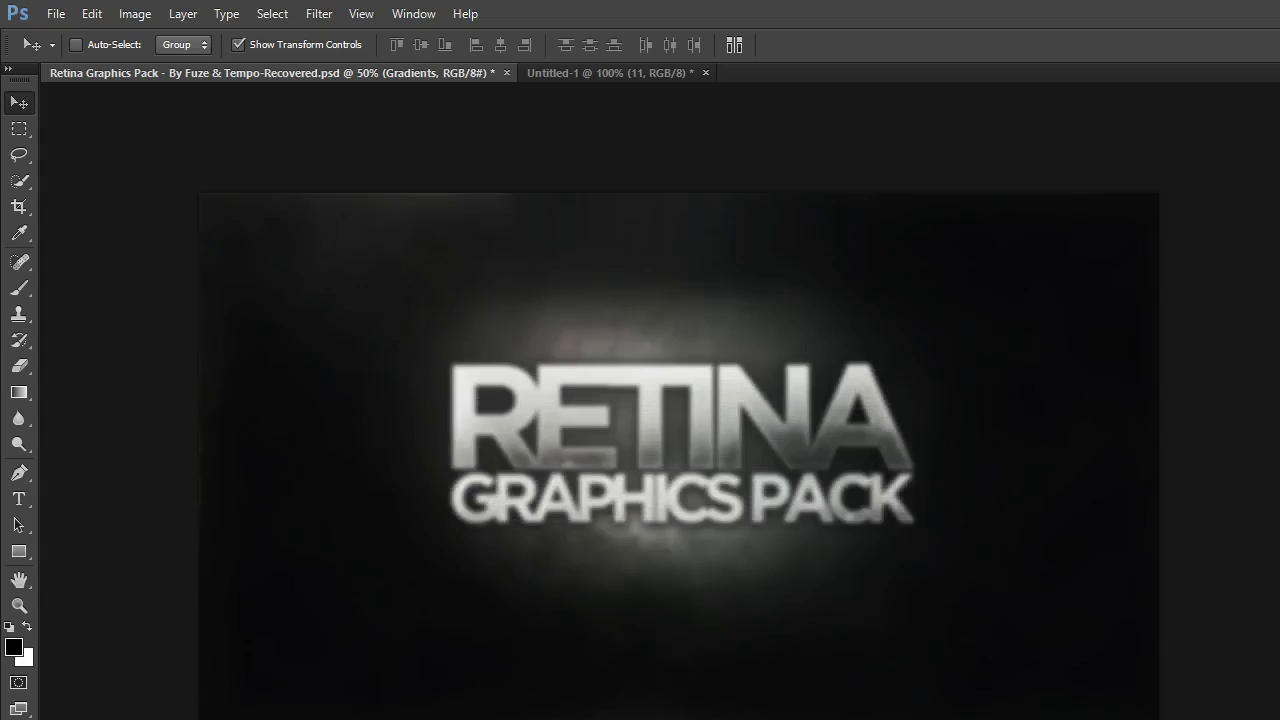
key("ctrl+comma")
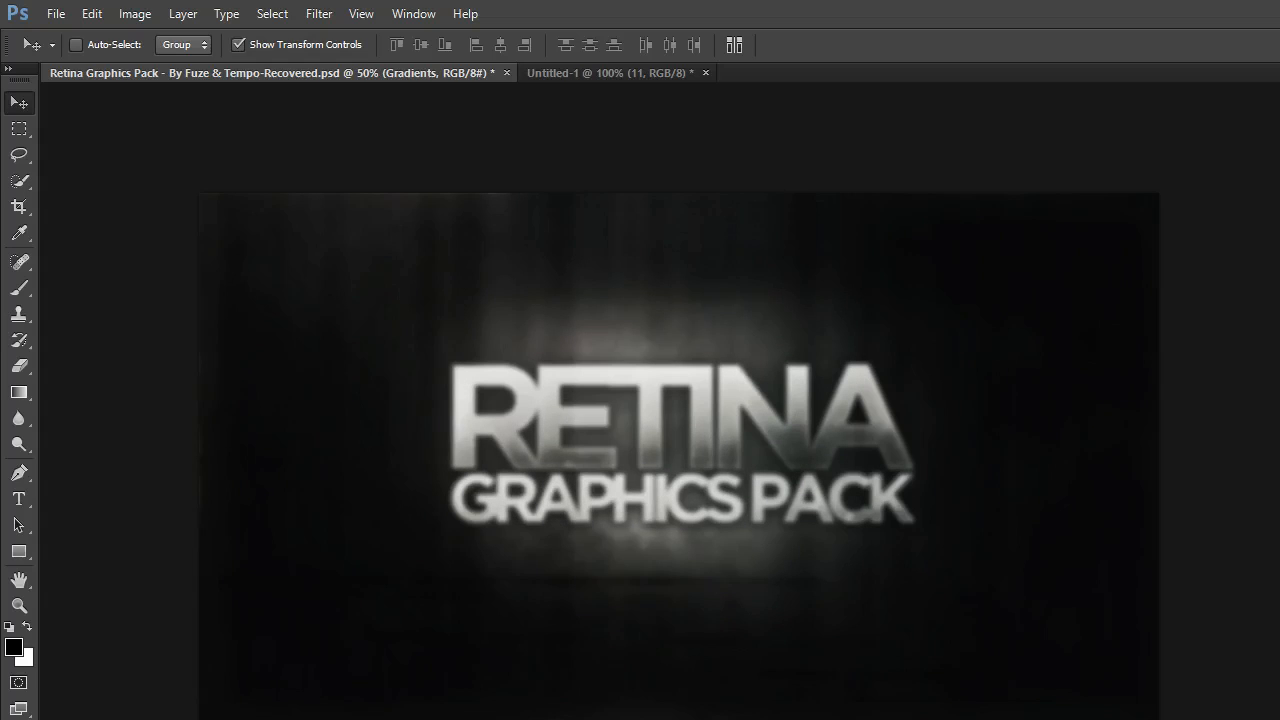
left_click_drag(590, 297, 555, 528)
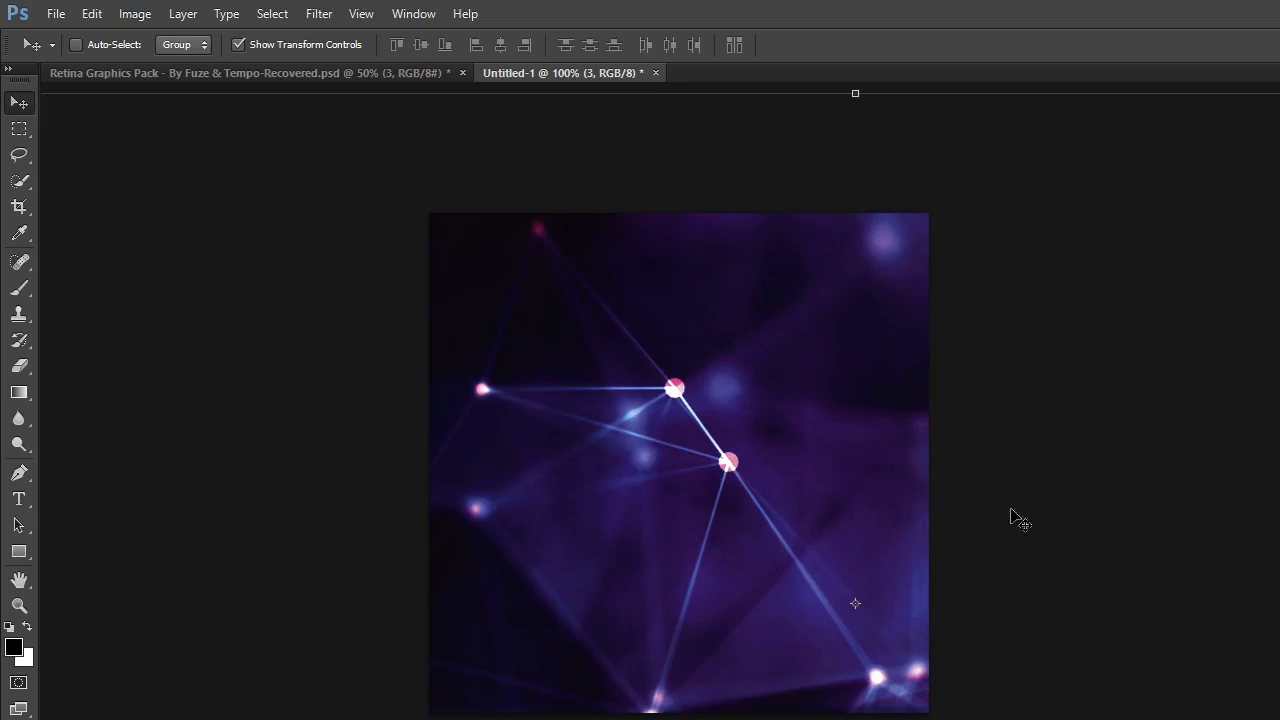
left_click(1279, 635)
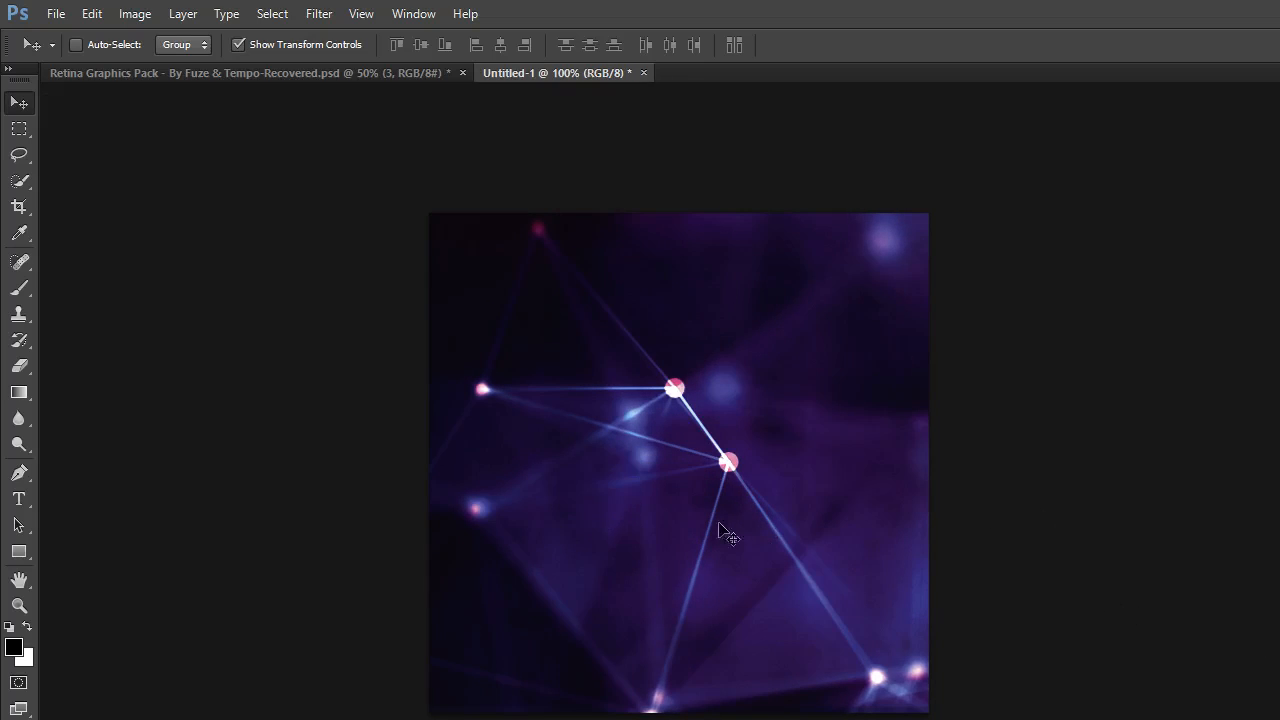
- Show the orange lens flare, layer 4, in the Retina Graphics Pack document and copy it into Untitled-1 with its glow in the canvas's upper-left corner
left_click(400, 82)
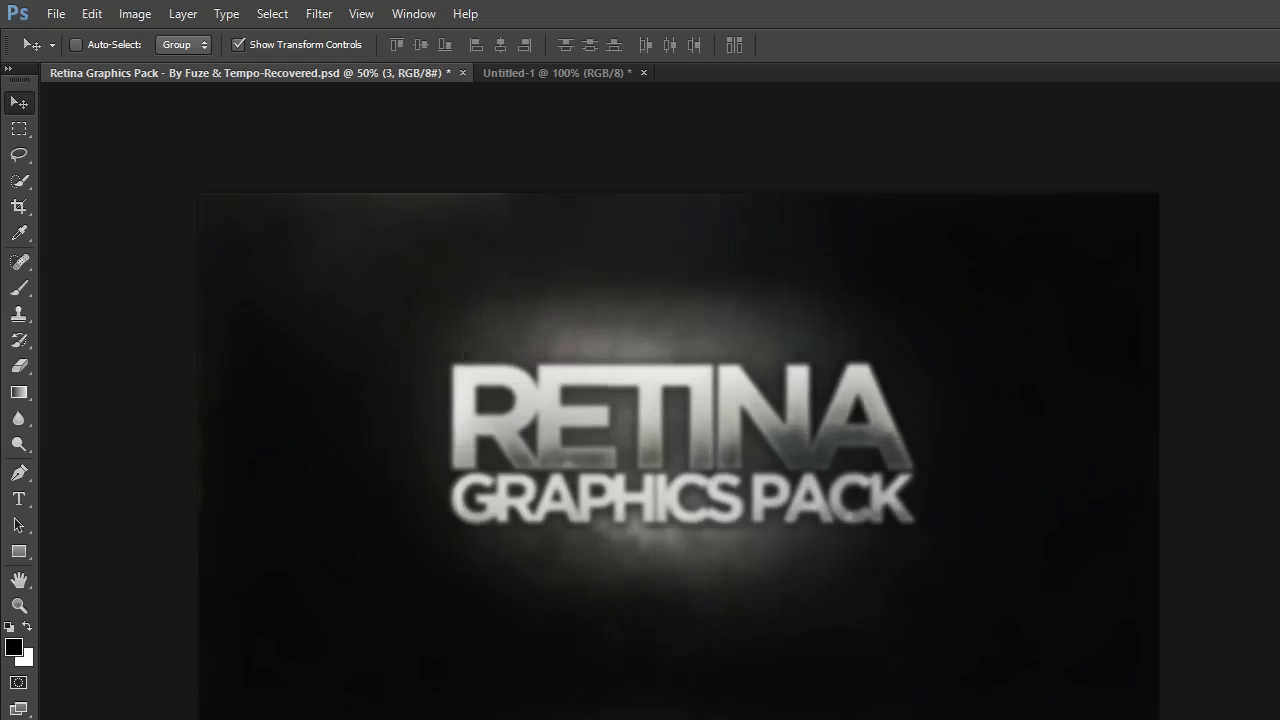
left_click(1279, 600)
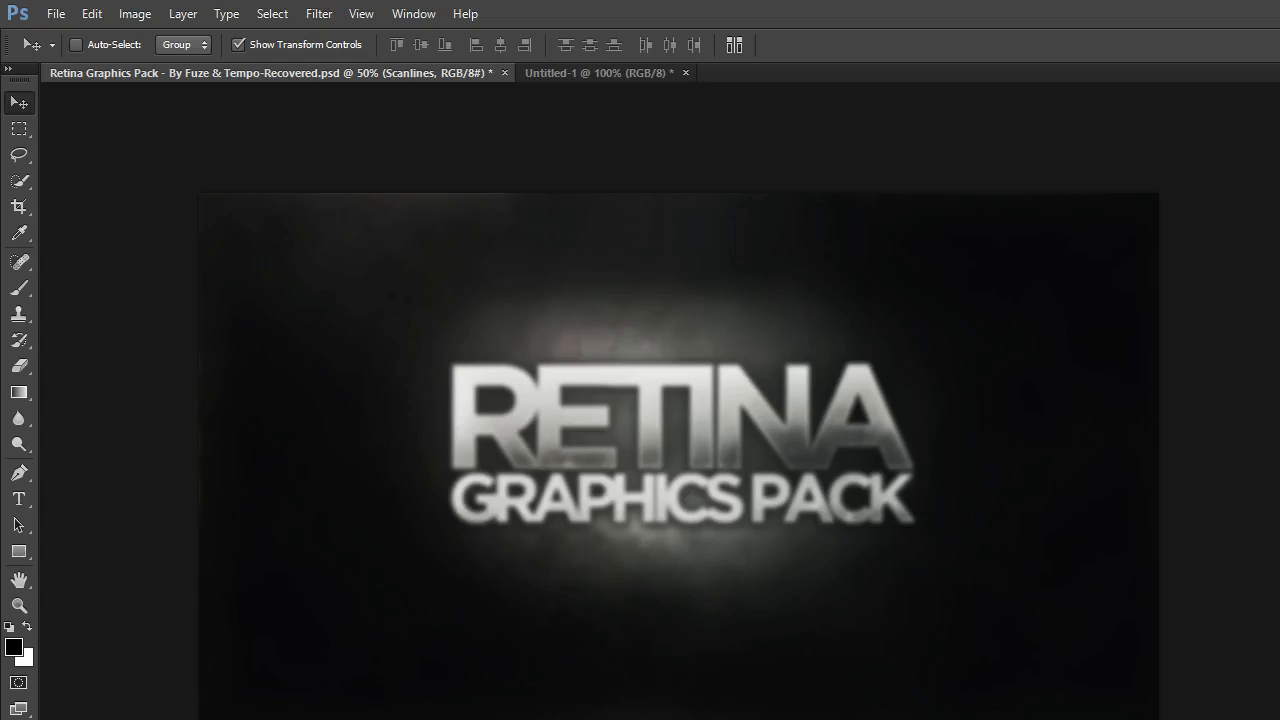
left_click(1279, 600)
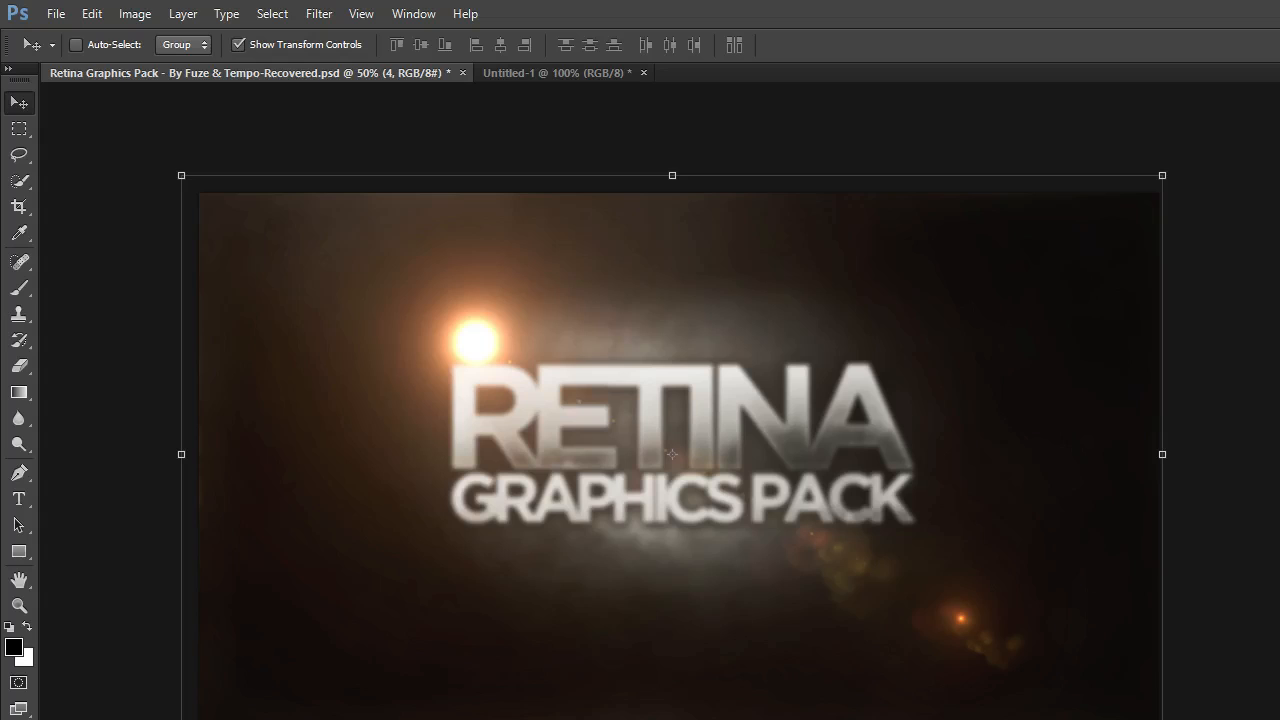
left_click_drag(451, 343, 394, 135)
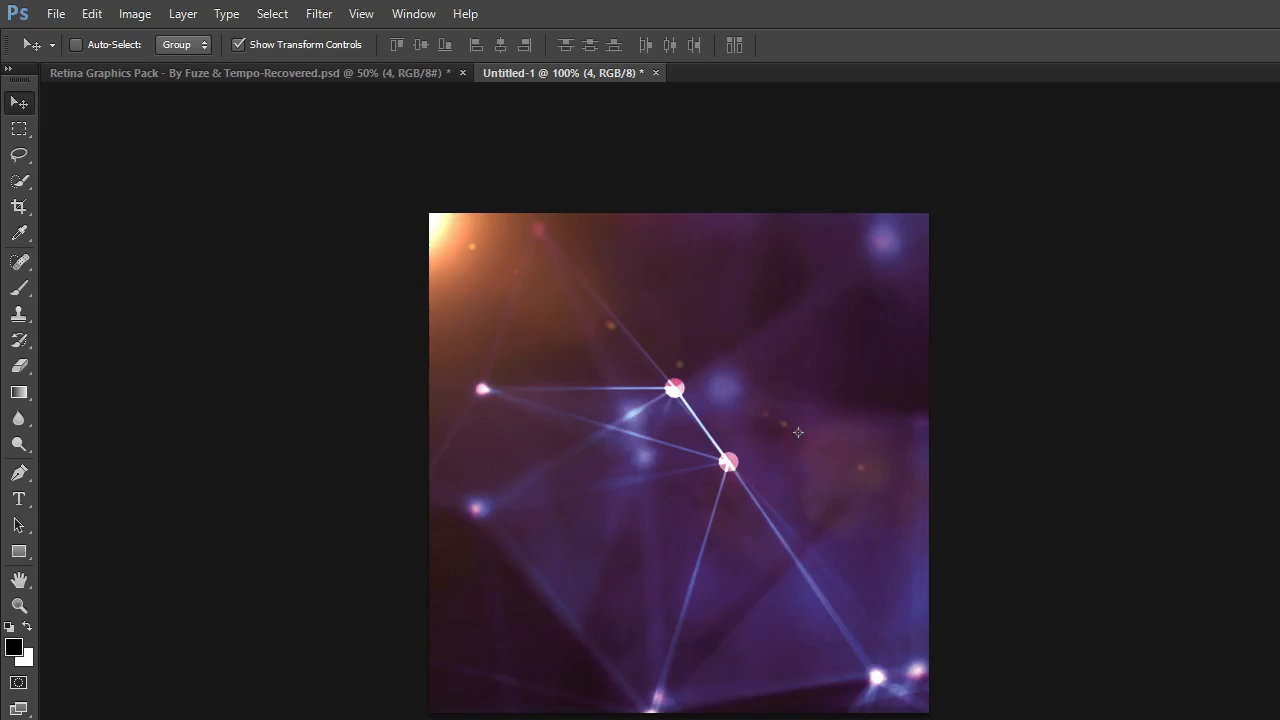
- Add a white letter H in Prestige Elite Std at 300 pt and move it near the canvas centre
left_click(20, 474)
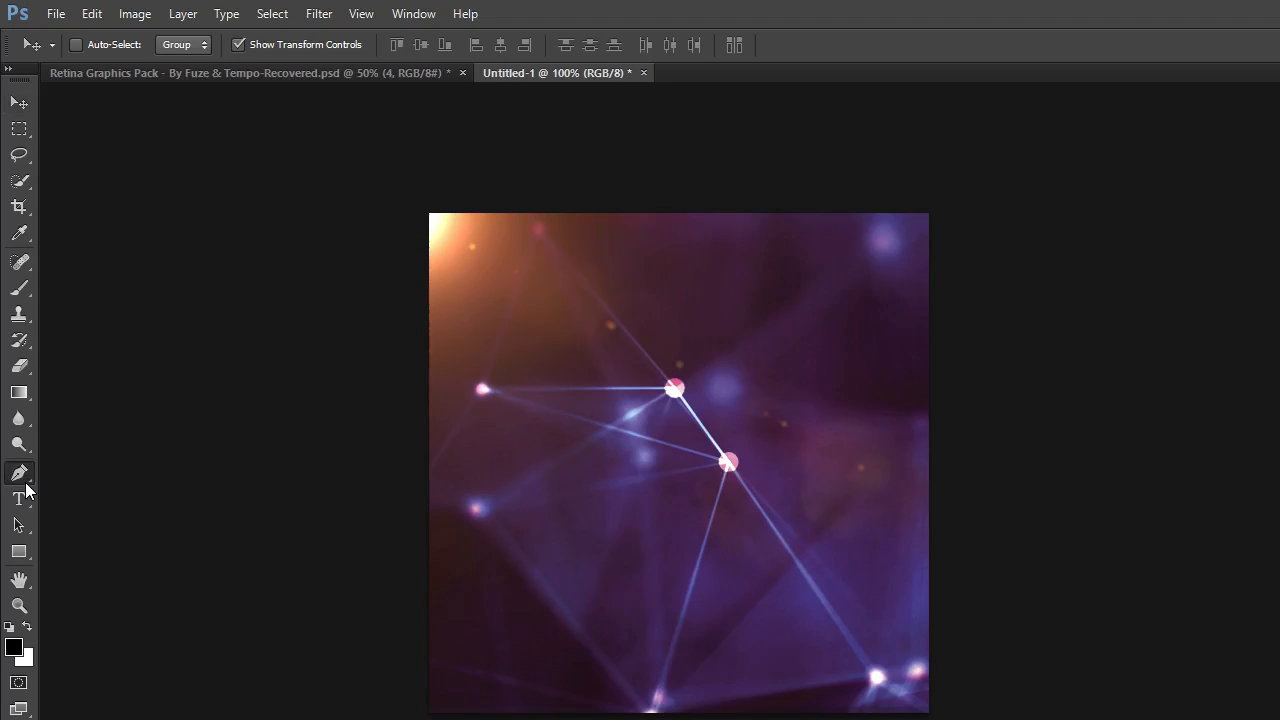
left_click(20, 500)
left_click(648, 491)
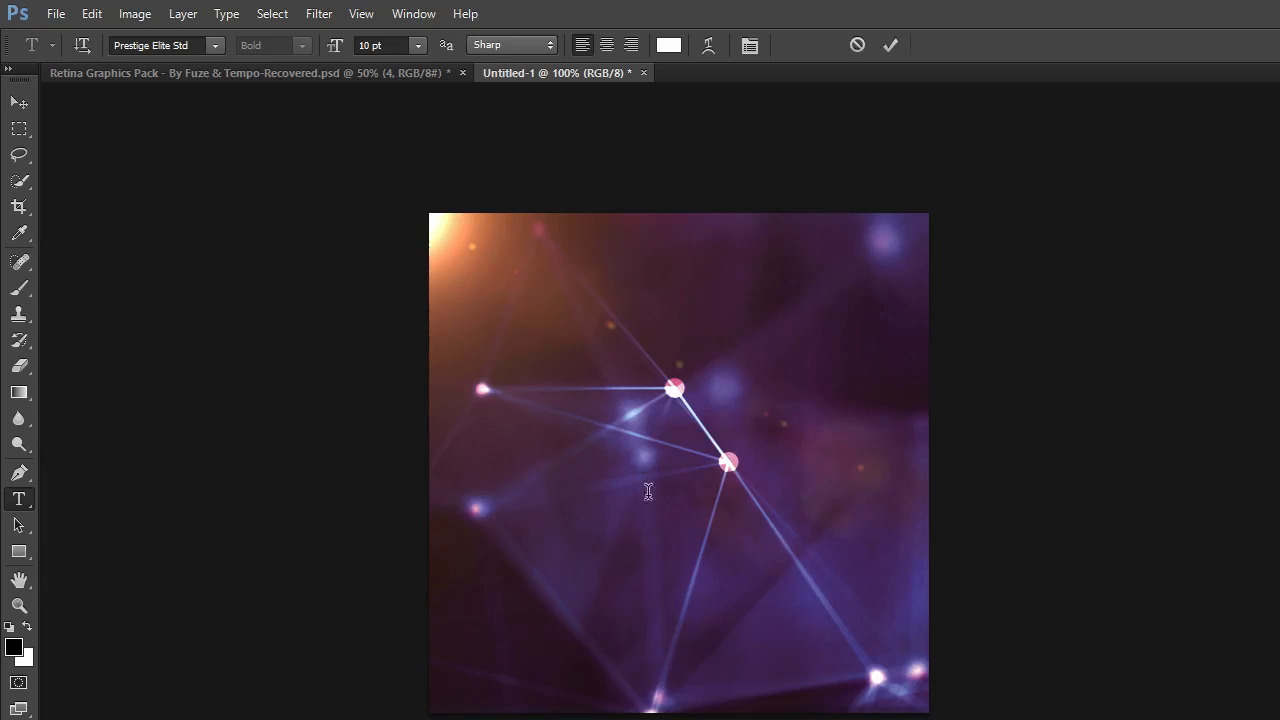
left_click(368, 40)
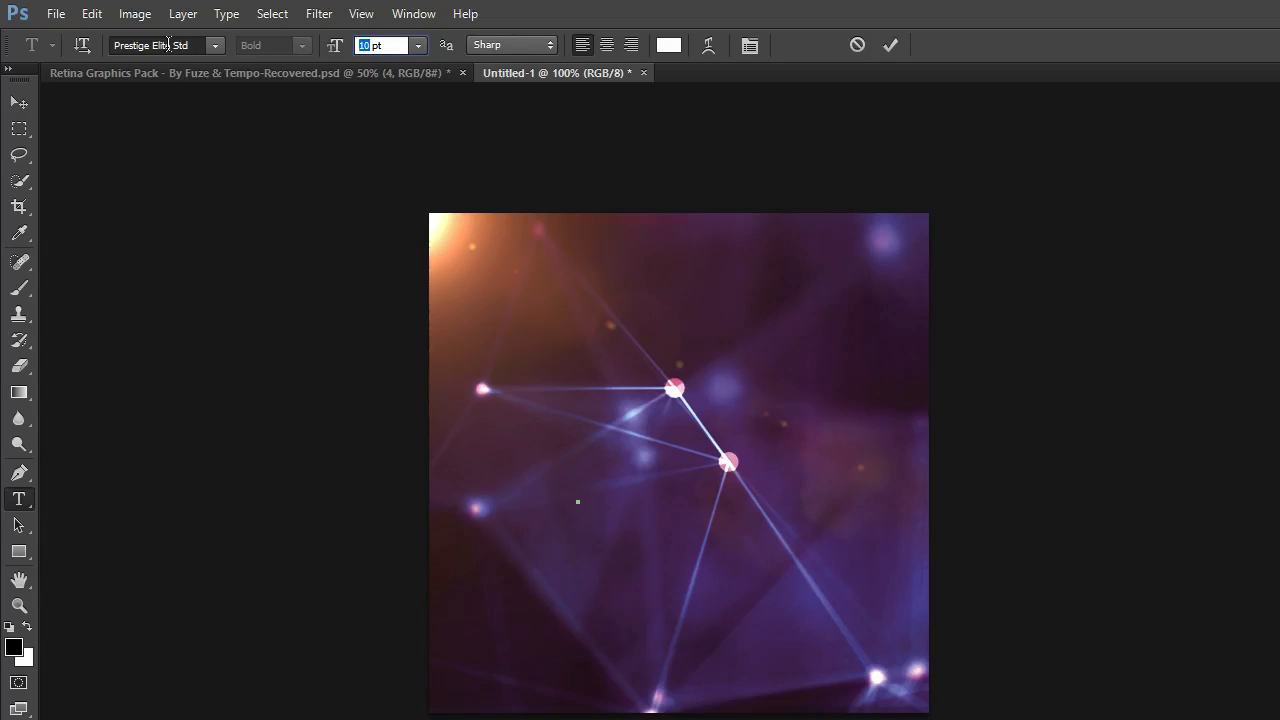
type("300")
key("Return")
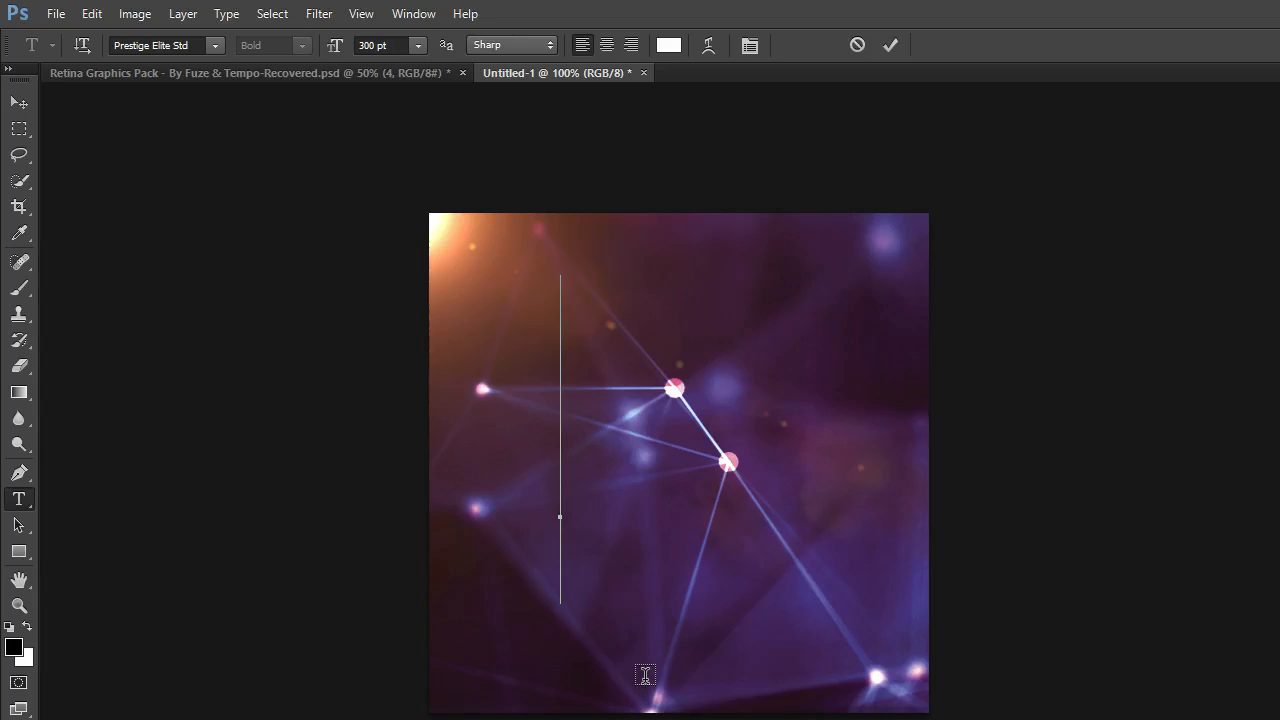
type("H")
left_click_drag(676, 397, 704, 412)
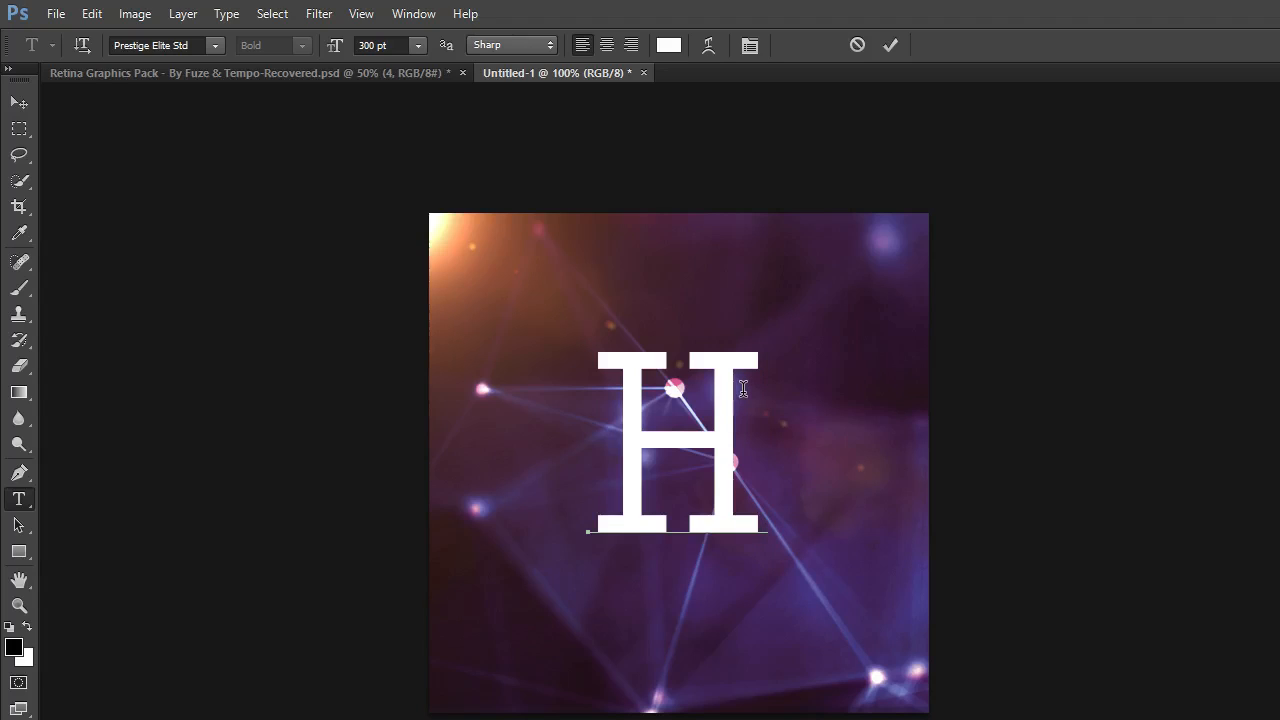
- Try the REDPOWER font on the letter H and shift the letter on the canvas
key("ctrl+a")
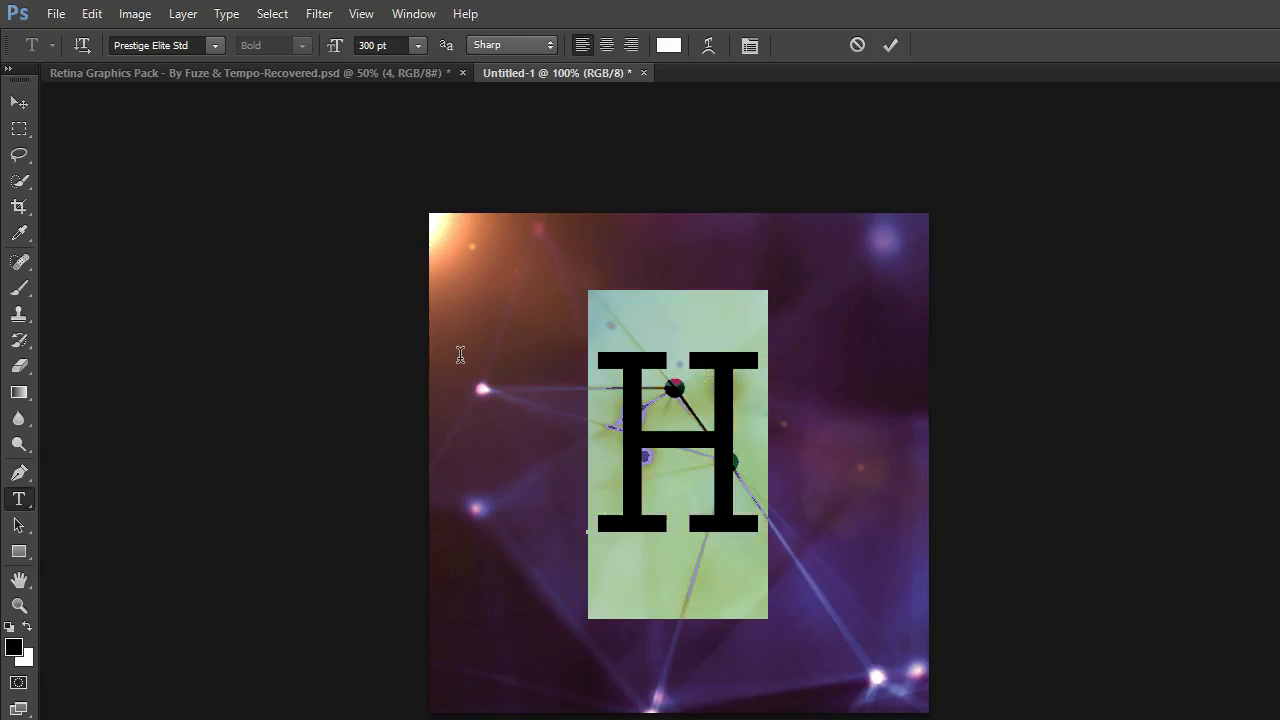
left_click(222, 49)
scroll(300, 210, "up", 3)
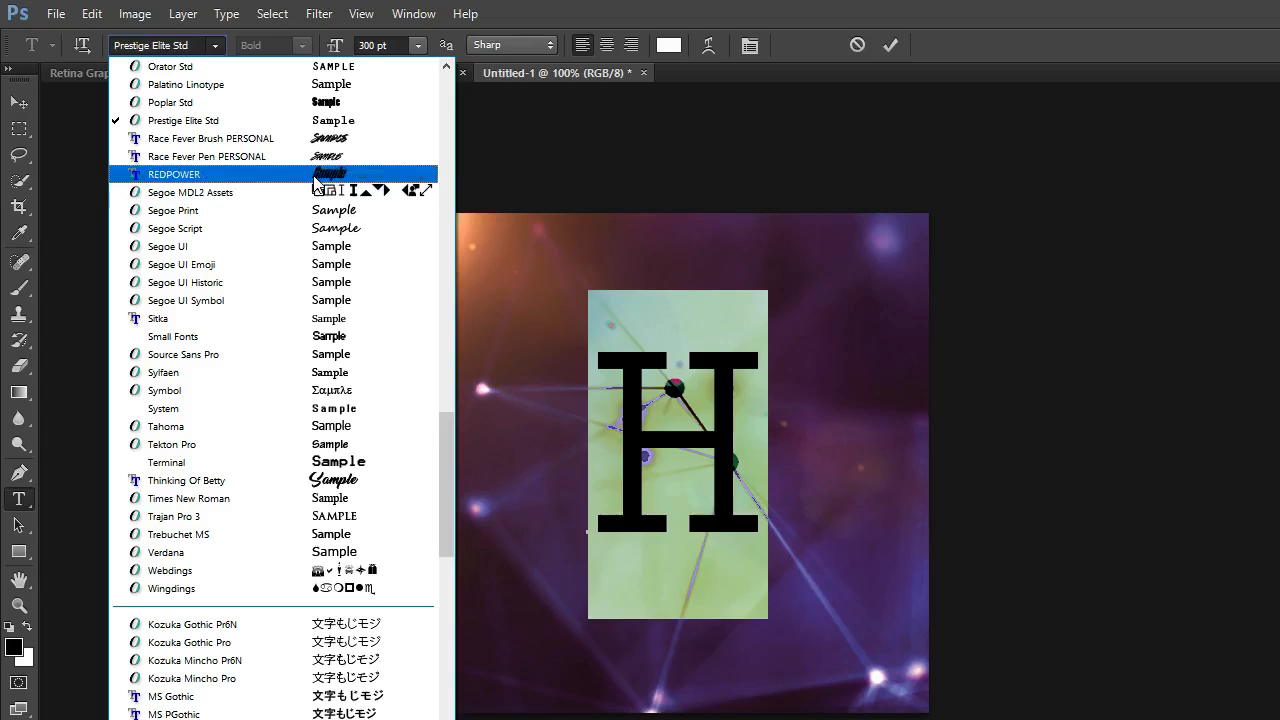
left_click(300, 178)
left_click(756, 474)
mouse_move(810, 705)
left_mouse_down()
mouse_move(815, 719)
mouse_move(801, 719)
left_mouse_up()
key("ctrl+a")
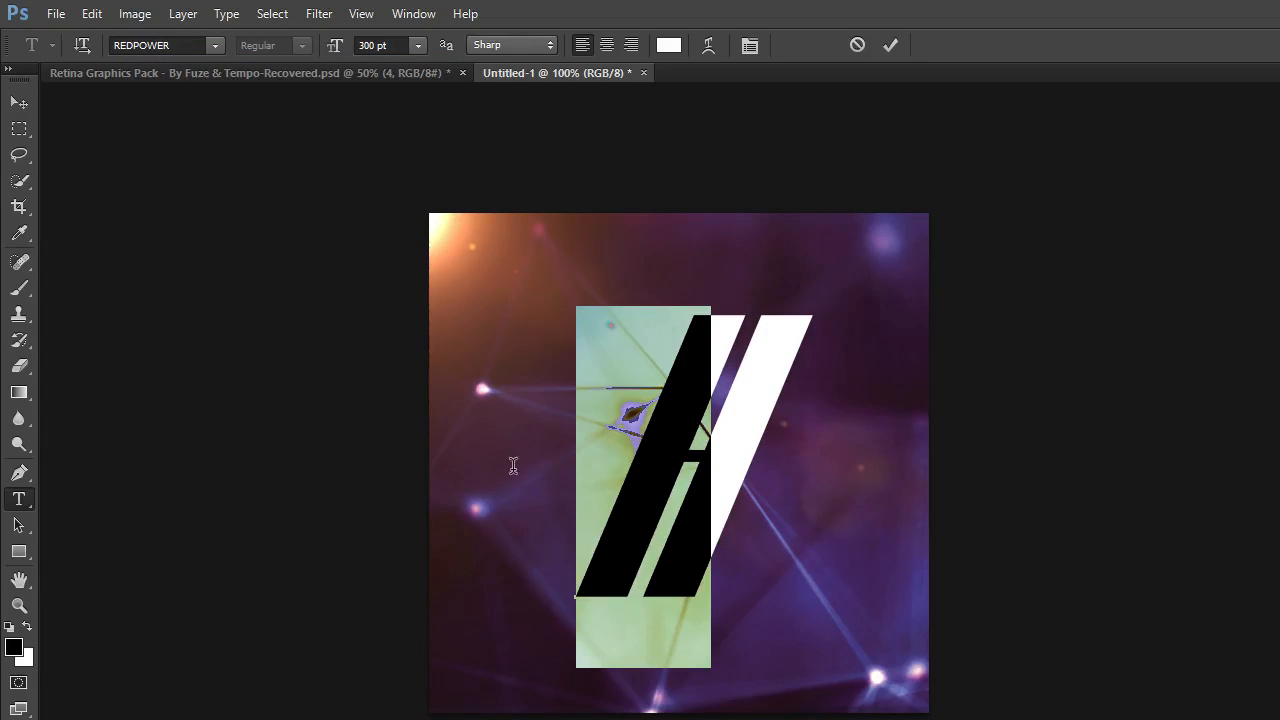
- Try the Race Fever Brush PERSONAL font on the letter H
left_click(681, 423)
key("ctrl+a")
left_click(205, 45)
scroll(357, 476, "up", 2)
scroll(357, 476, "up", 4)
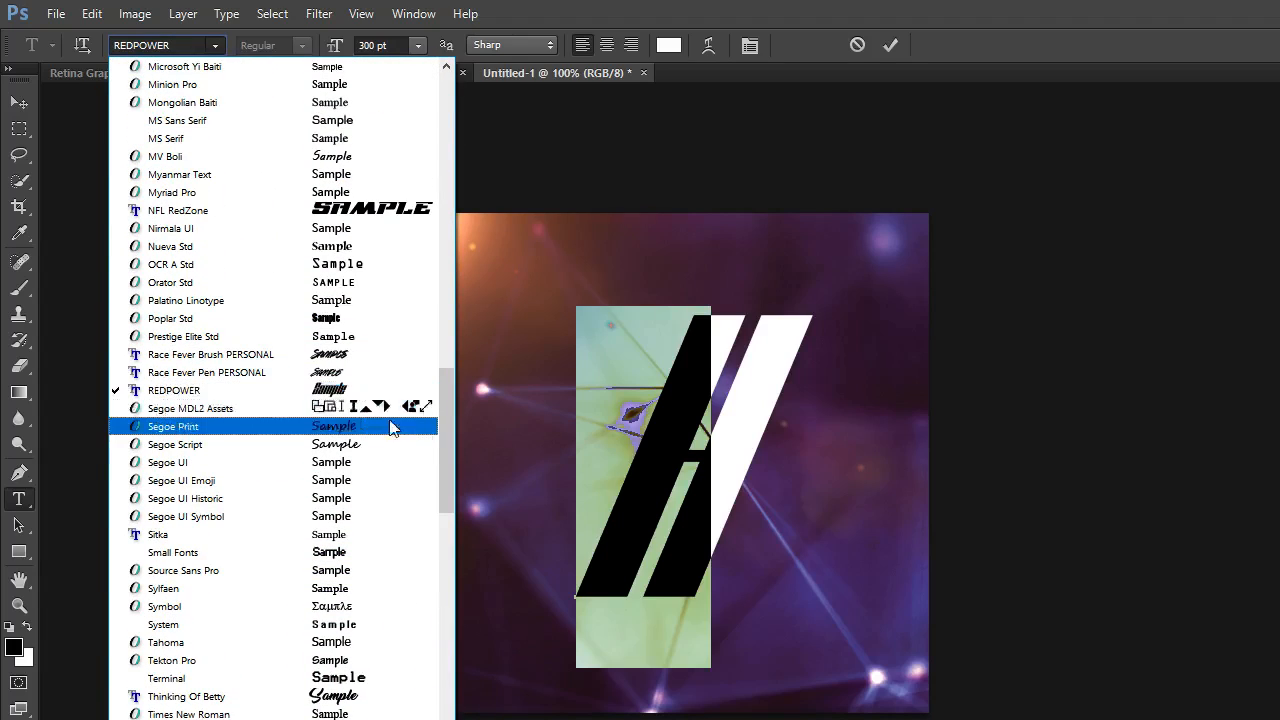
left_click(340, 358)
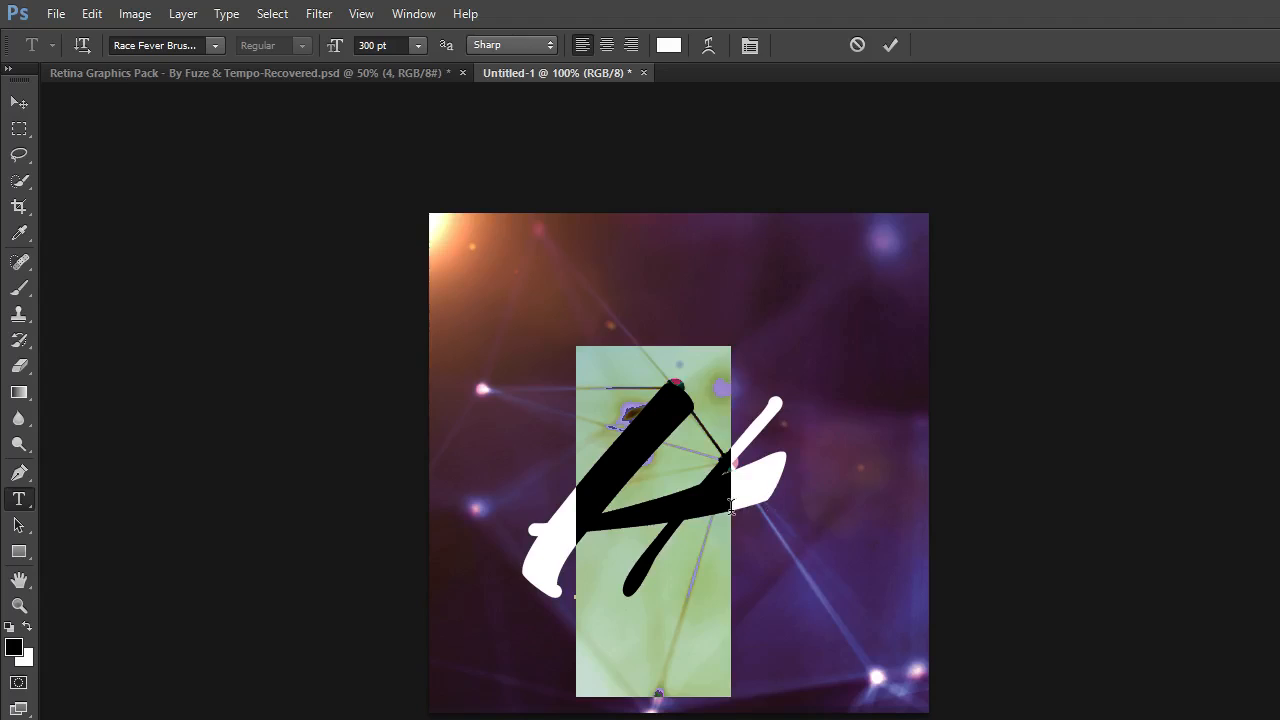
- Change the letter H to the Legend M54 font and move it up and right toward the canvas centre
left_click(215, 45)
scroll(355, 400, "down", 4)
scroll(350, 418, "up", 9)
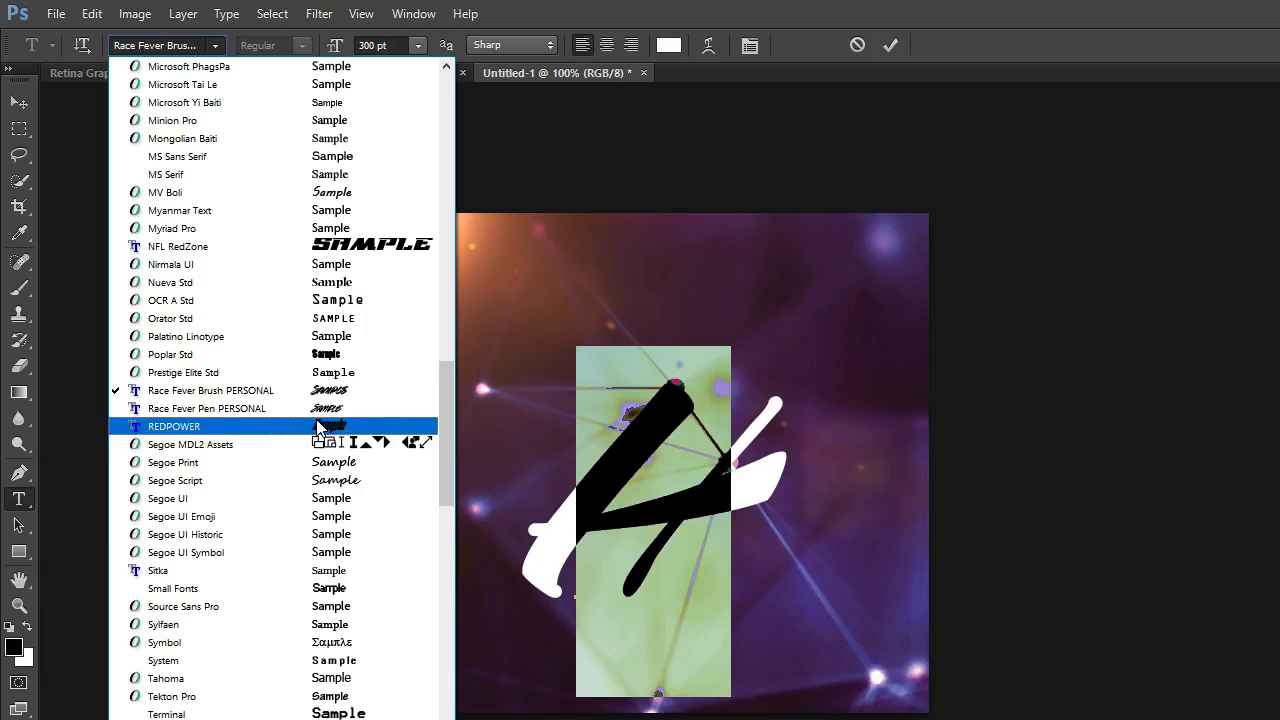
scroll(322, 428, "up", 3)
scroll(285, 478, "up", 6)
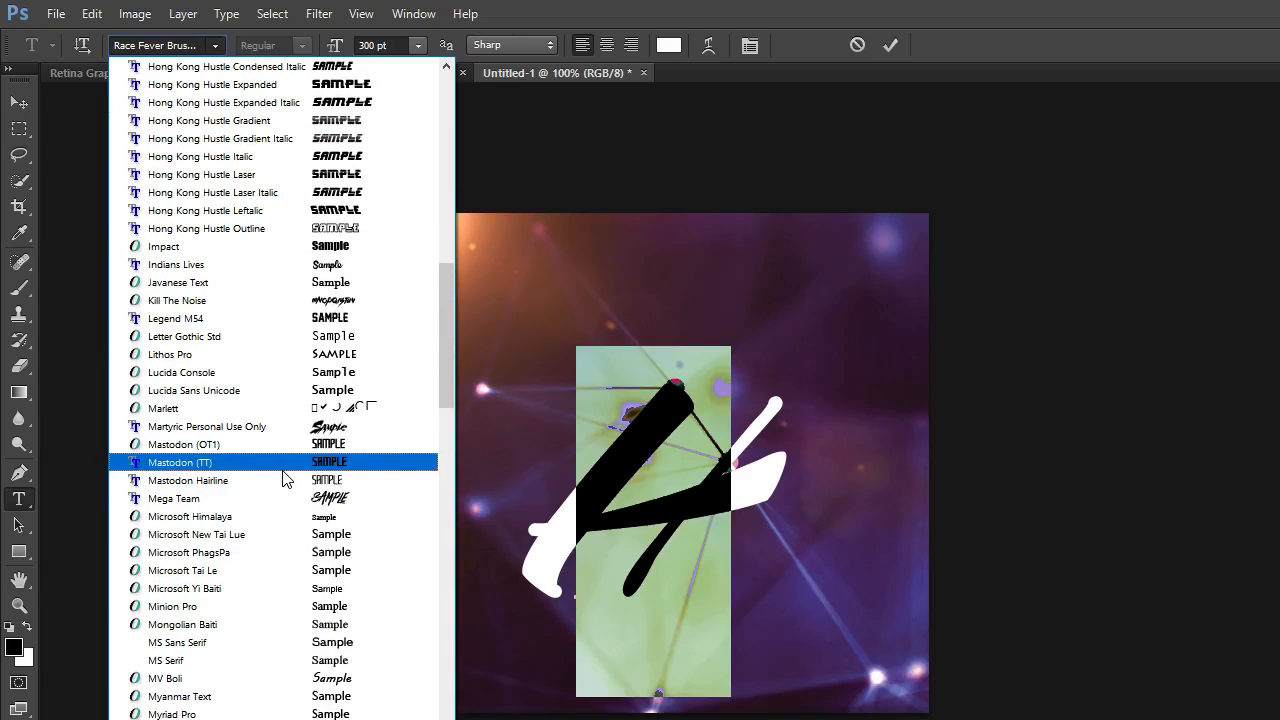
scroll(283, 478, "up", 1)
left_click(300, 373)
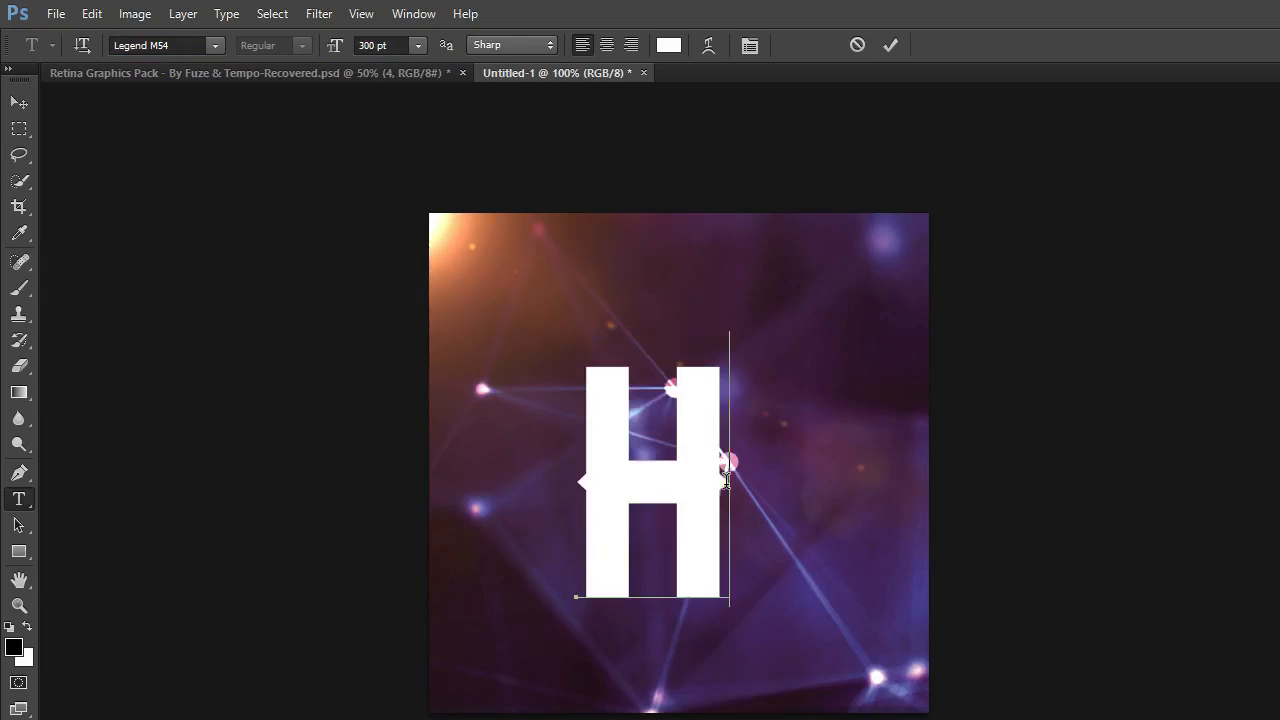
left_click_drag(805, 630, 788, 519)
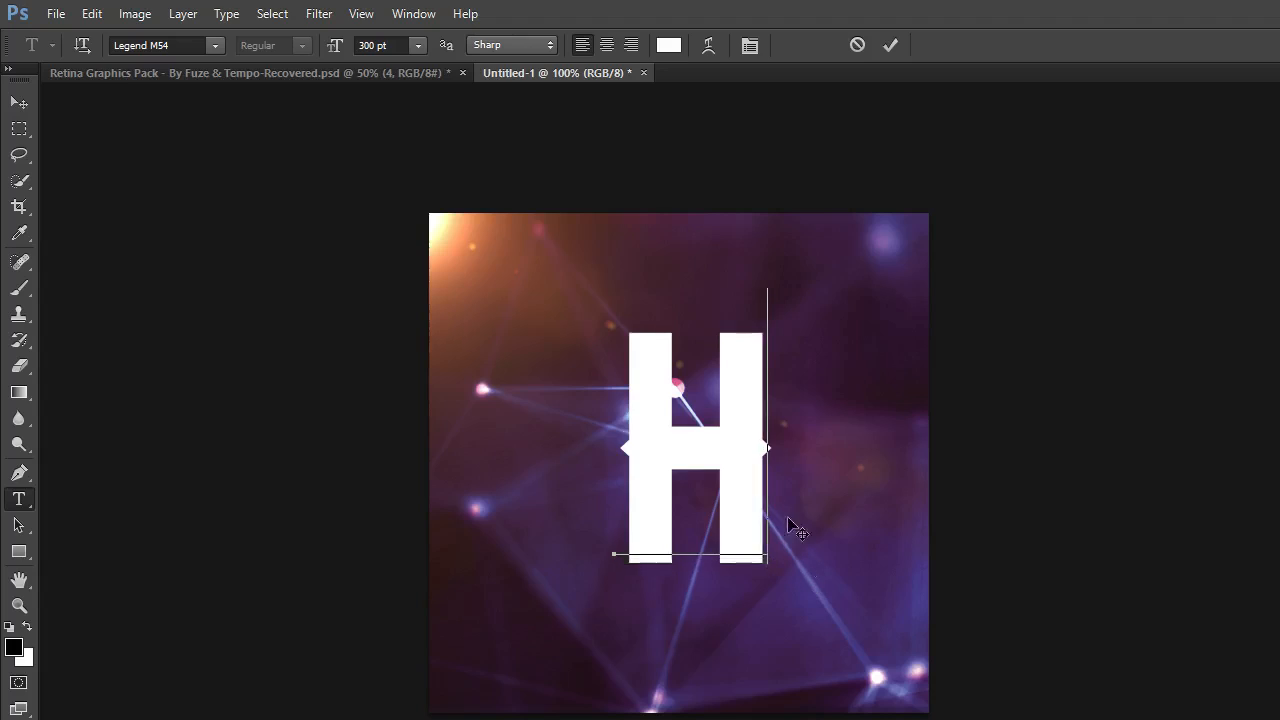
- Try the Gotham Nights font on the letter H
key("ctrl+a")
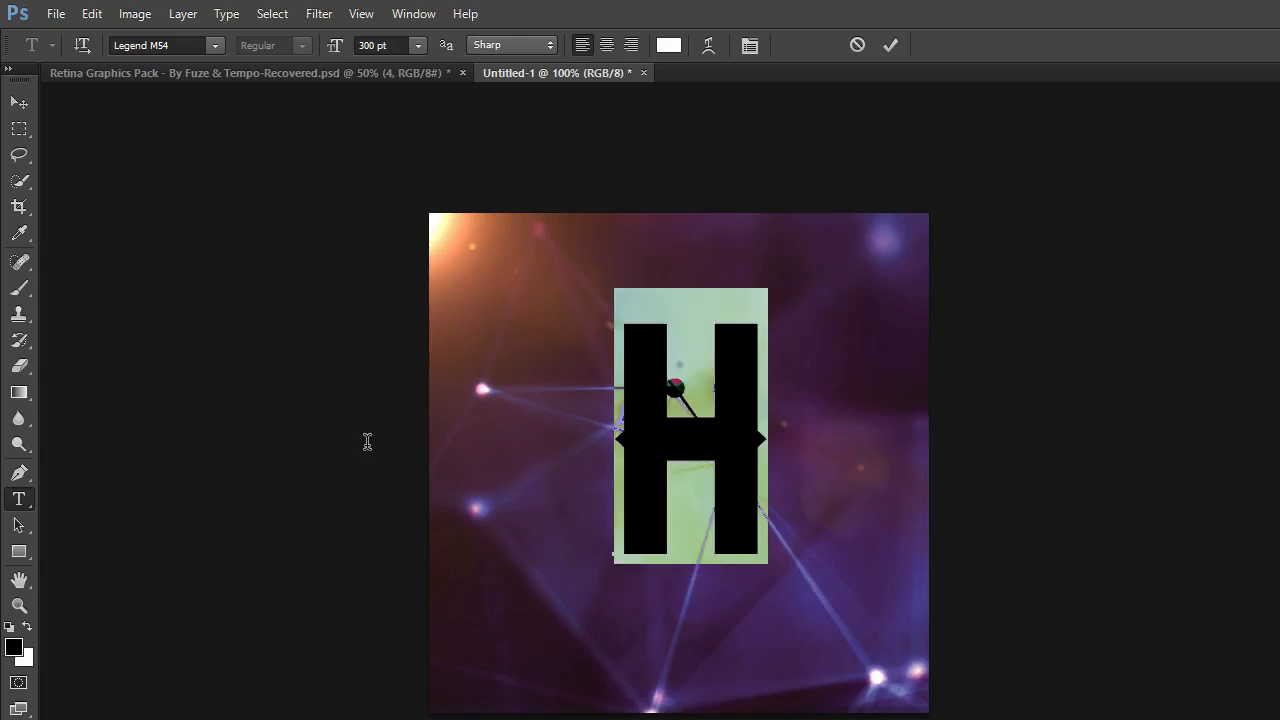
left_click(214, 45)
scroll(262, 370, "up", 6)
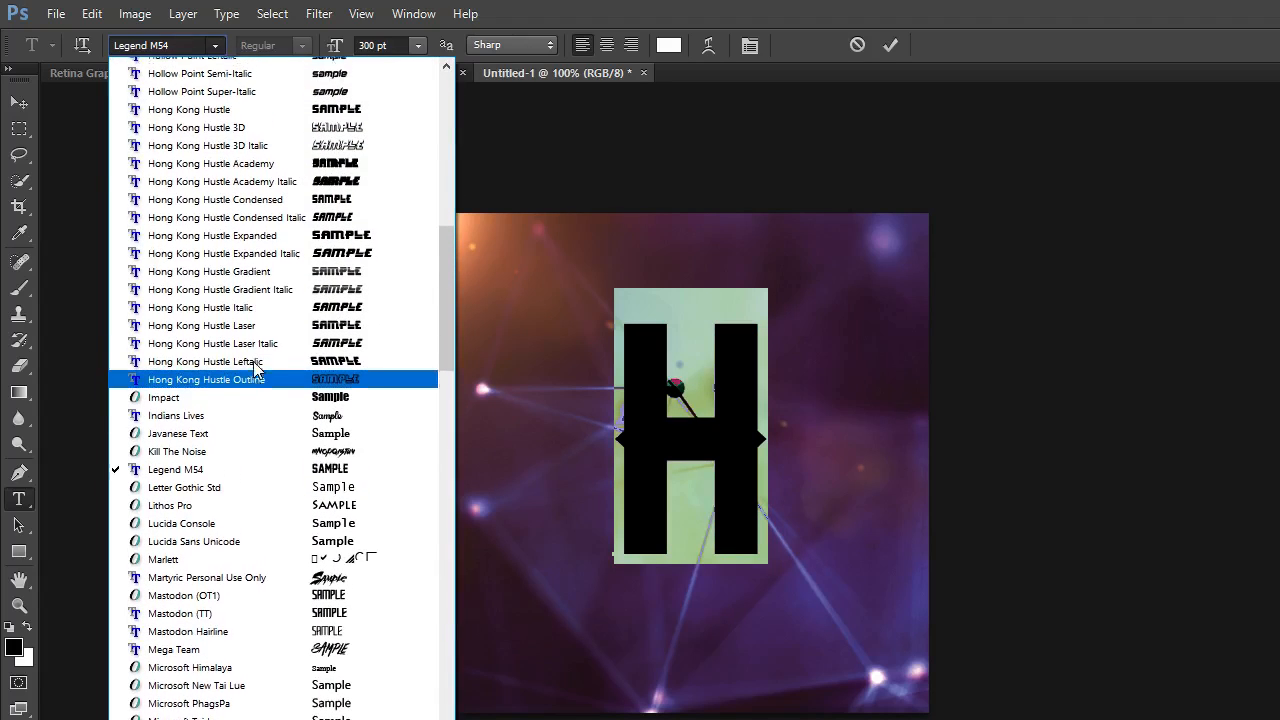
scroll(255, 368, "up", 1)
scroll(255, 368, "up", 6)
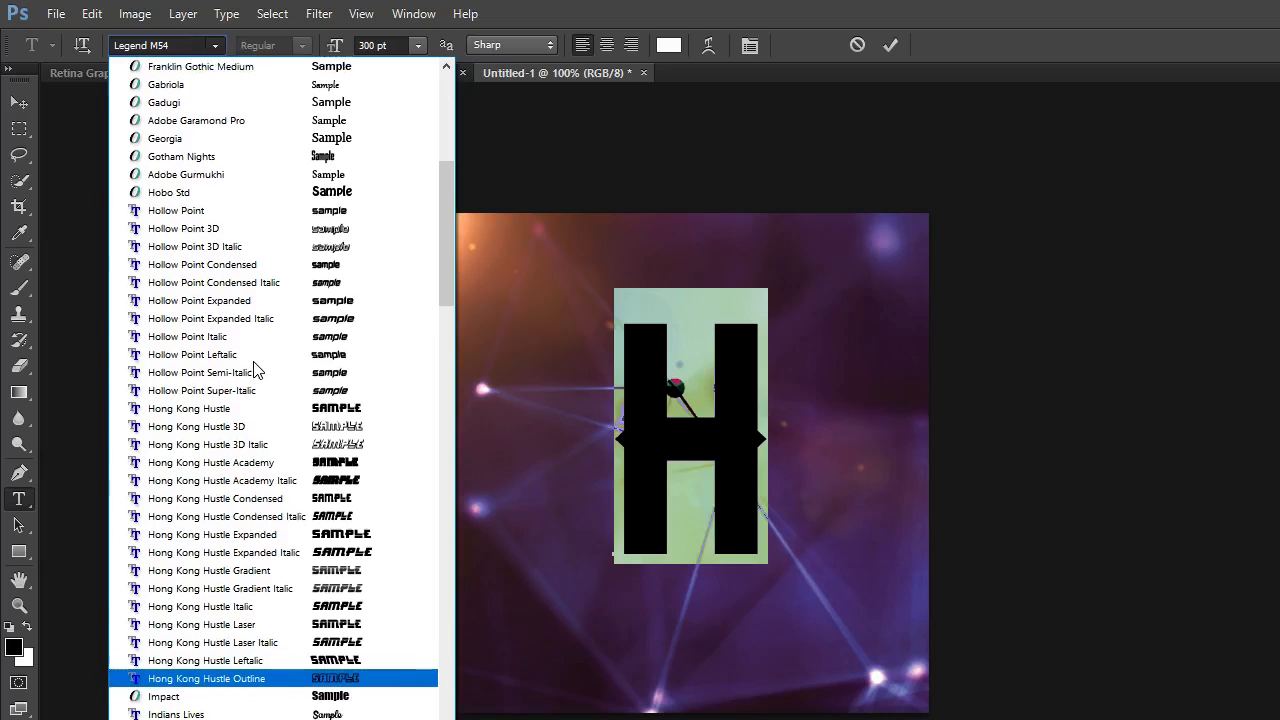
left_click(250, 210)
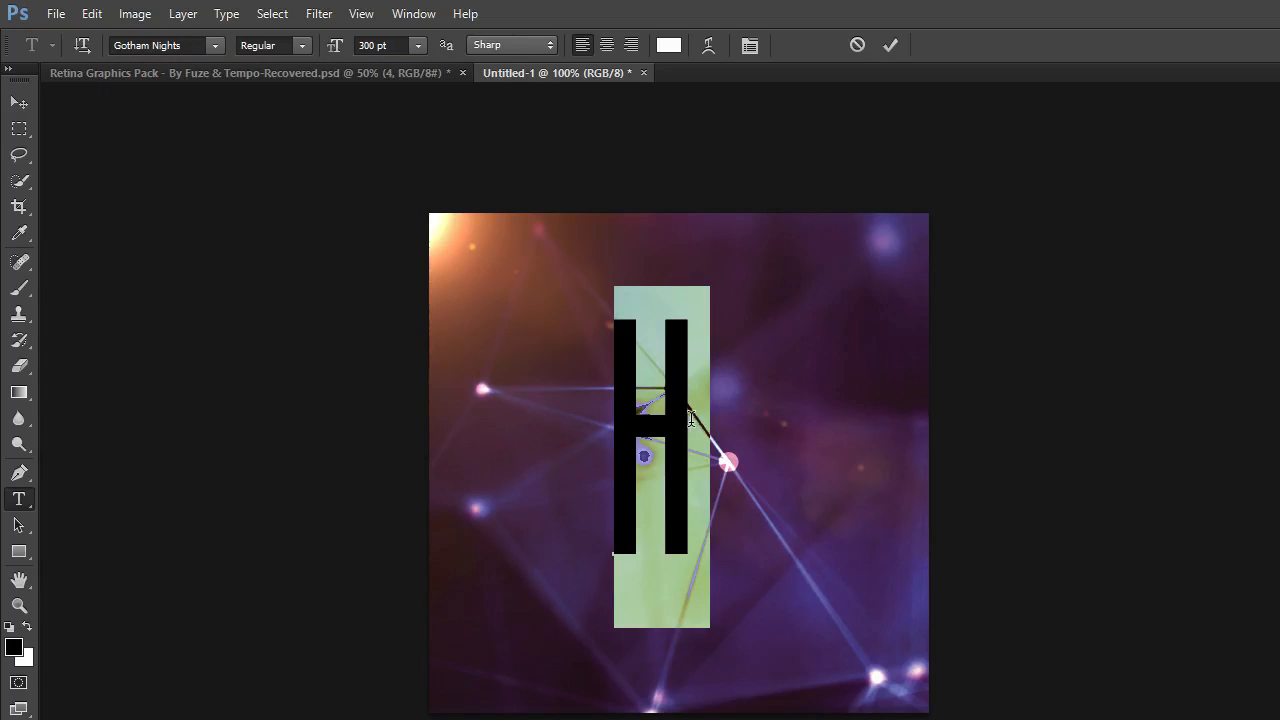
- Change the letter H to the Big Quicksand font
left_click(214, 45)
scroll(245, 253, "up", 11)
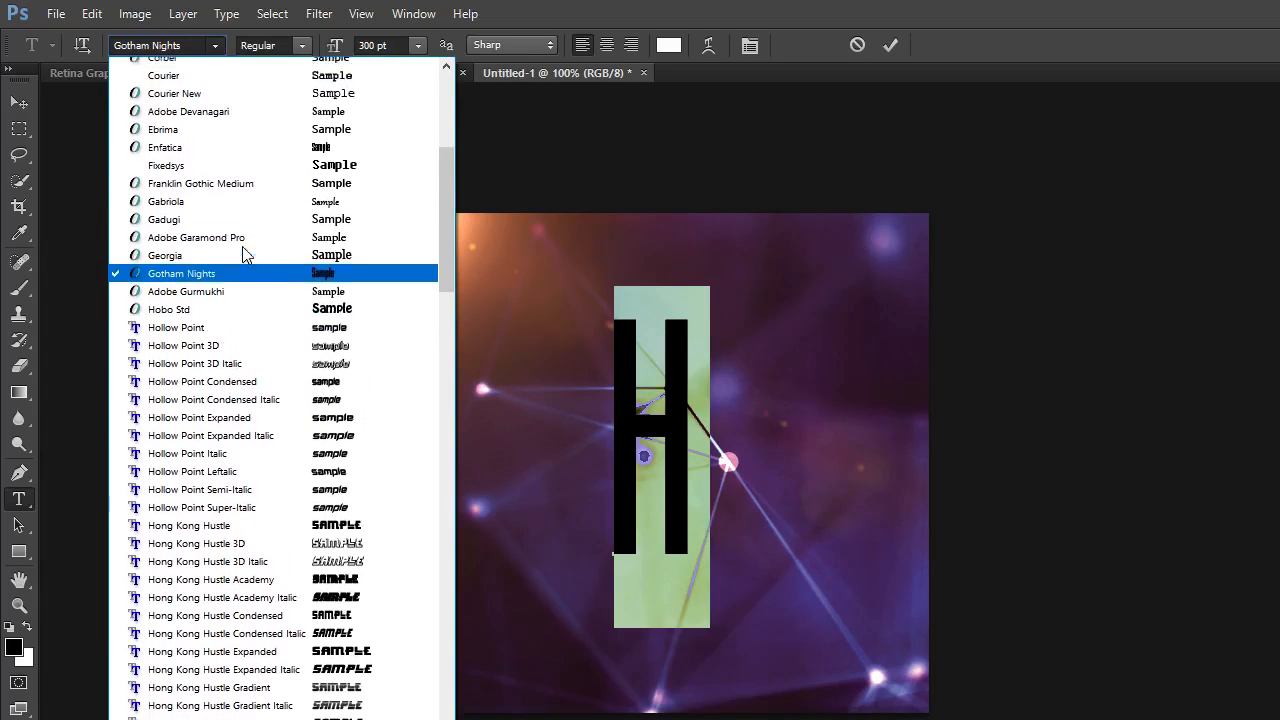
left_click(363, 175)
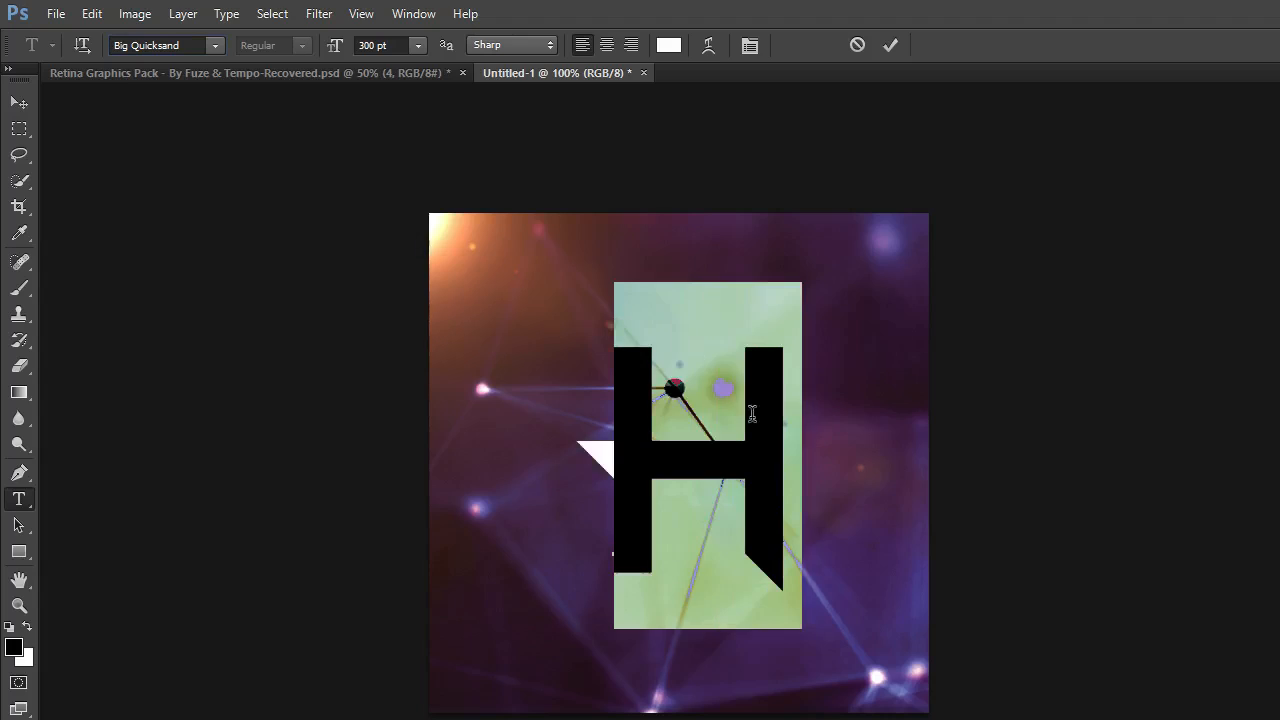
- Try the Bebas font on the letter H
left_click_drag(793, 459, 383, 472)
left_click(214, 45)
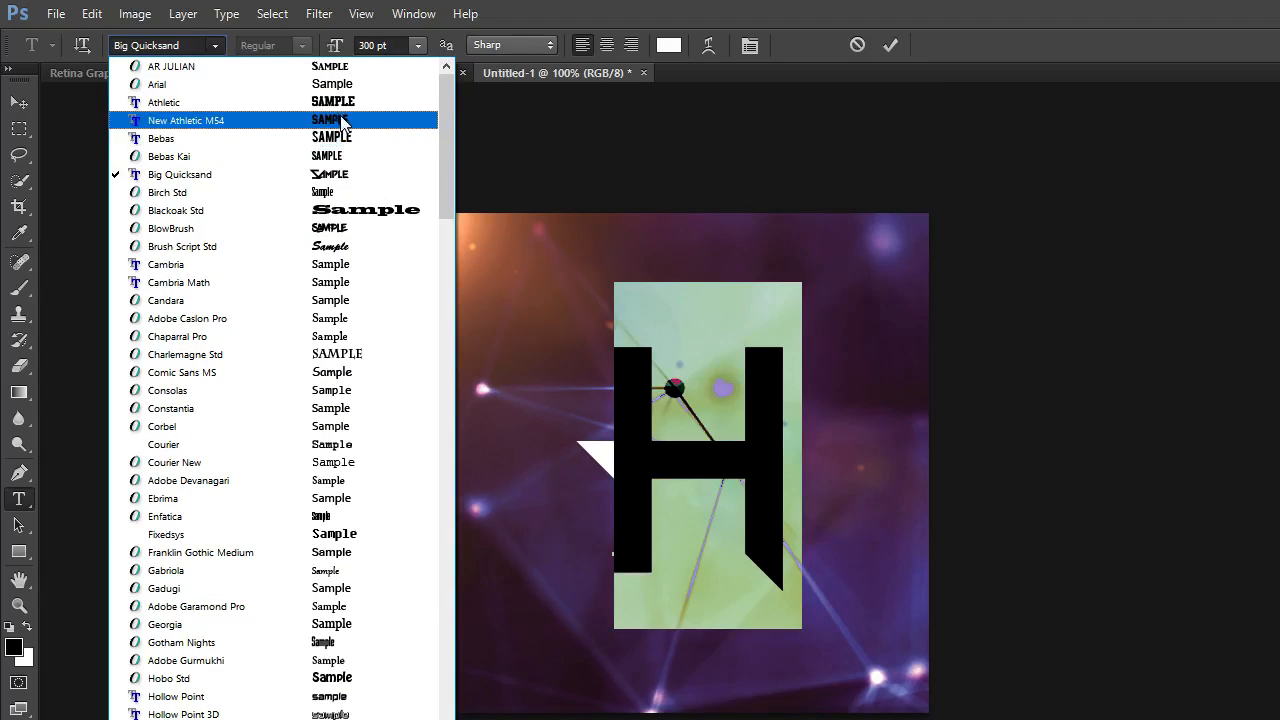
left_click(335, 138)
left_click(760, 390)
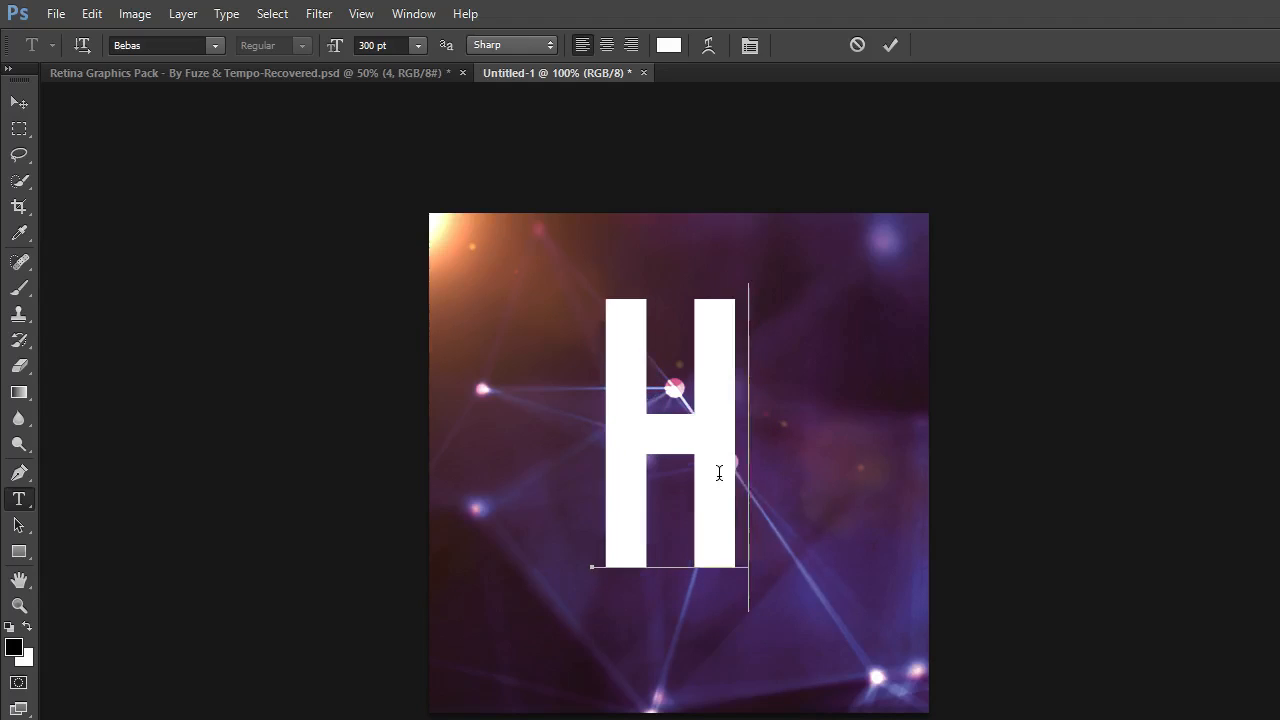
- Try the Athletic font on the letter H
left_click_drag(720, 473, 356, 362)
left_click(214, 45)
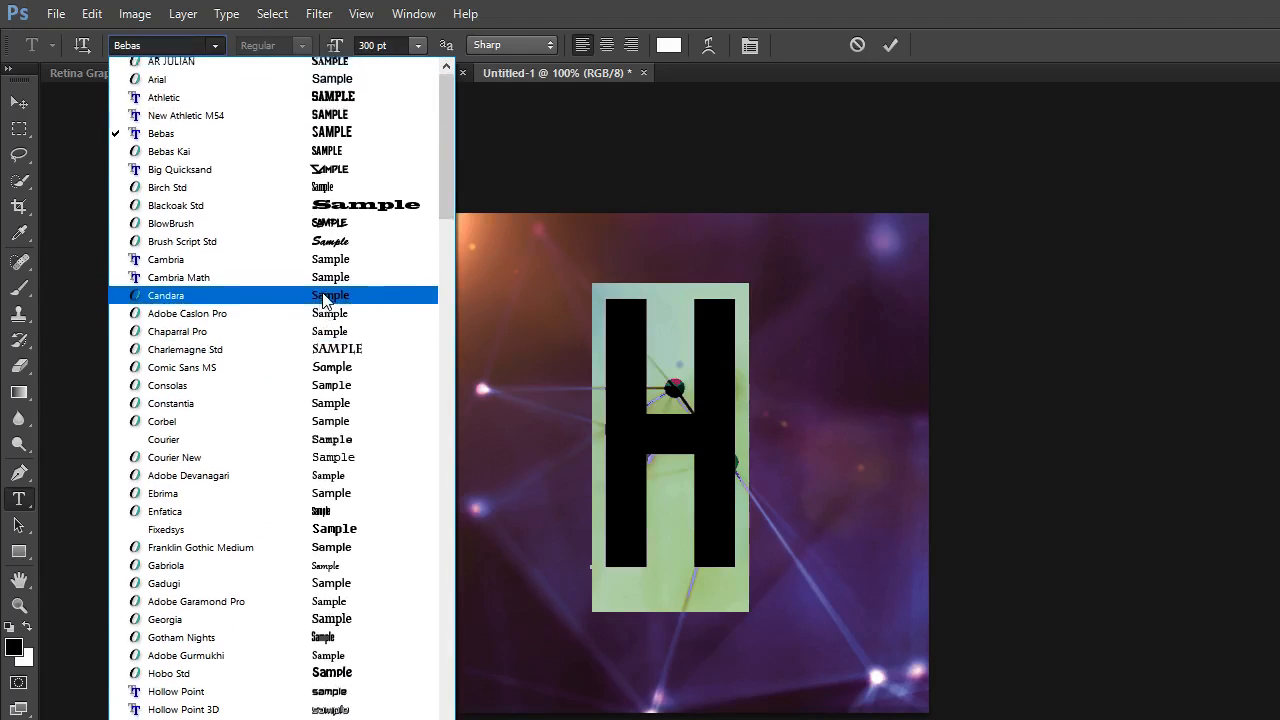
left_click(315, 104)
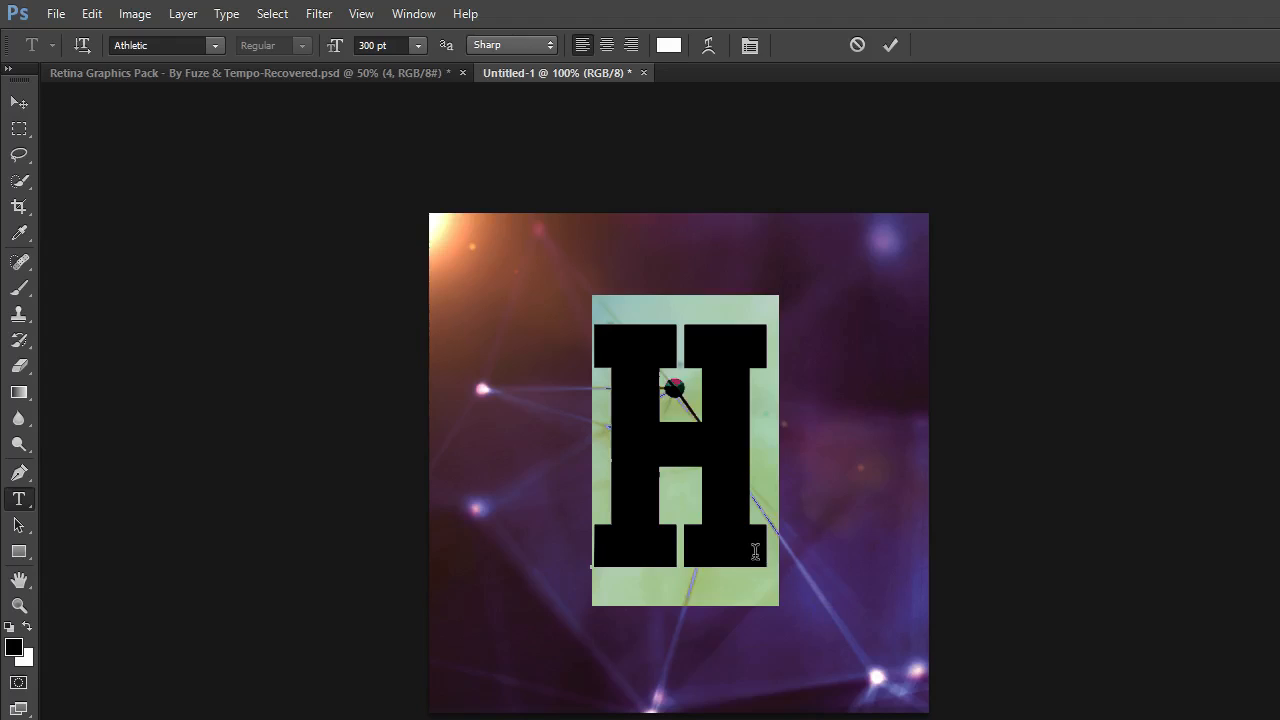
- Set the letter H in the Hong Kong Hust... Italic font and centre it on the canvas
left_click(746, 503)
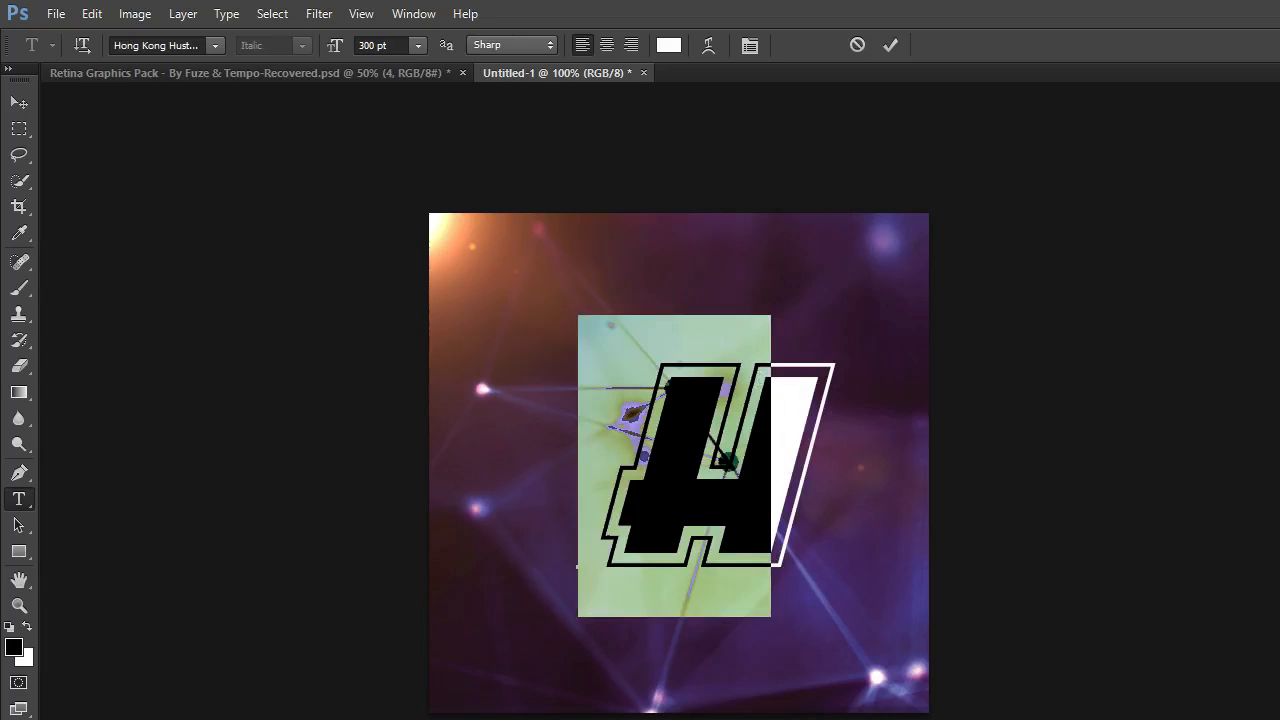
key("ctrl+Return")
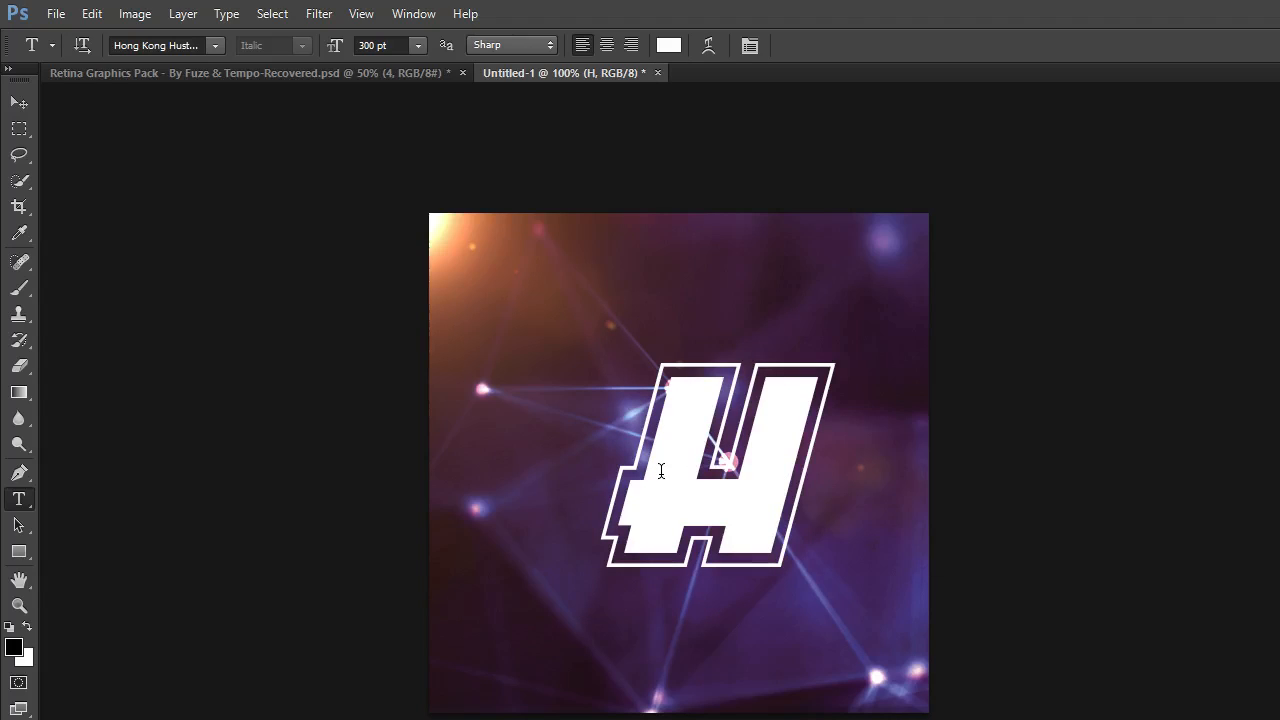
key("ctrl+a")
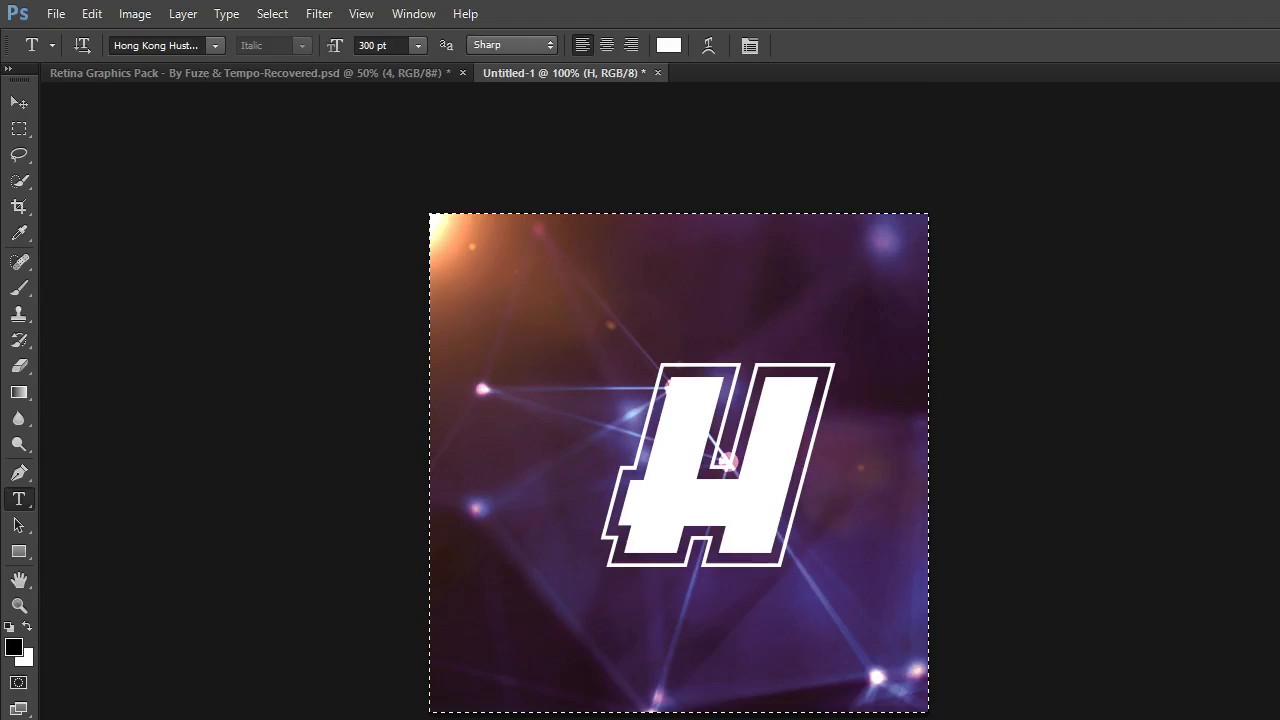
left_click(19, 102)
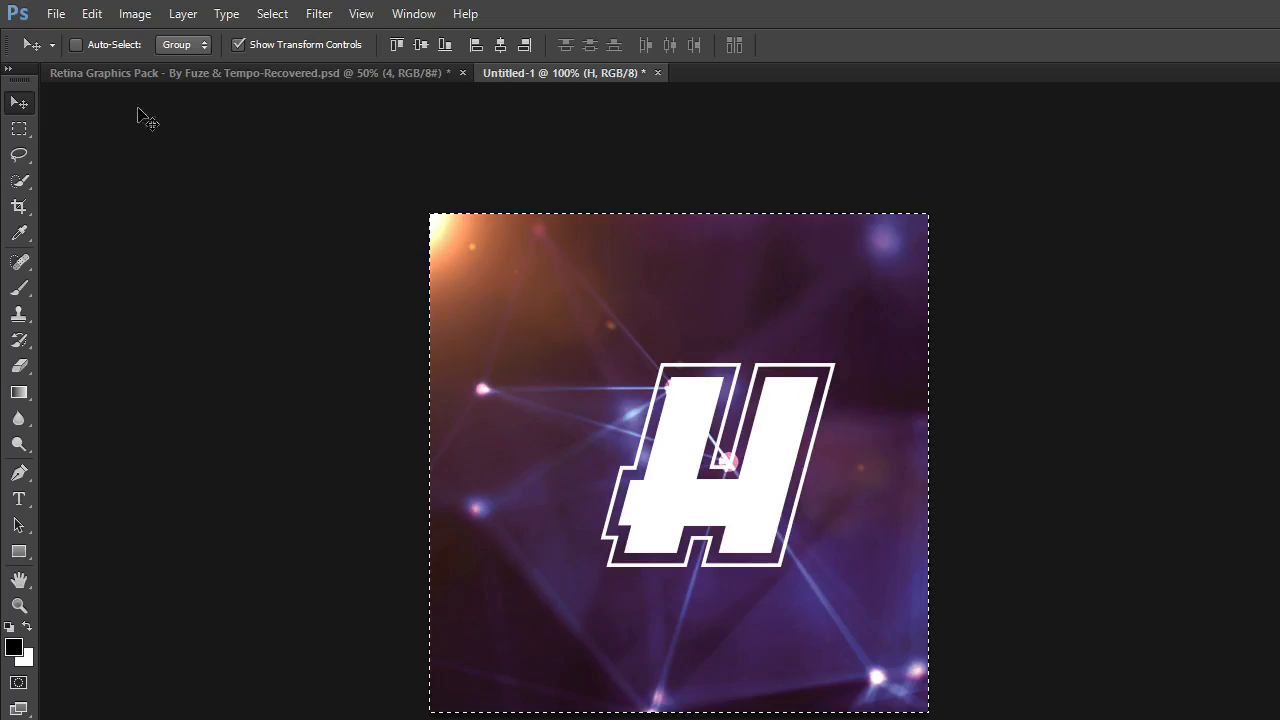
left_click(420, 44)
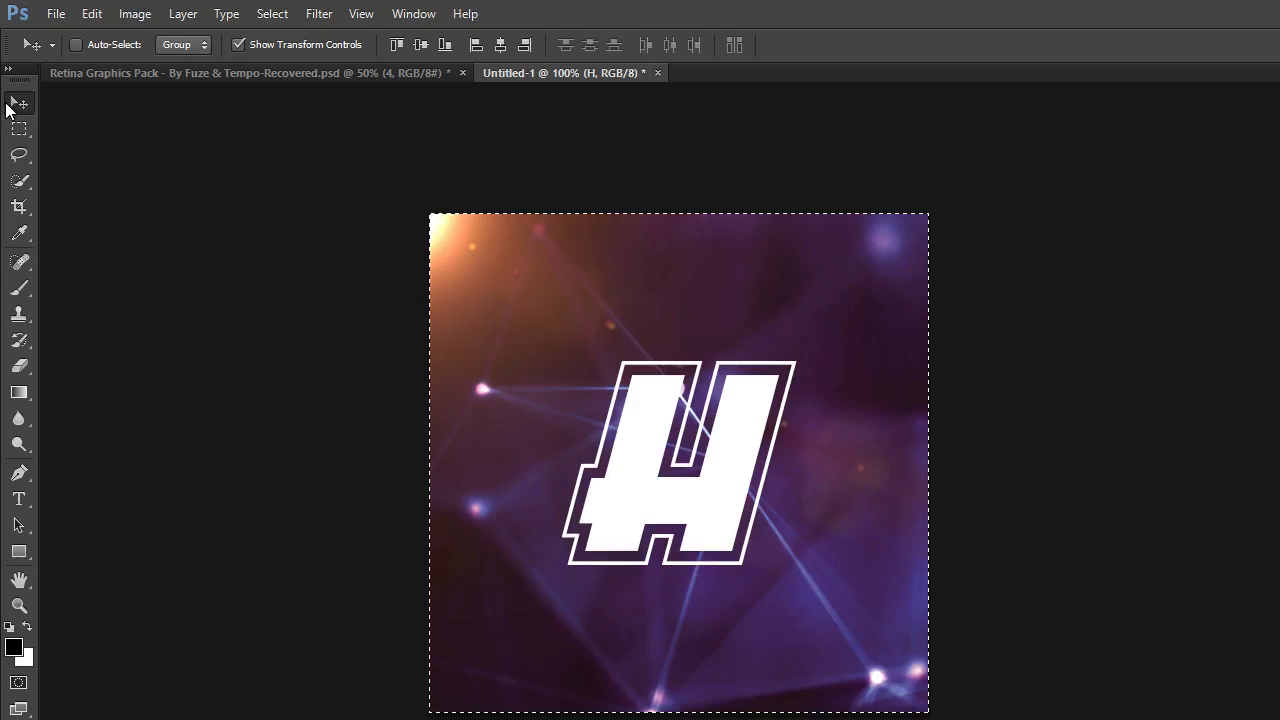
left_click(420, 46)
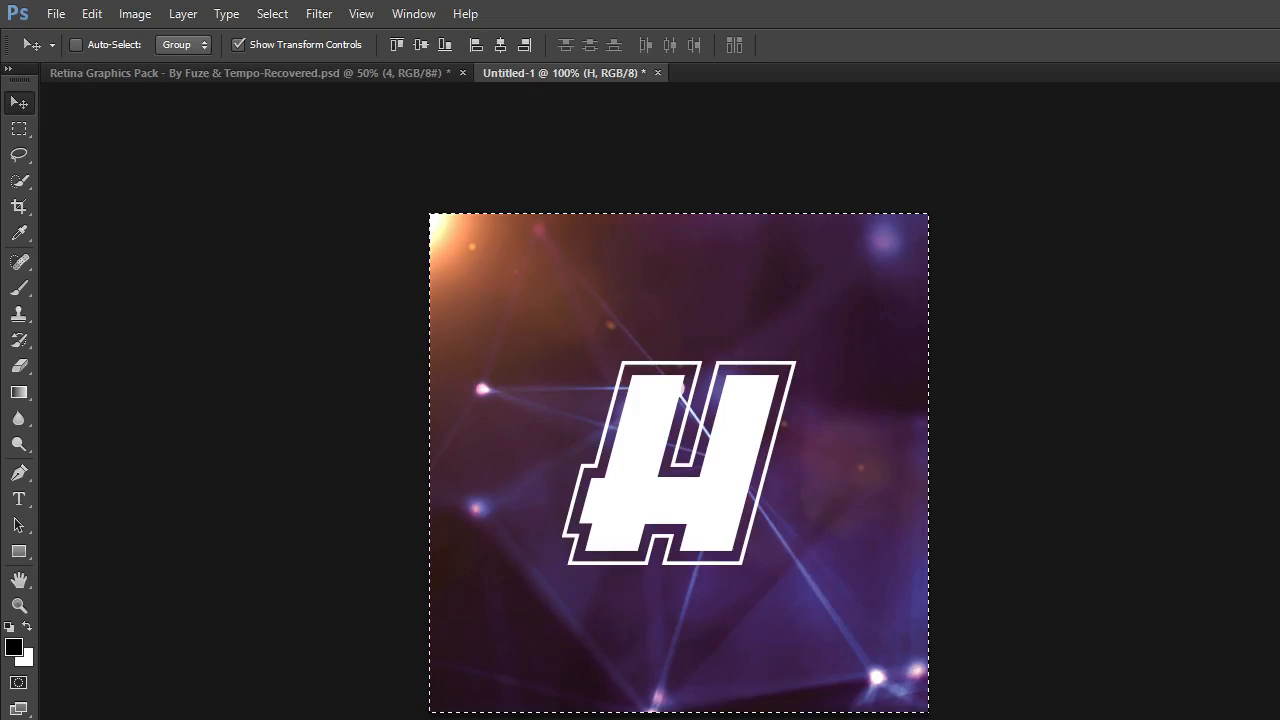
- Try a stroke and a drop shadow as layer effects on the letter H
left_click(1278, 600)
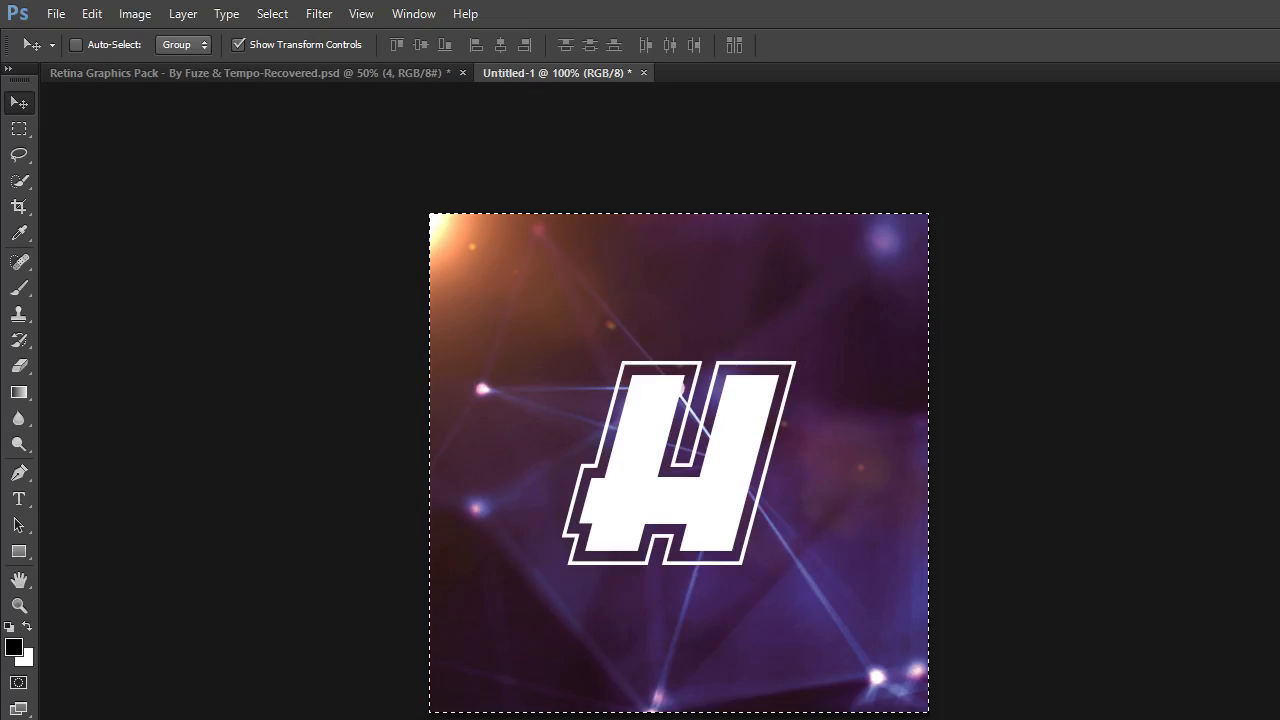
right_click(1270, 120)
left_click(1250, 131)
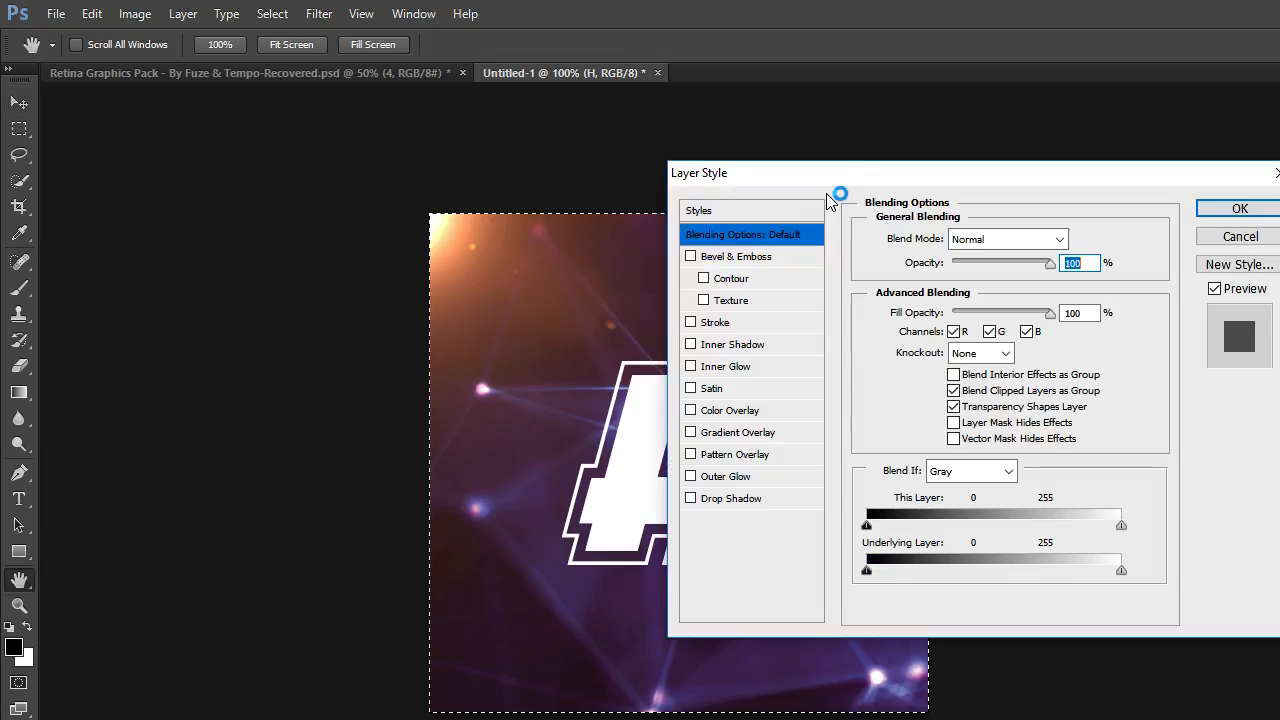
mouse_move(791, 172)
left_mouse_down()
mouse_move(949, 171)
mouse_move(1114, 109)
mouse_move(1045, 165)
mouse_move(1089, 163)
left_mouse_up()
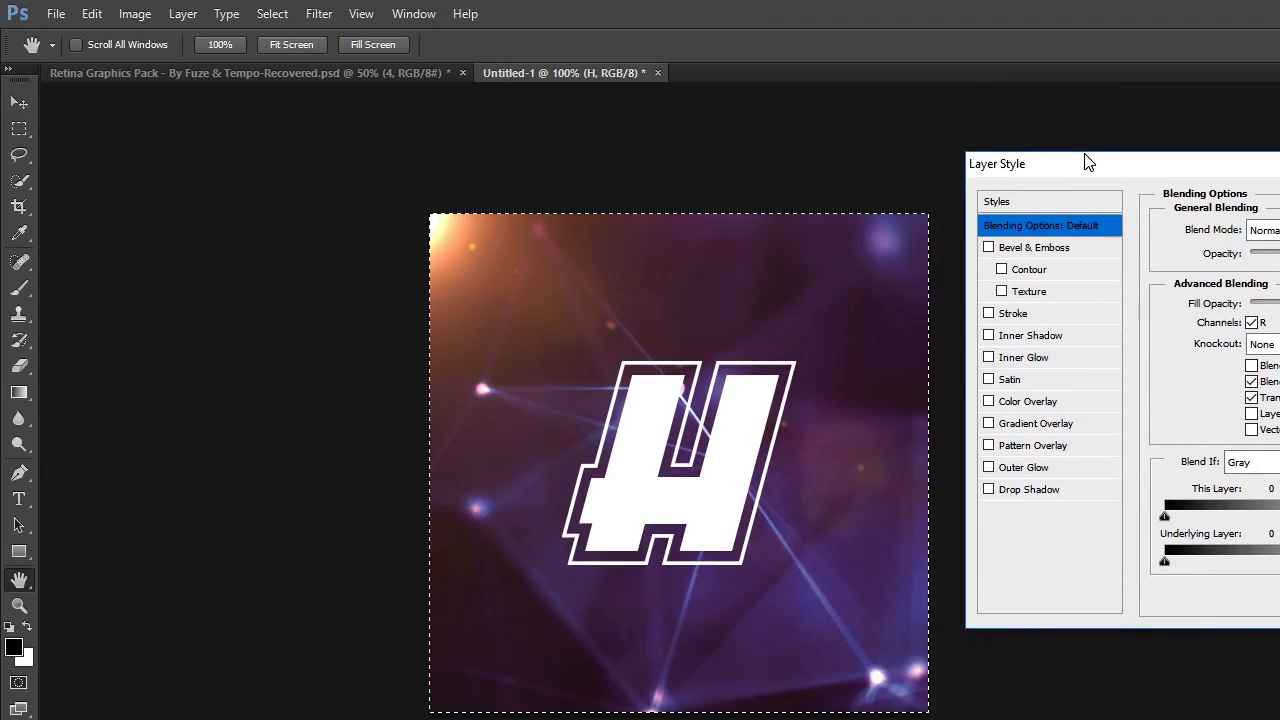
left_click(989, 313)
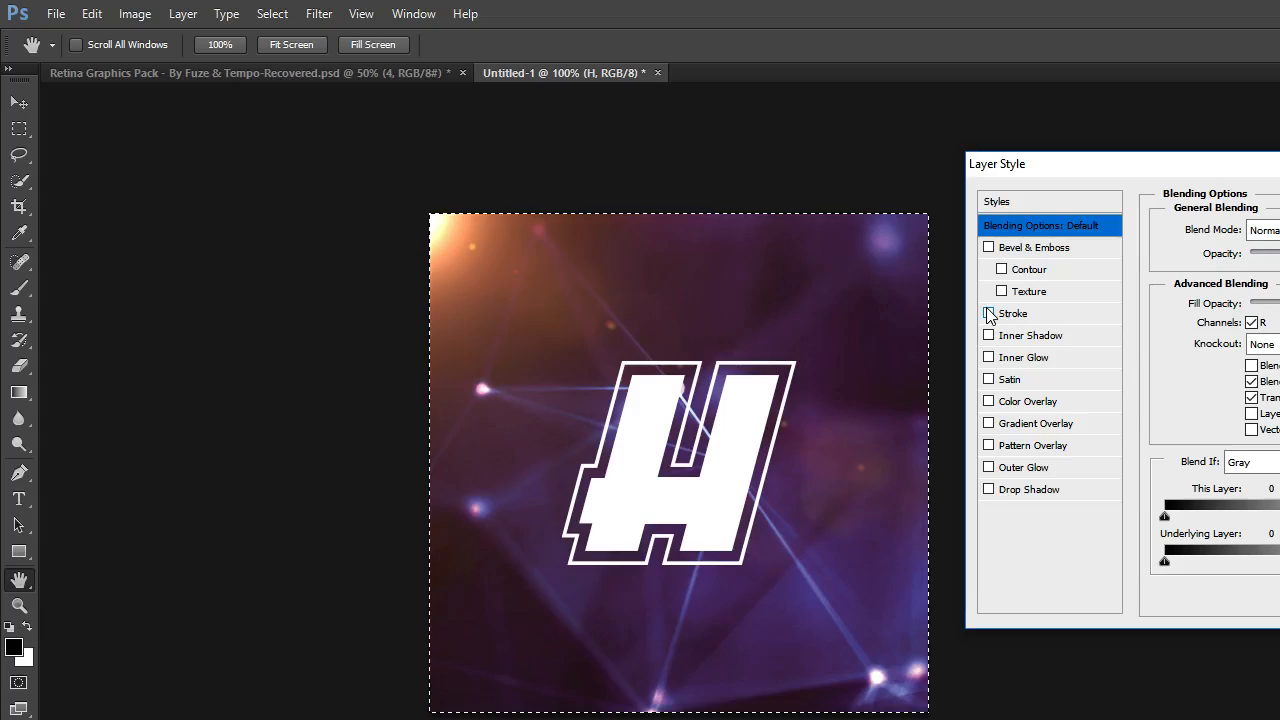
left_click(989, 313)
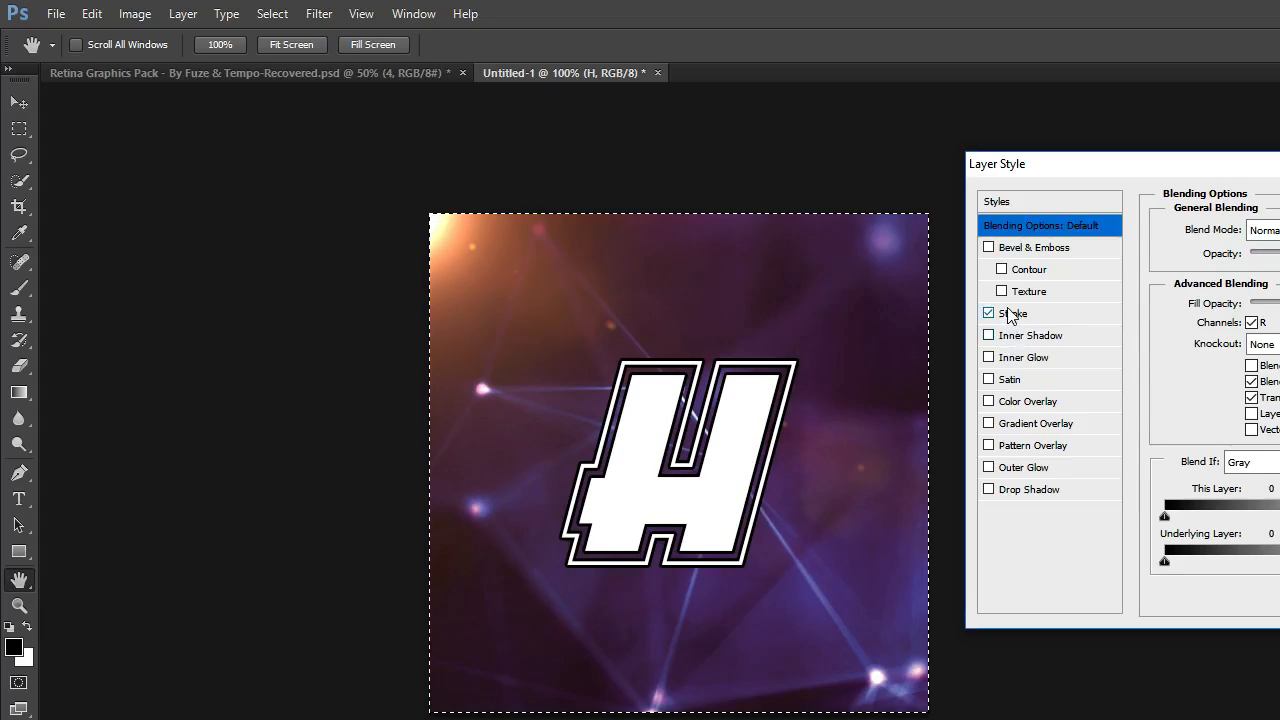
left_click(990, 380)
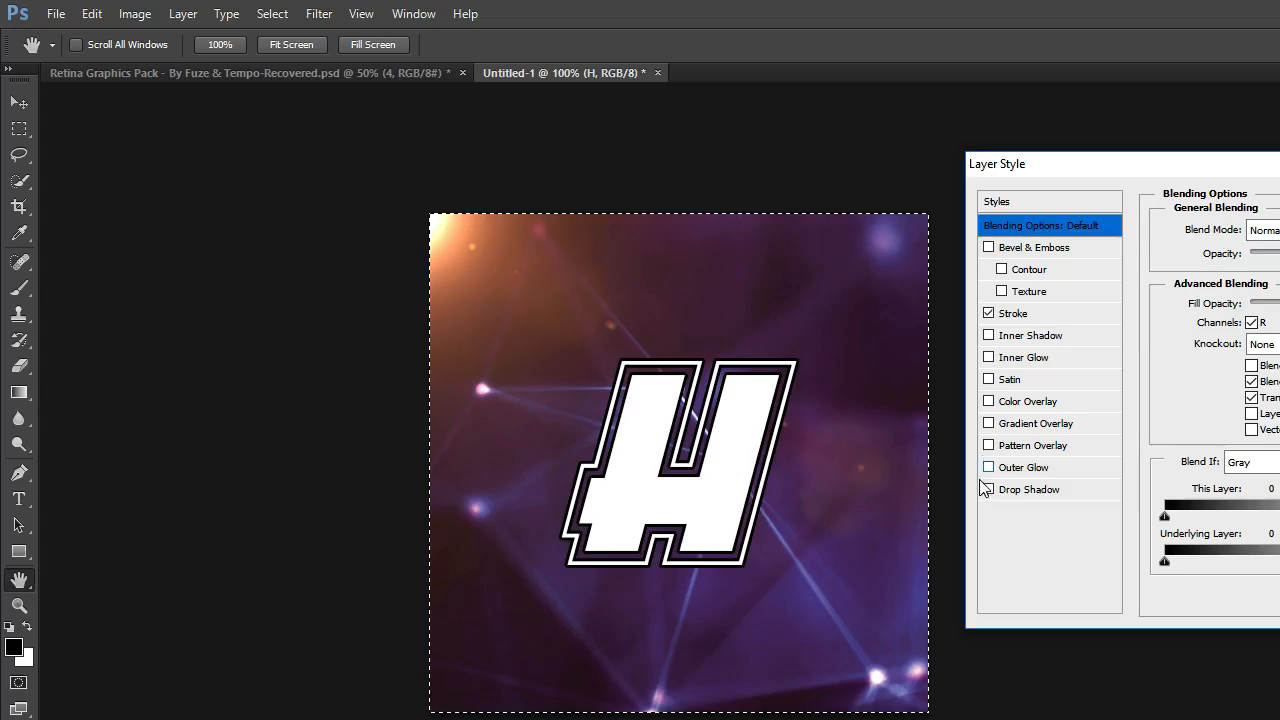
left_click(1030, 492)
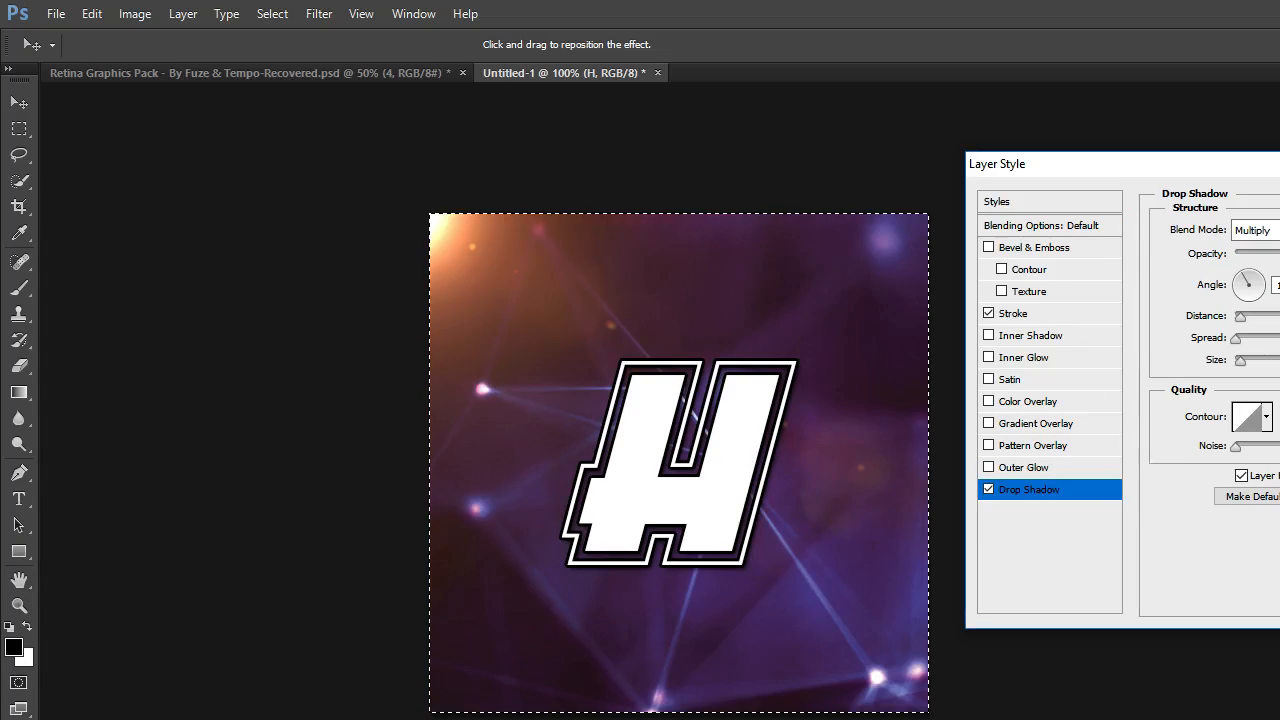
mouse_move(1240, 361)
left_mouse_down()
mouse_move(1259, 366)
mouse_move(1238, 365)
mouse_move(1252, 365)
mouse_move(1253, 342)
mouse_move(1258, 370)
mouse_move(1248, 341)
mouse_move(1236, 360)
left_mouse_up()
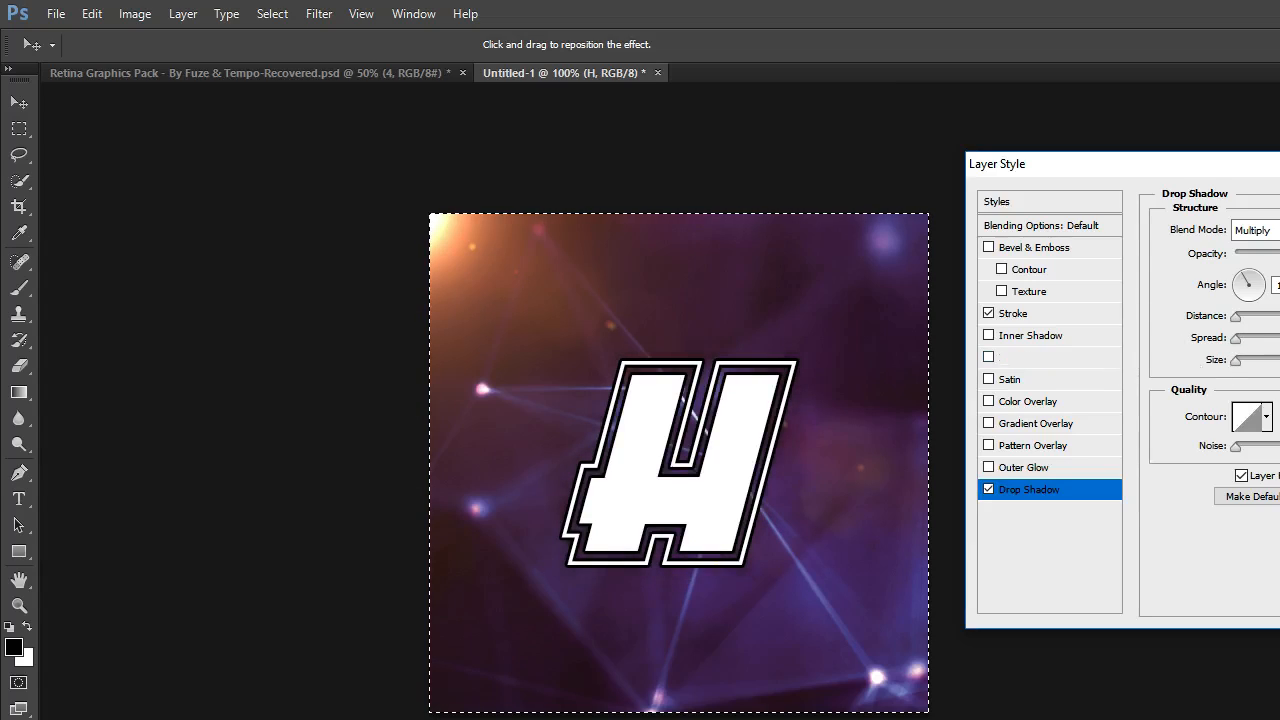
key("Escape")
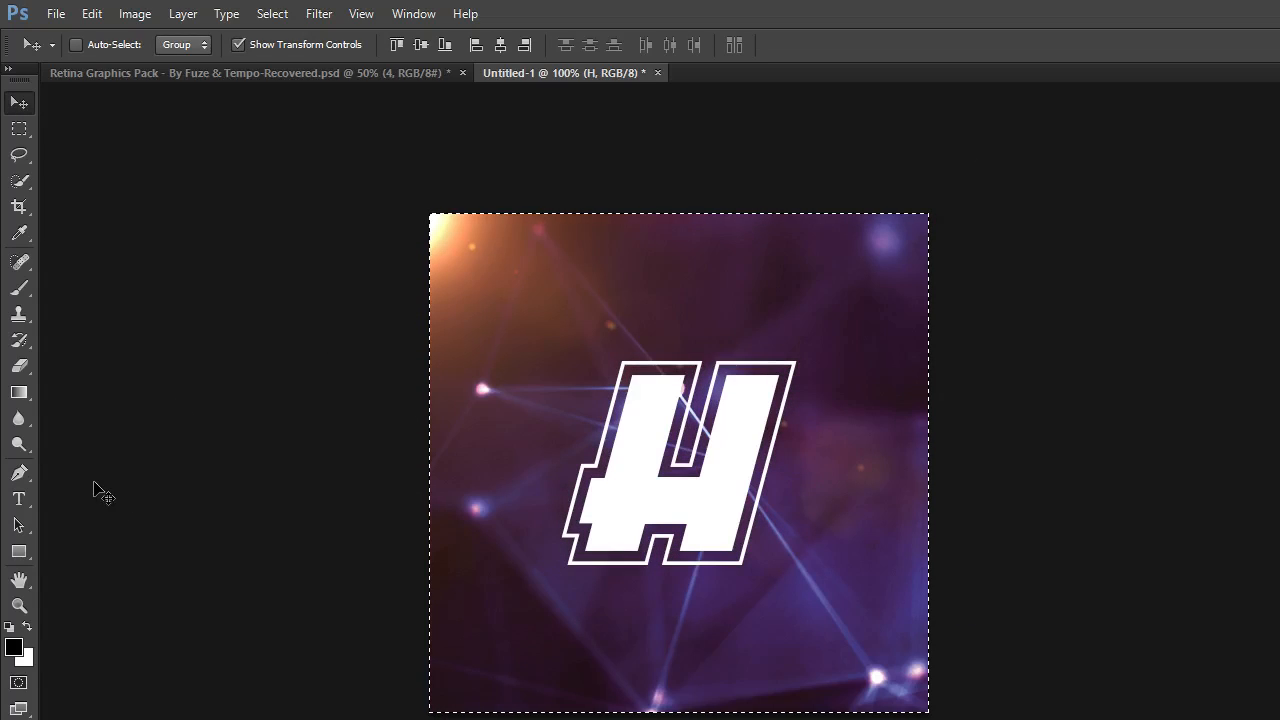
- Pick the soft round 13 px brush with 0% hardness and rasterize the letter H's layer for painting
left_click(20, 288)
left_click(97, 46)
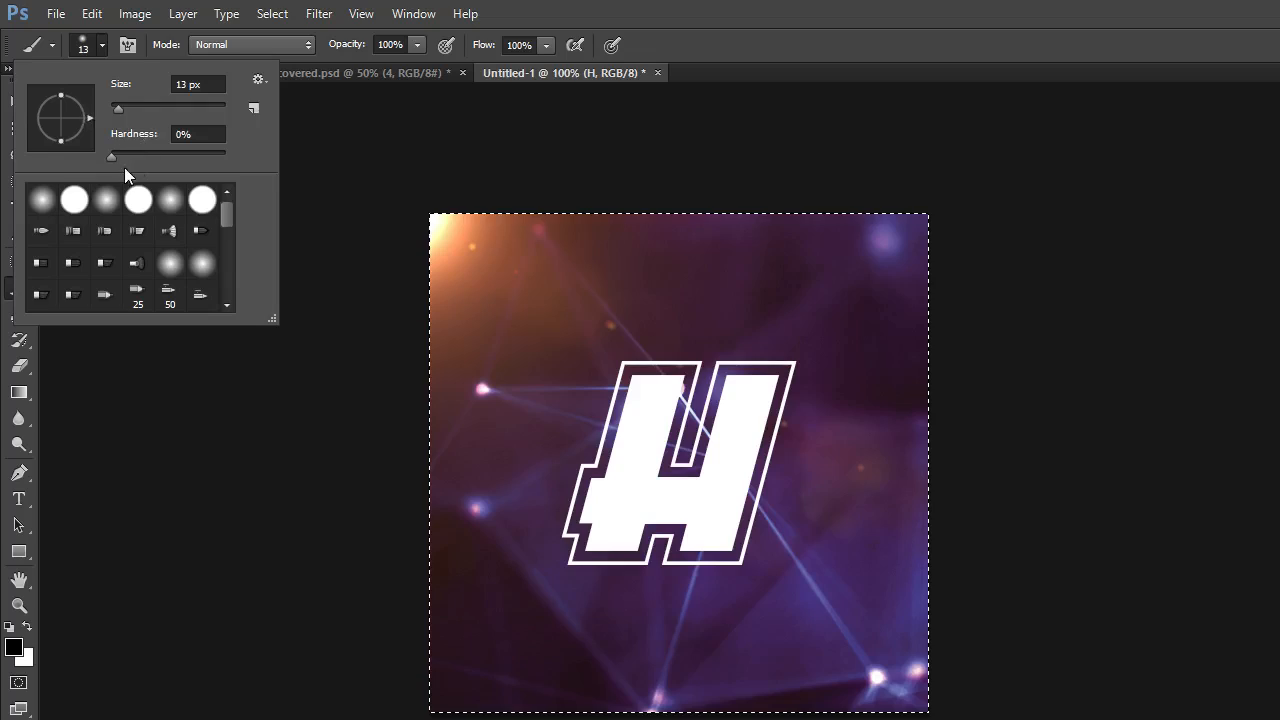
left_click(74, 200)
left_click(42, 200)
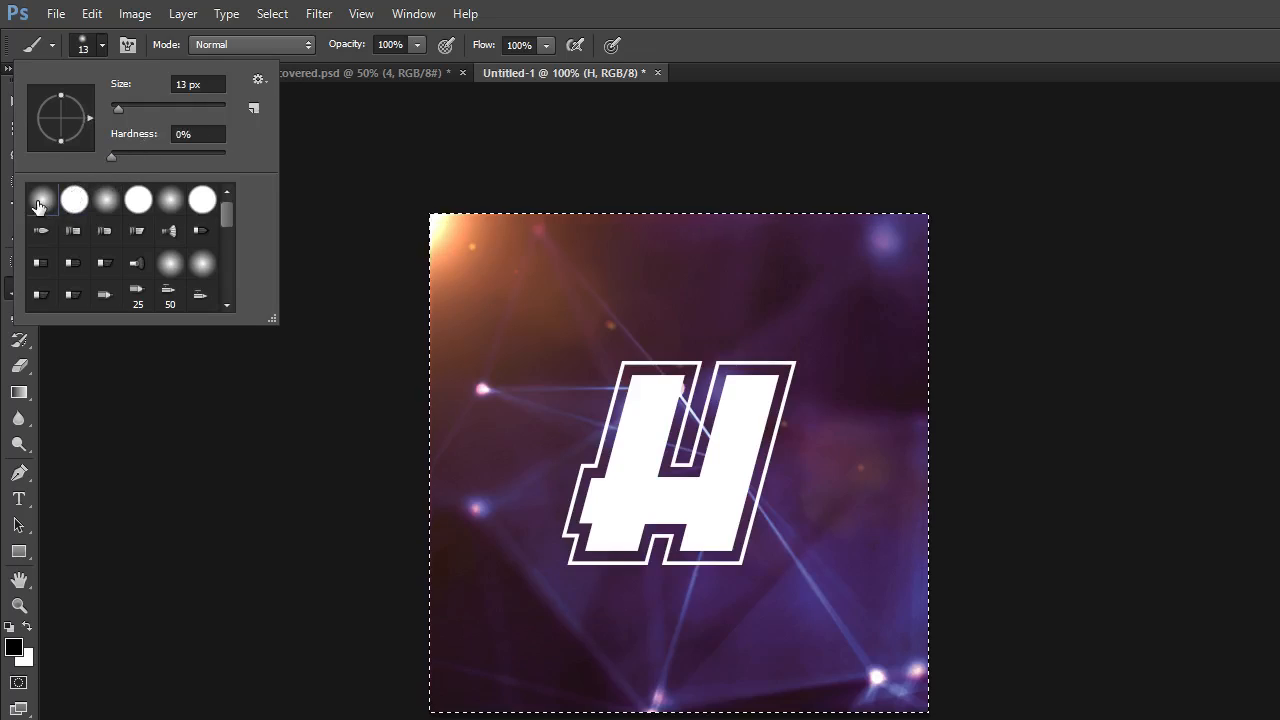
left_click(346, 138)
left_click(765, 347)
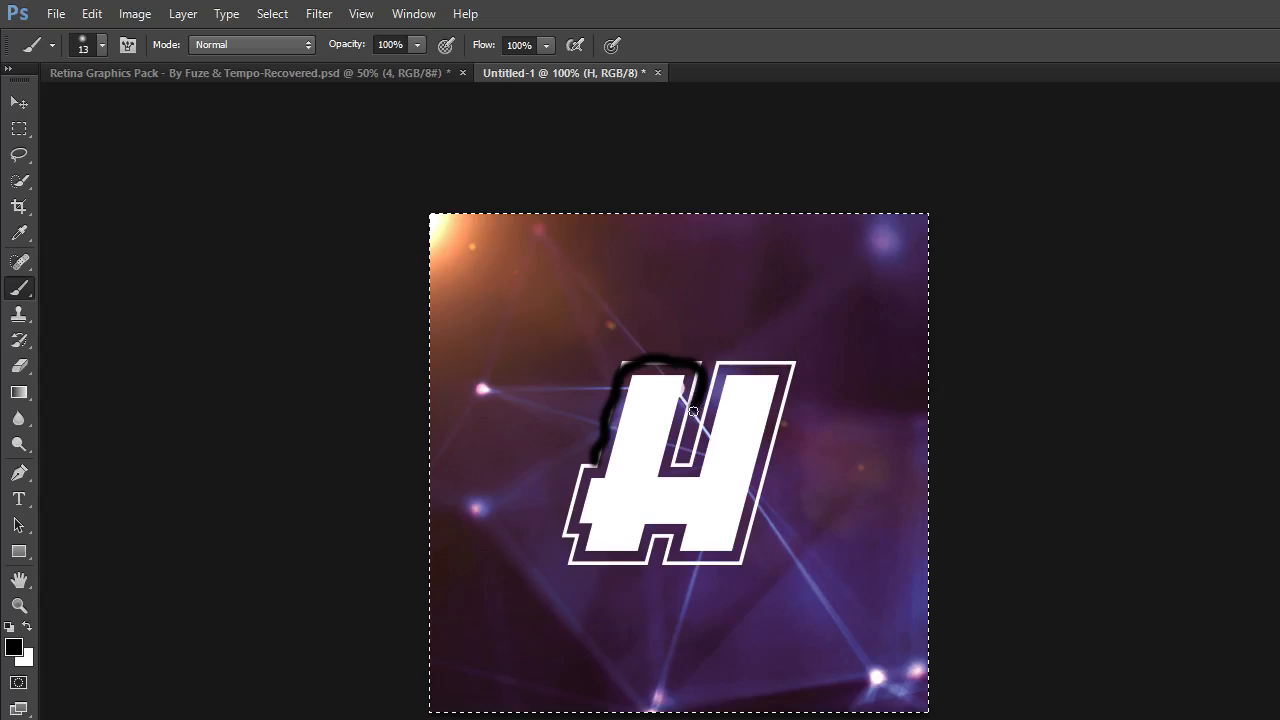
- Try painting a black brush outline around the letter H, and revert to the Rasterize Layer history state
mouse_move(702, 423)
left_mouse_down()
mouse_move(732, 358)
mouse_move(793, 369)
mouse_move(803, 446)
mouse_move(774, 520)
mouse_move(727, 572)
left_mouse_up()
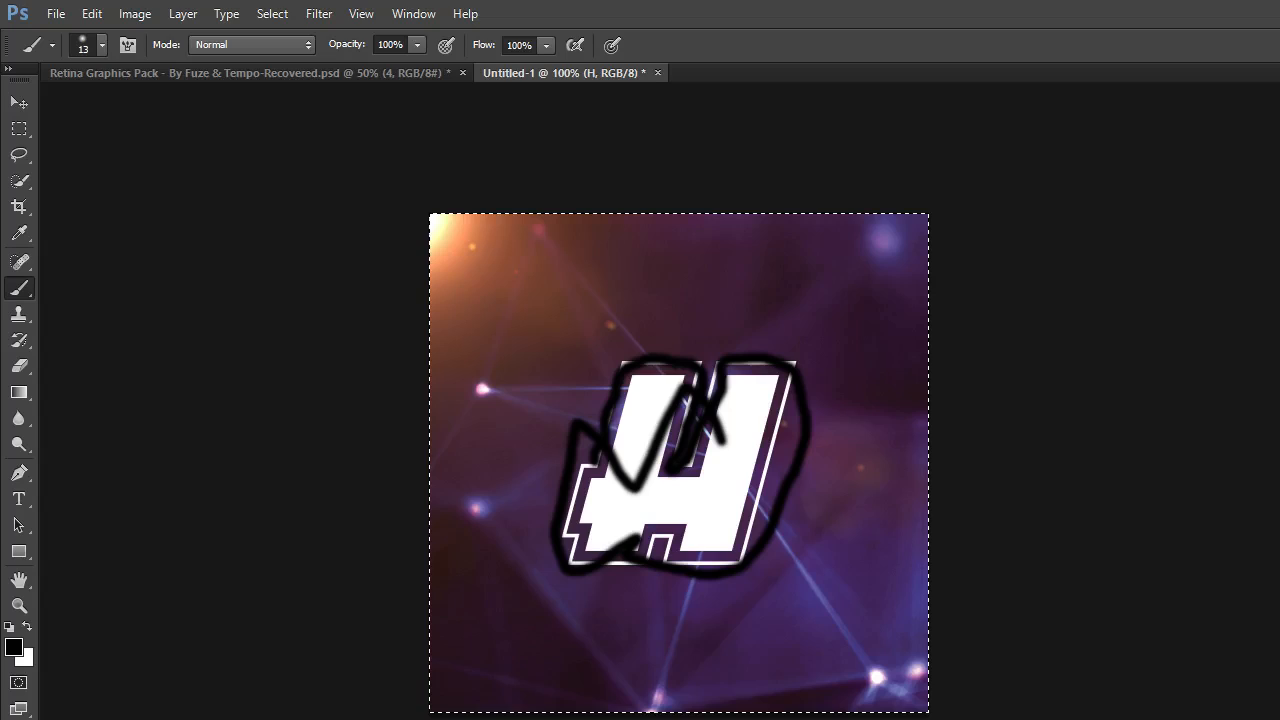
left_click(1191, 129)
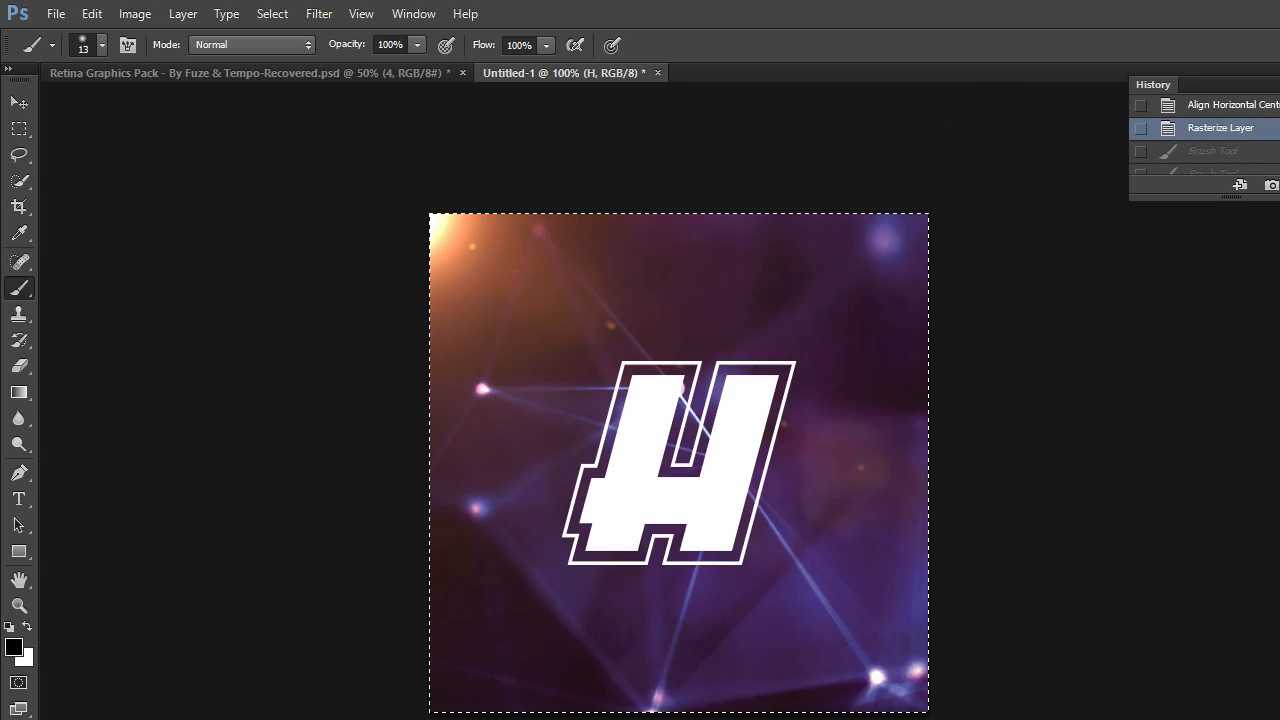
- Give the letter H a Multiply drop shadow with zero distance and a slightly raised spread and size
right_click(1279, 480)
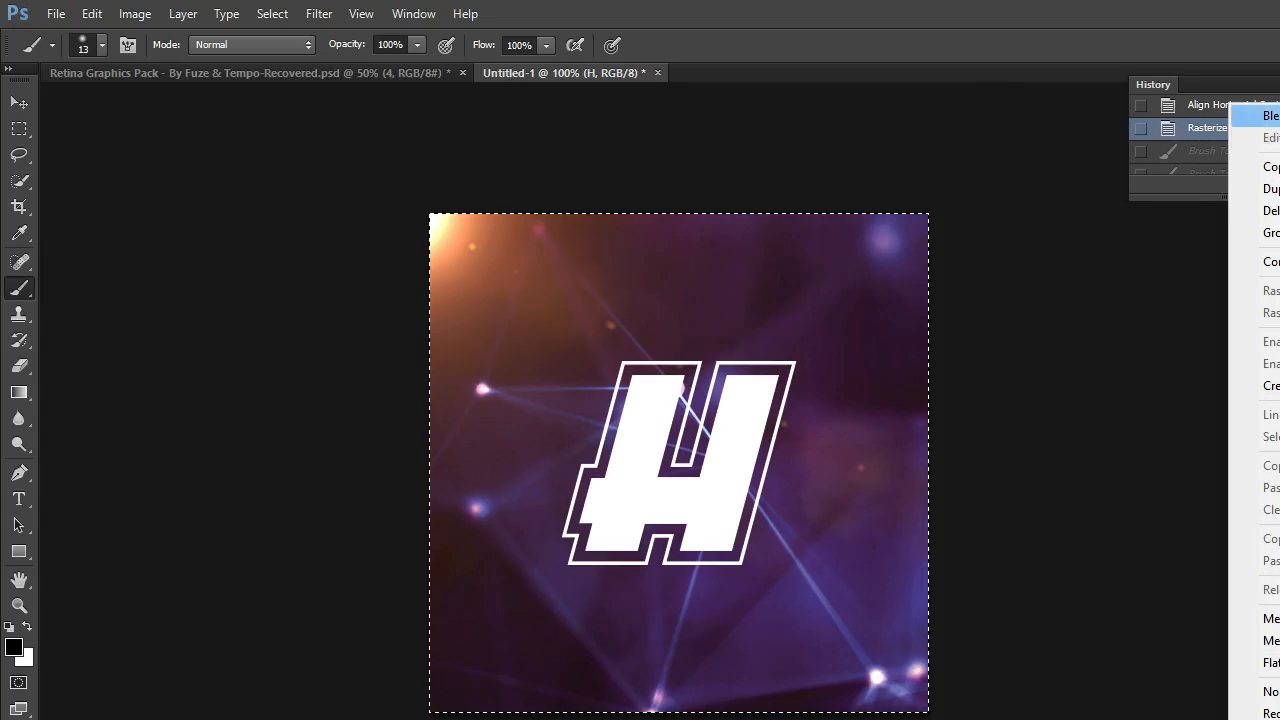
left_click(1257, 119)
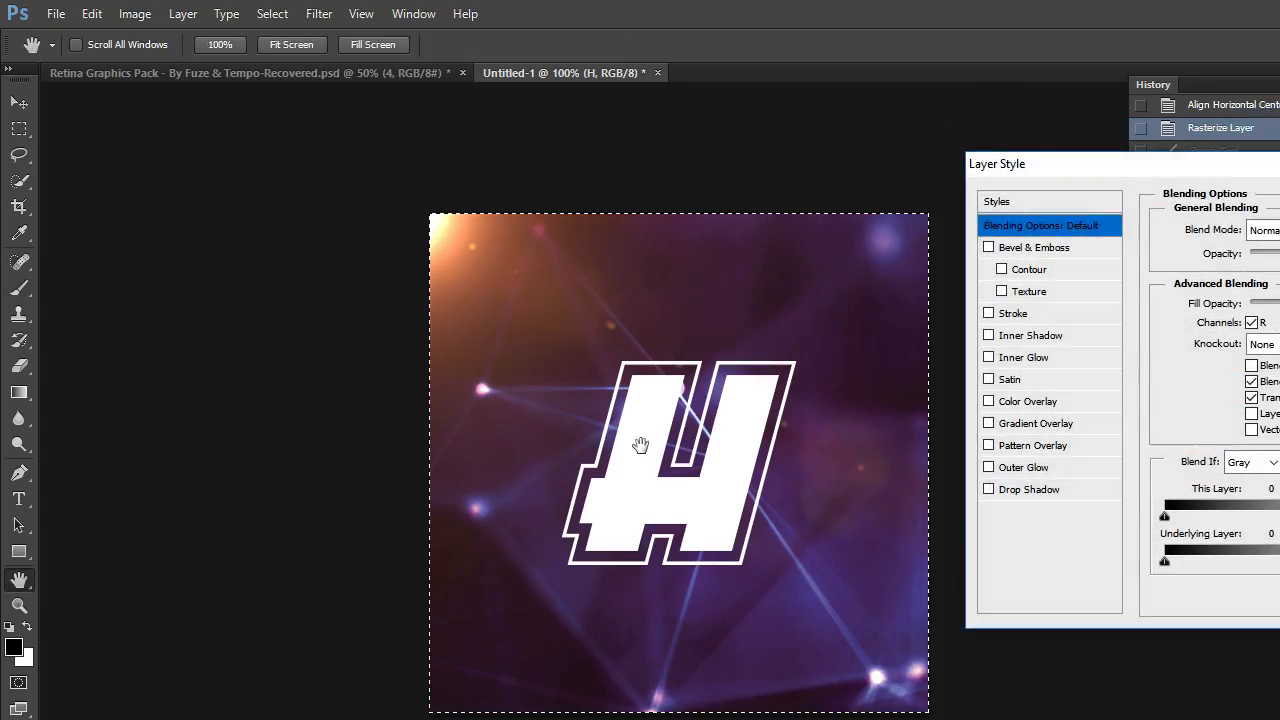
left_click(1024, 489)
left_click_drag(1250, 322, 1246, 322)
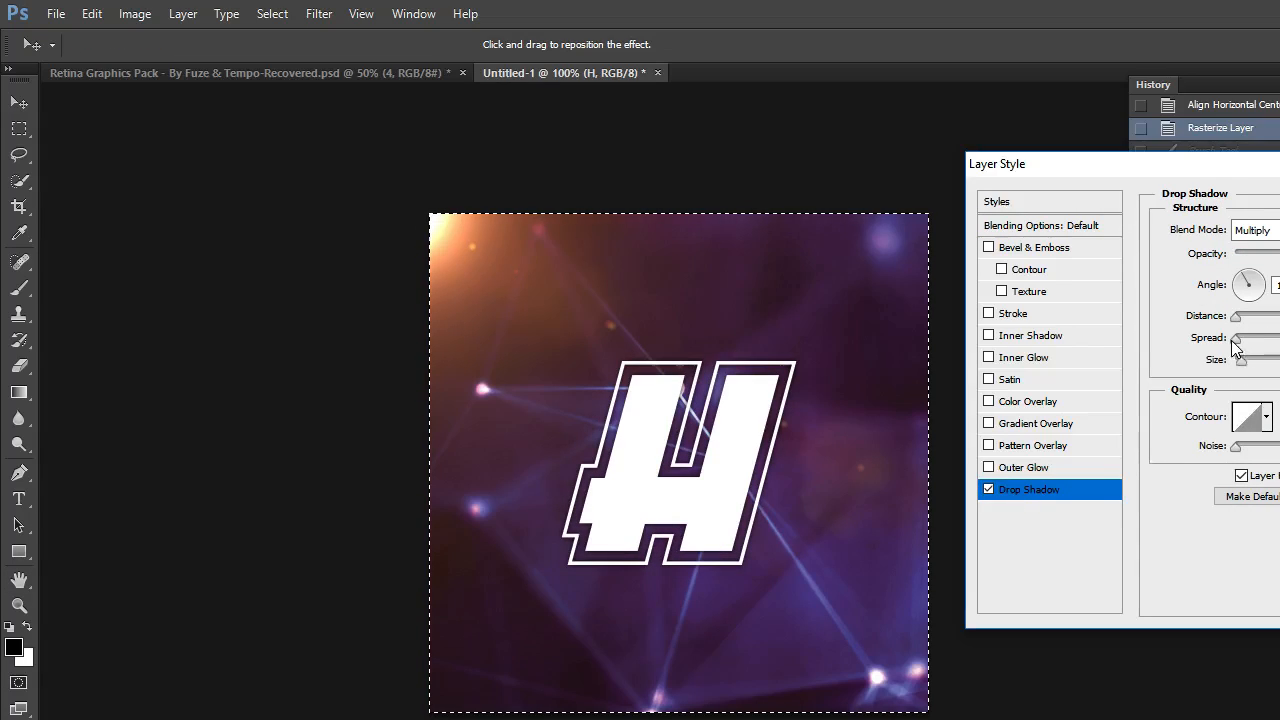
left_click_drag(1237, 338, 1247, 338)
left_click_drag(1253, 372, 1250, 372)
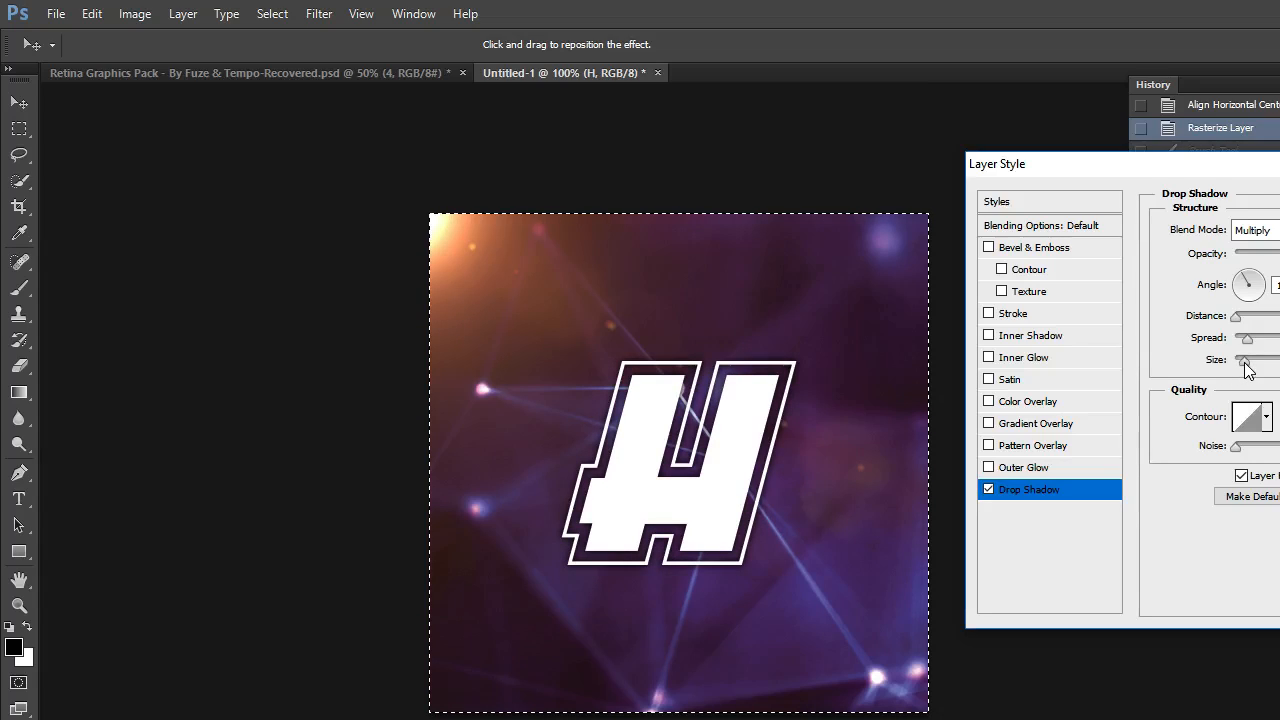
- Enable a gradient overlay on the letter H and open its gradient for editing
left_click_drag(1018, 169, 988, 187)
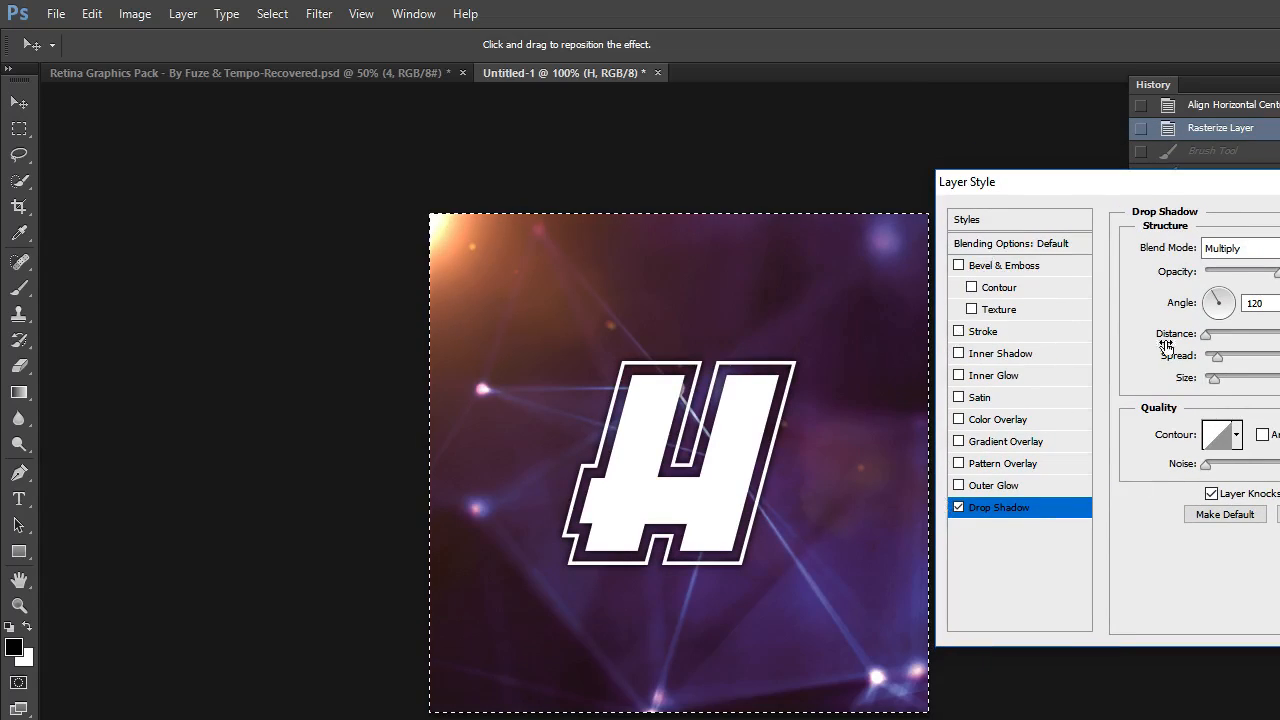
left_click(959, 441)
left_click(985, 441)
left_click(1270, 295)
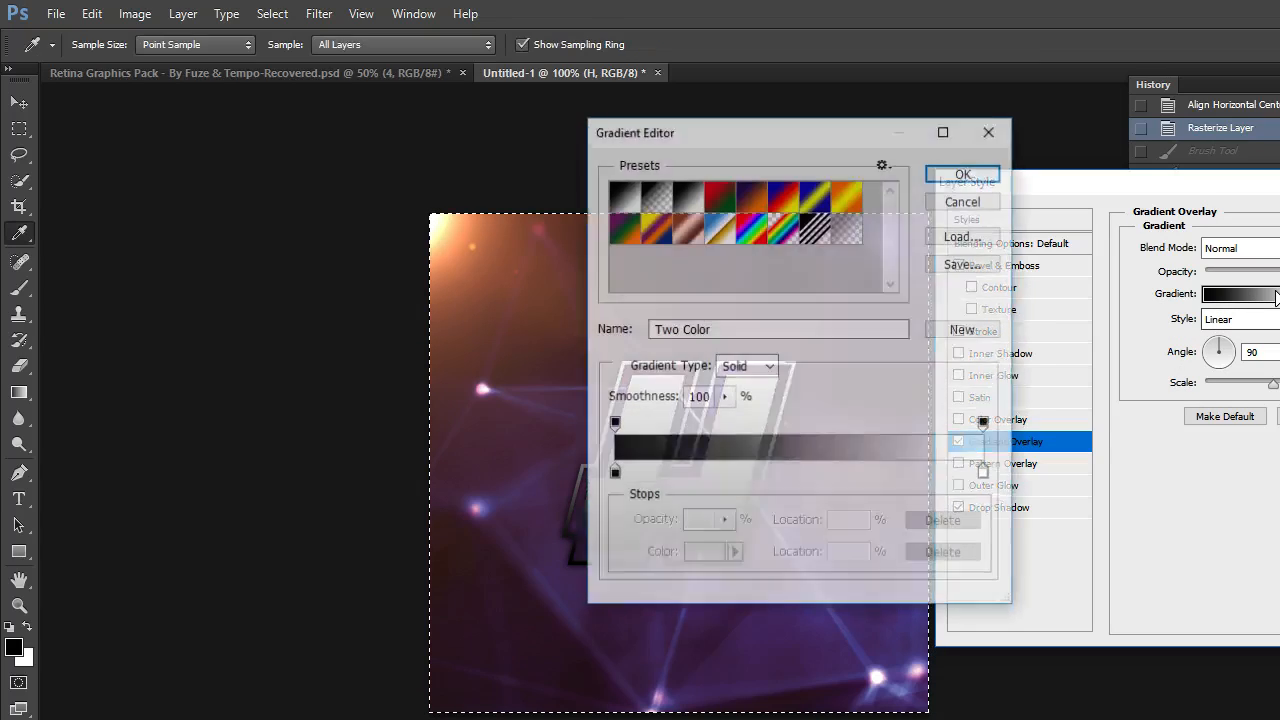
- Try several gradient presets on the letter H, ending on Black, White
left_click_drag(807, 139, 1150, 278)
left_click(1086, 338)
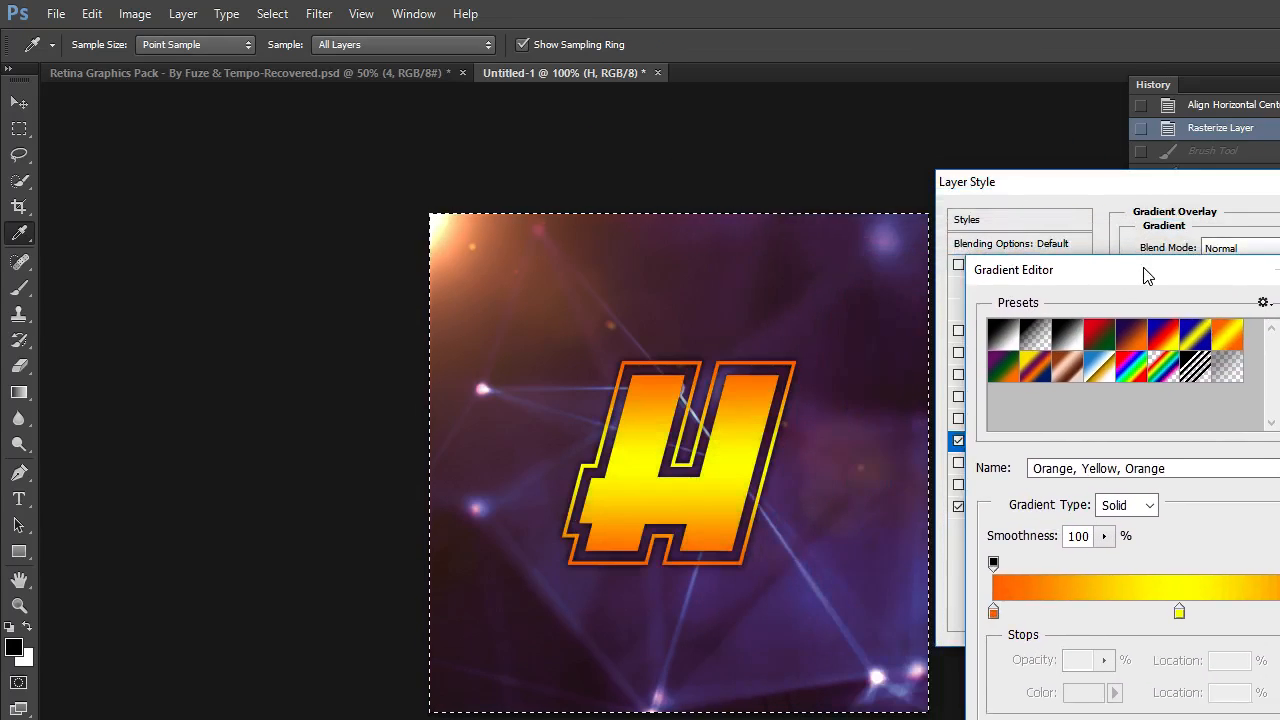
left_click(1095, 372)
left_click(1038, 366)
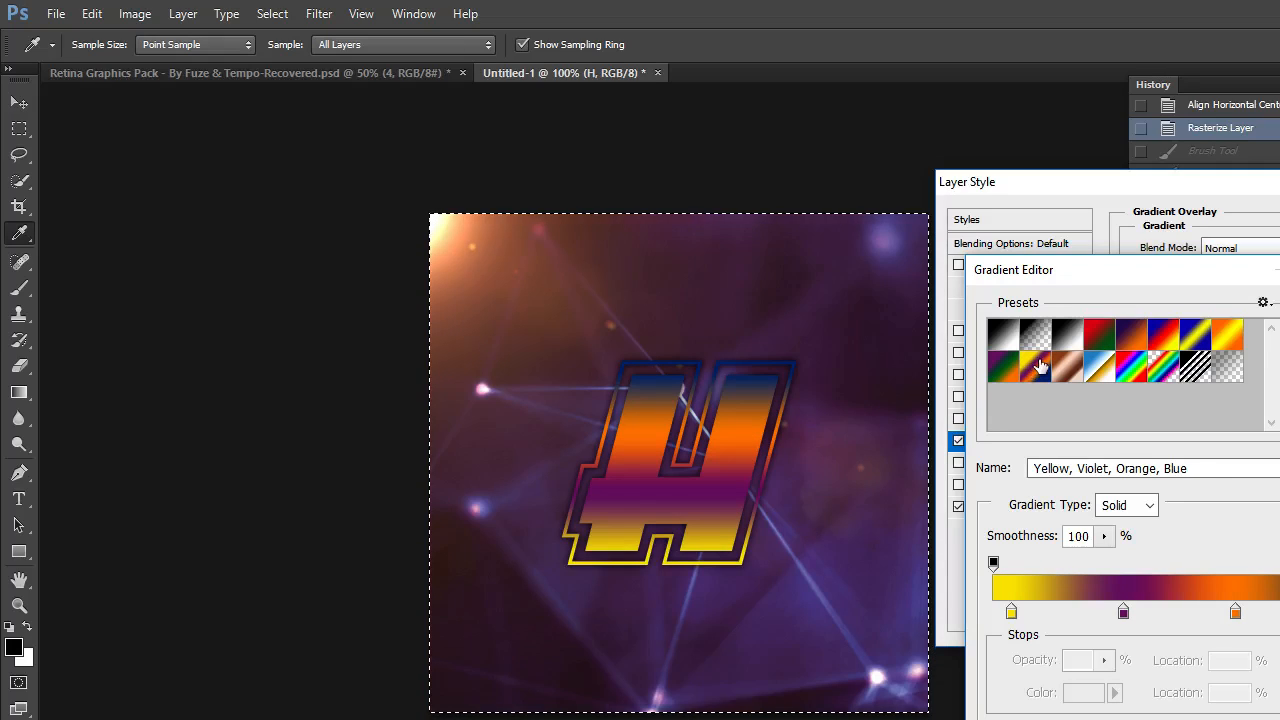
left_click(1058, 376)
left_click(999, 374)
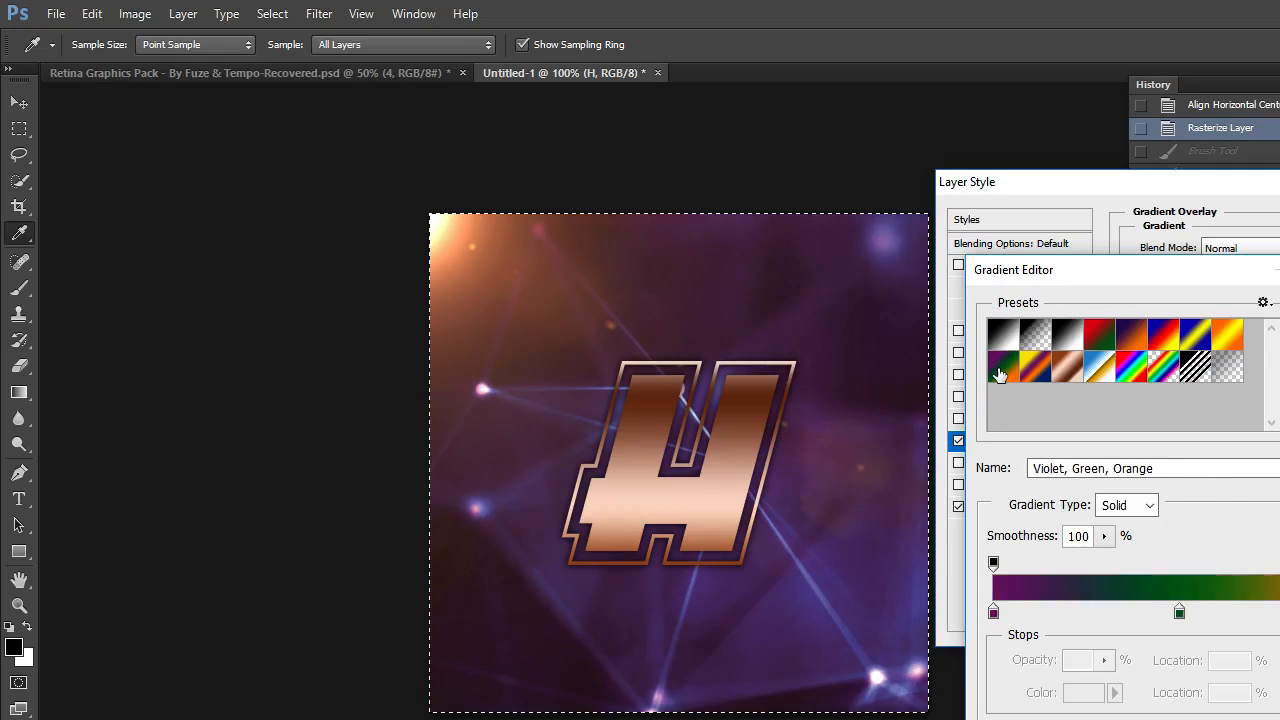
left_click(1195, 335)
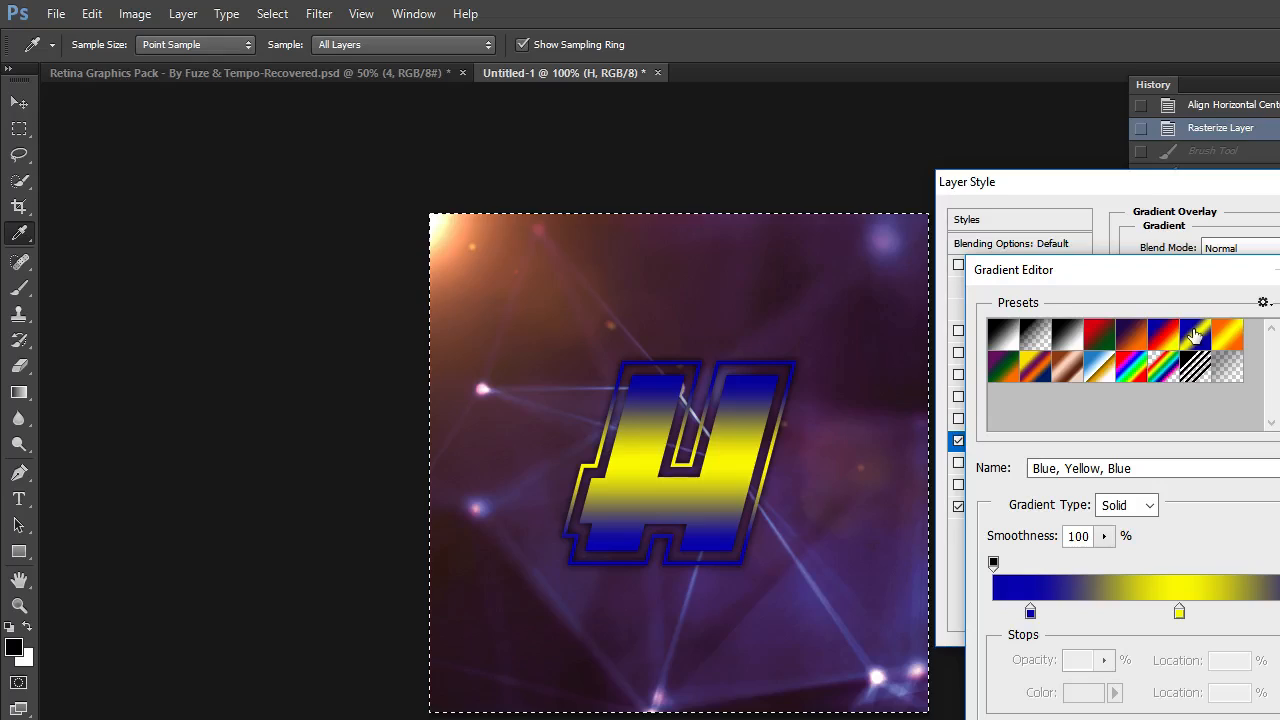
left_click(1135, 338)
left_click(1071, 338)
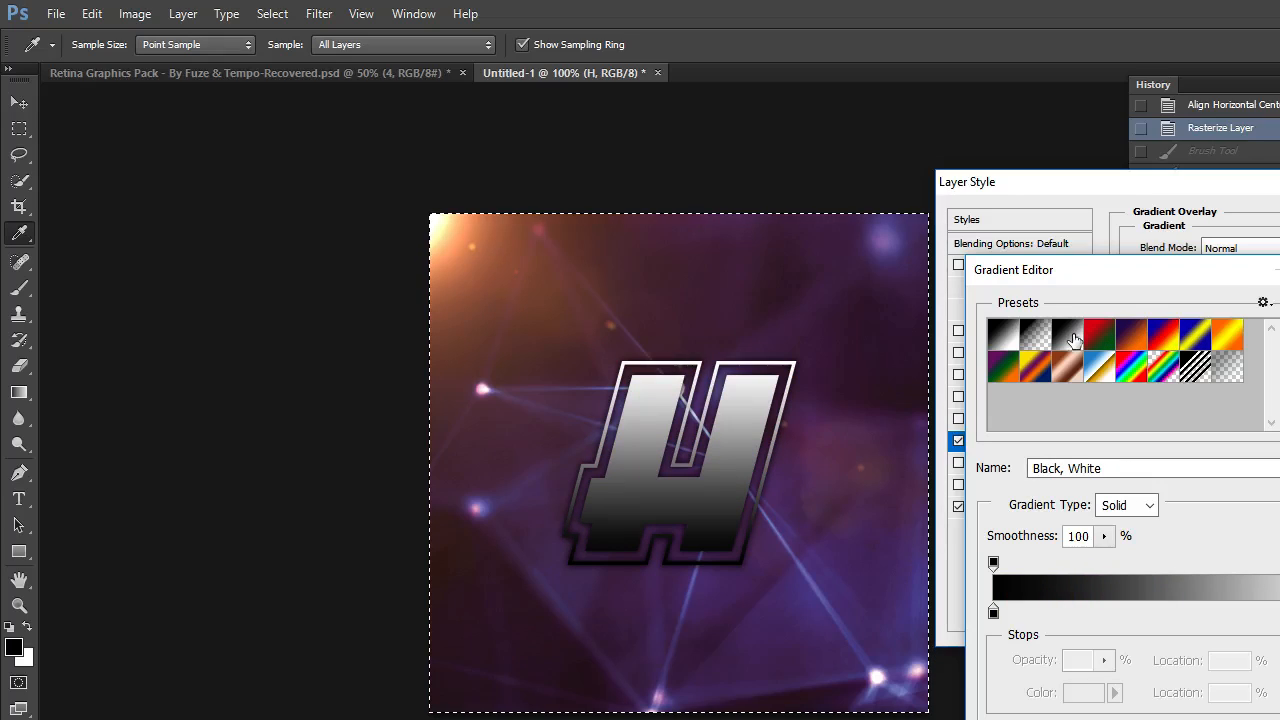
left_click(1097, 338)
left_click(1061, 331)
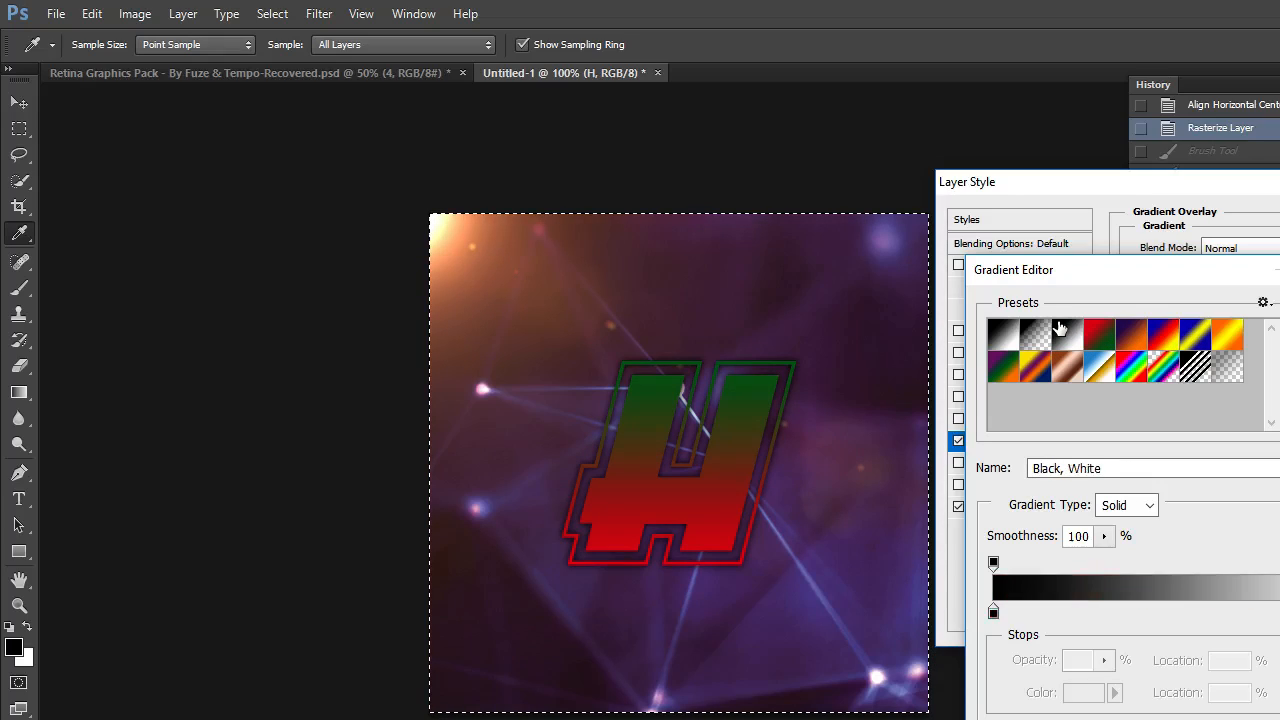
- Set the gradient's starting colour stop to light purple c26bff
left_click(994, 610)
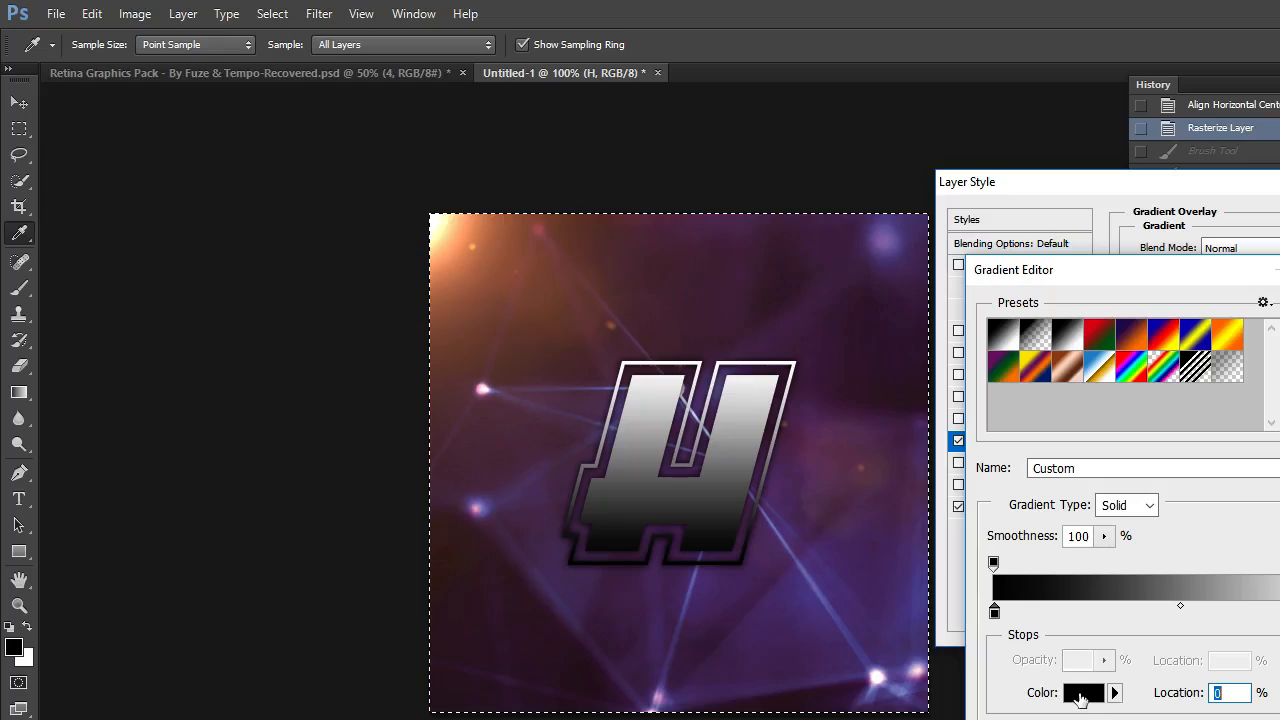
left_click(1080, 692)
left_click(1084, 350)
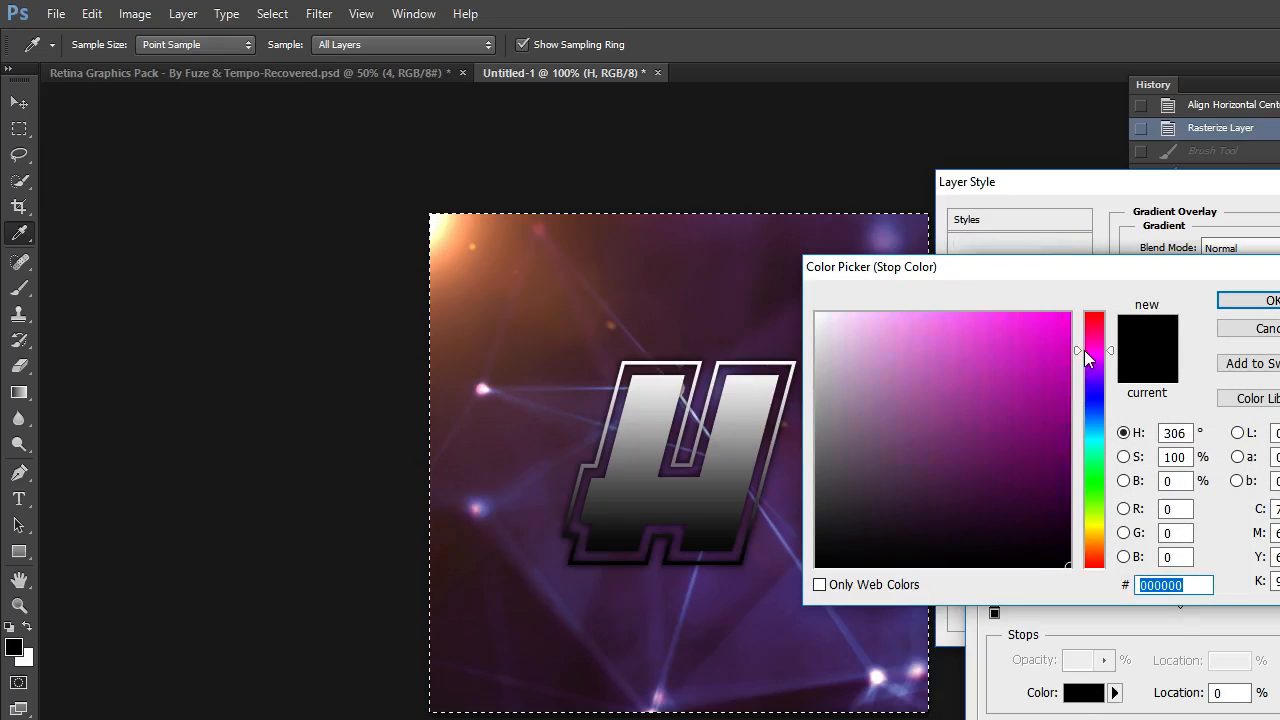
left_click_drag(1084, 350, 1092, 380)
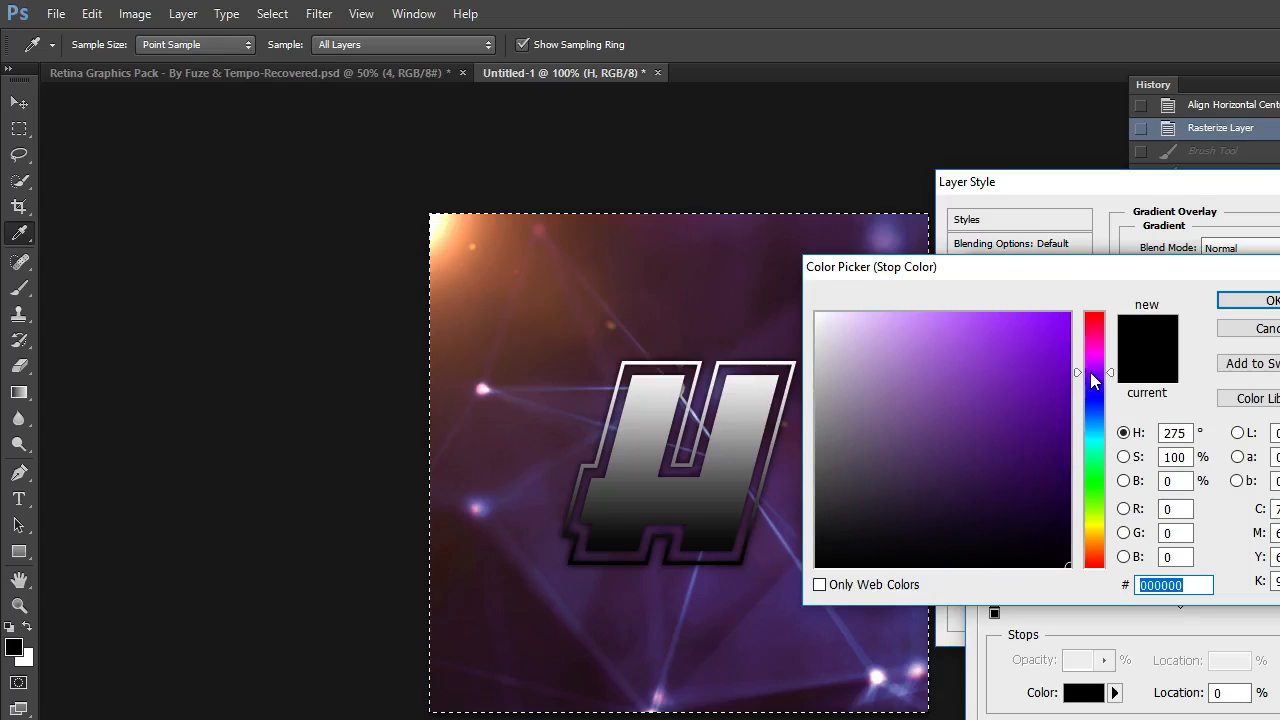
left_click_drag(1040, 315, 963, 290)
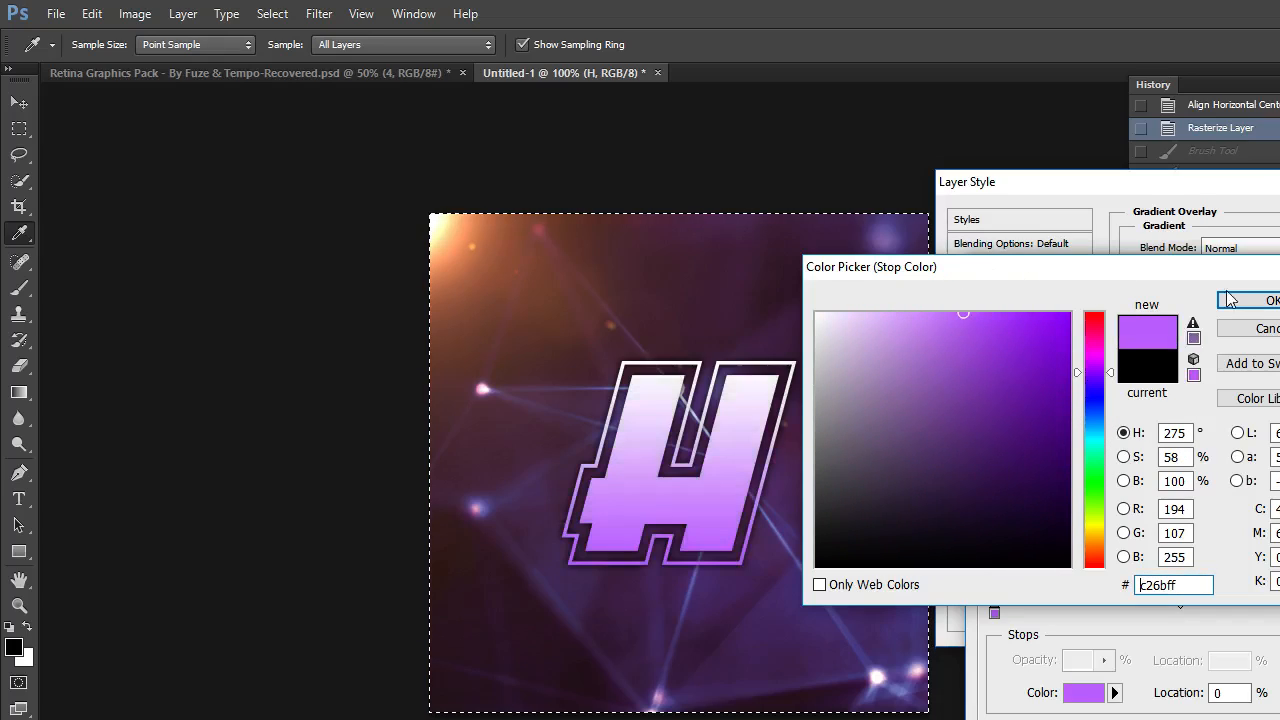
left_click_drag(1156, 267, 1256, 316)
key("Return")
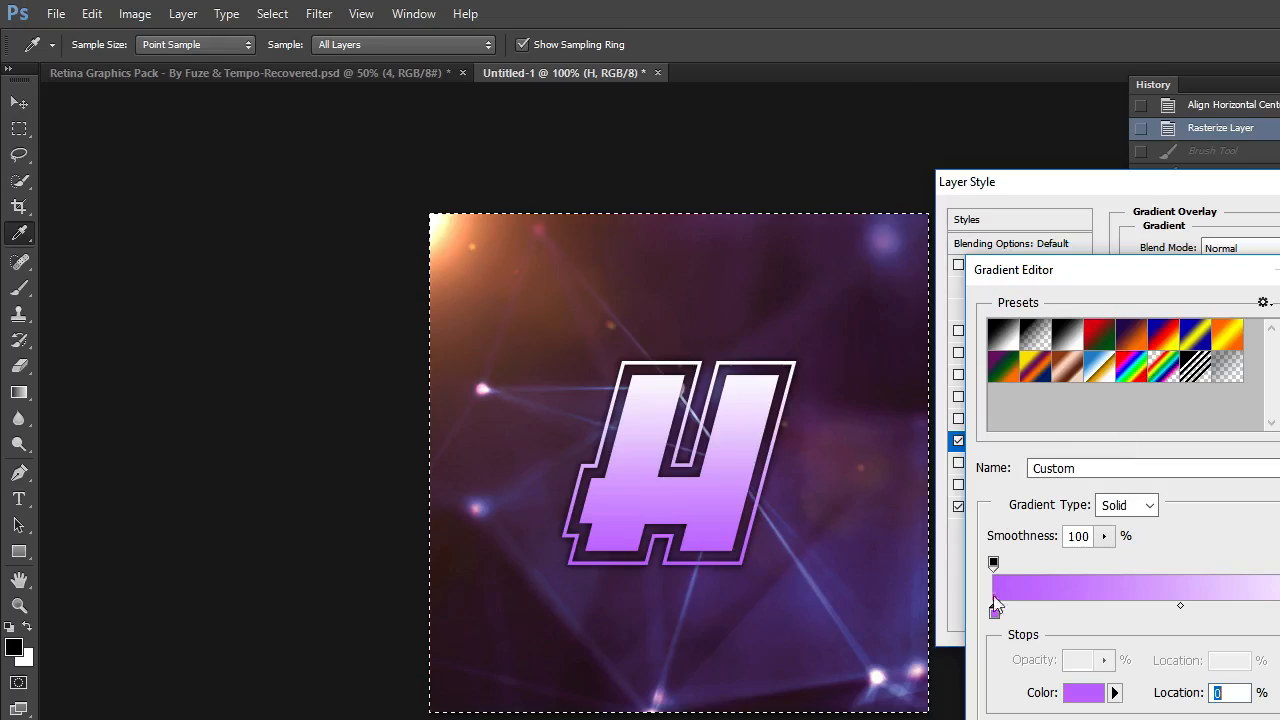
- Set the gradient's end colour stop at 100% to purple ba25ff and accept the gradient
left_click(1080, 692)
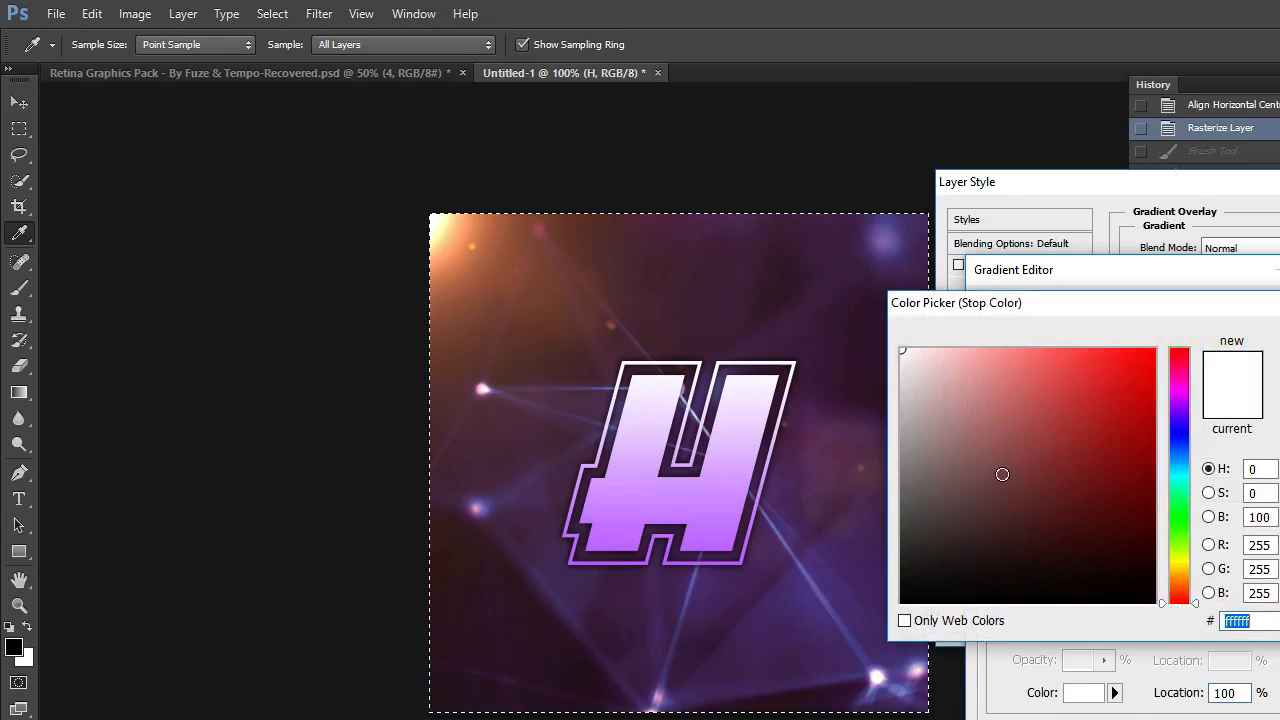
left_click_drag(1176, 600, 1174, 404)
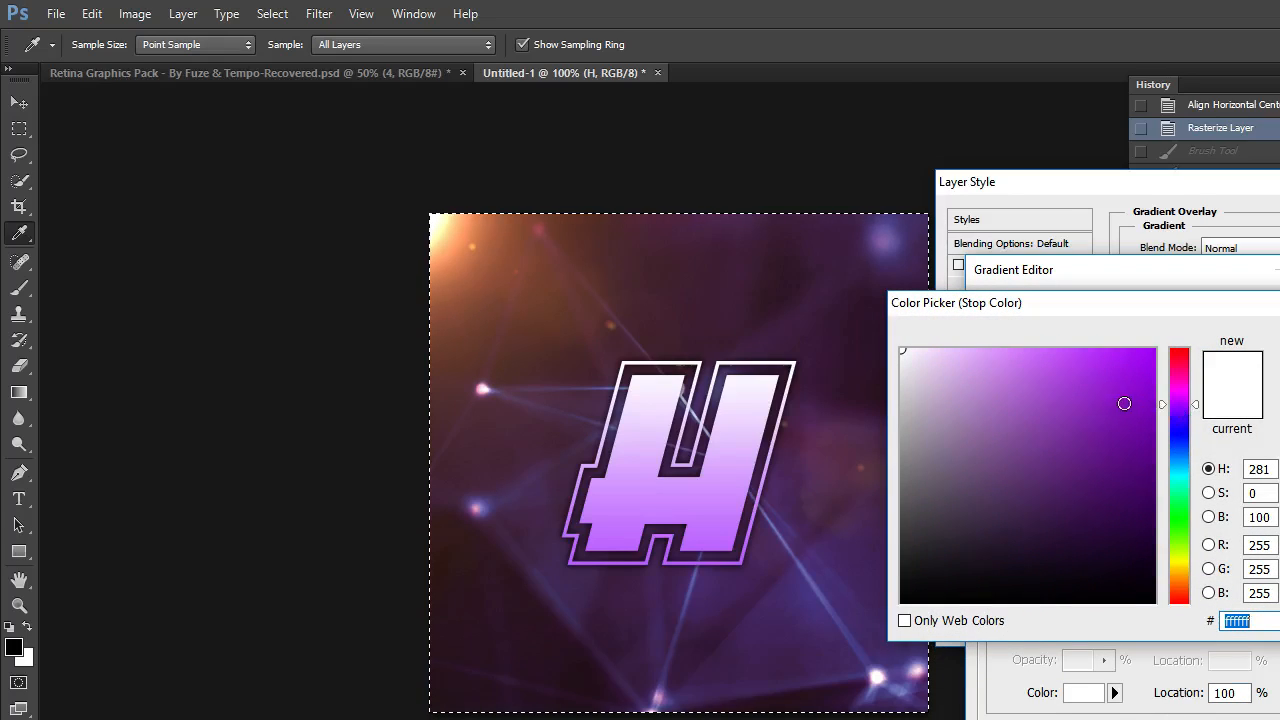
left_click(1123, 357)
left_click_drag(1123, 357, 1118, 349)
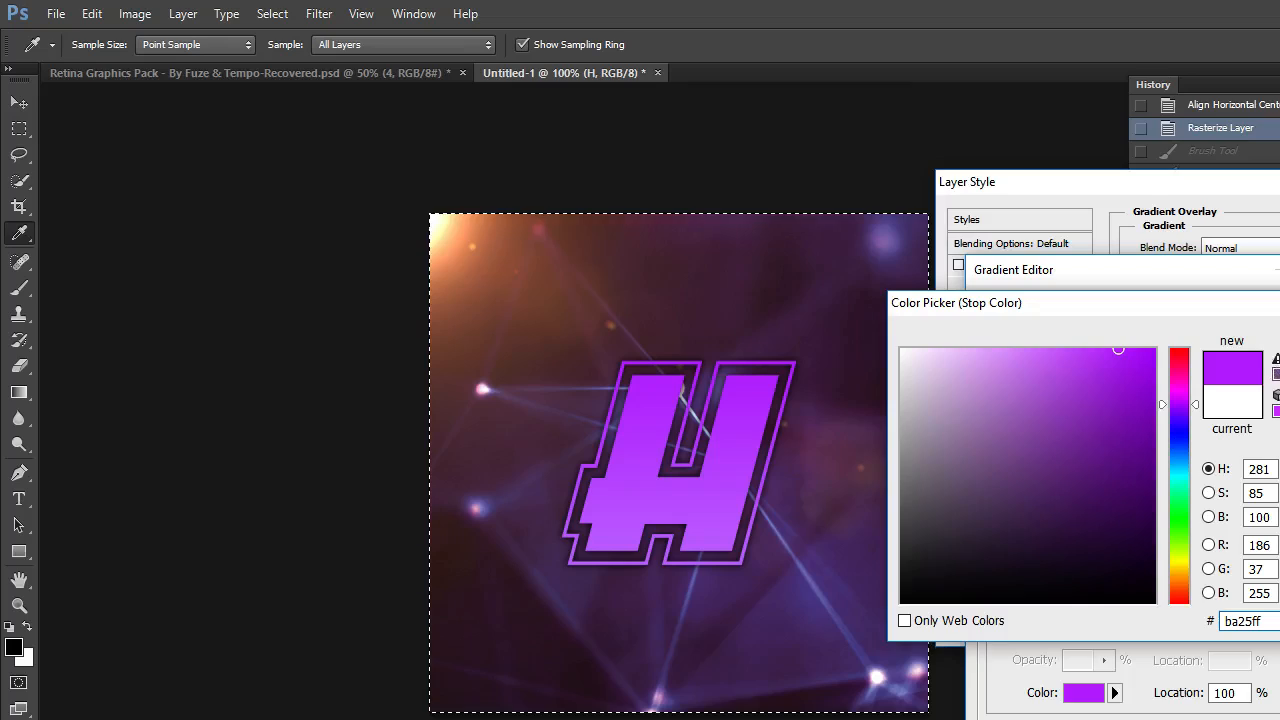
key("Return")
key("Return")
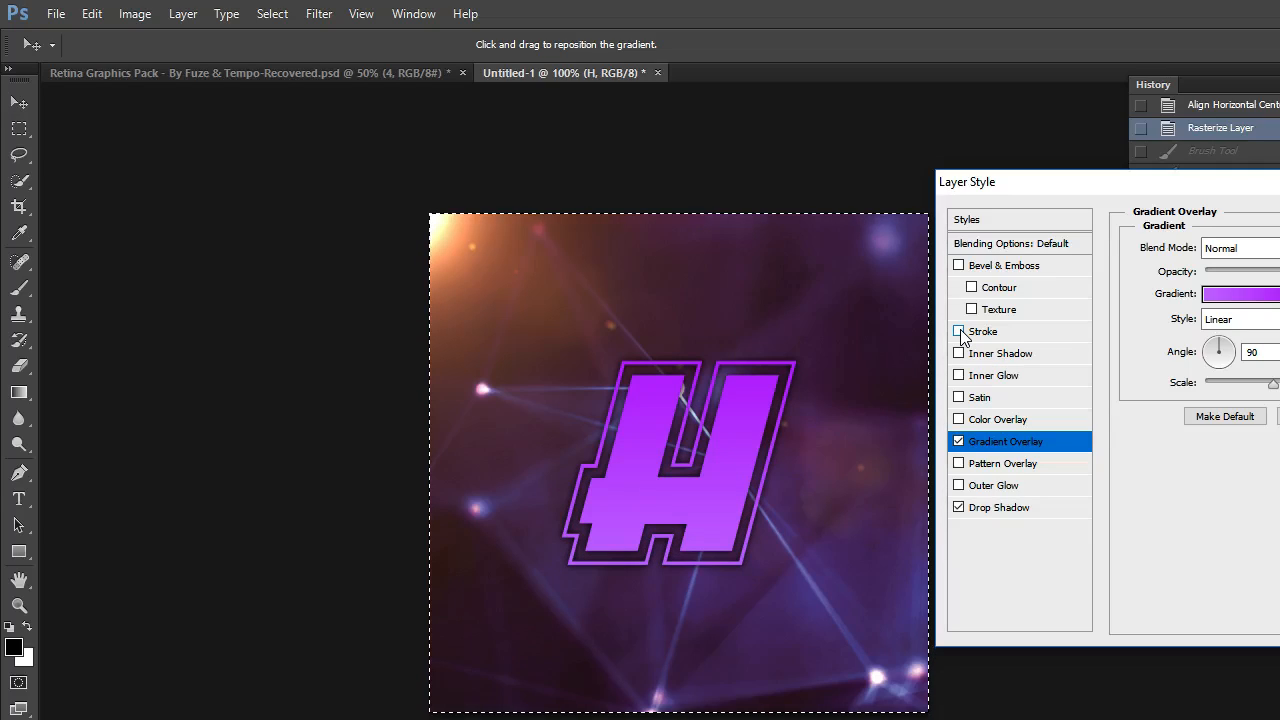
- Give the letter H a Screen inner glow in magenta ea00ff with a size of 24 px
left_click(978, 376)
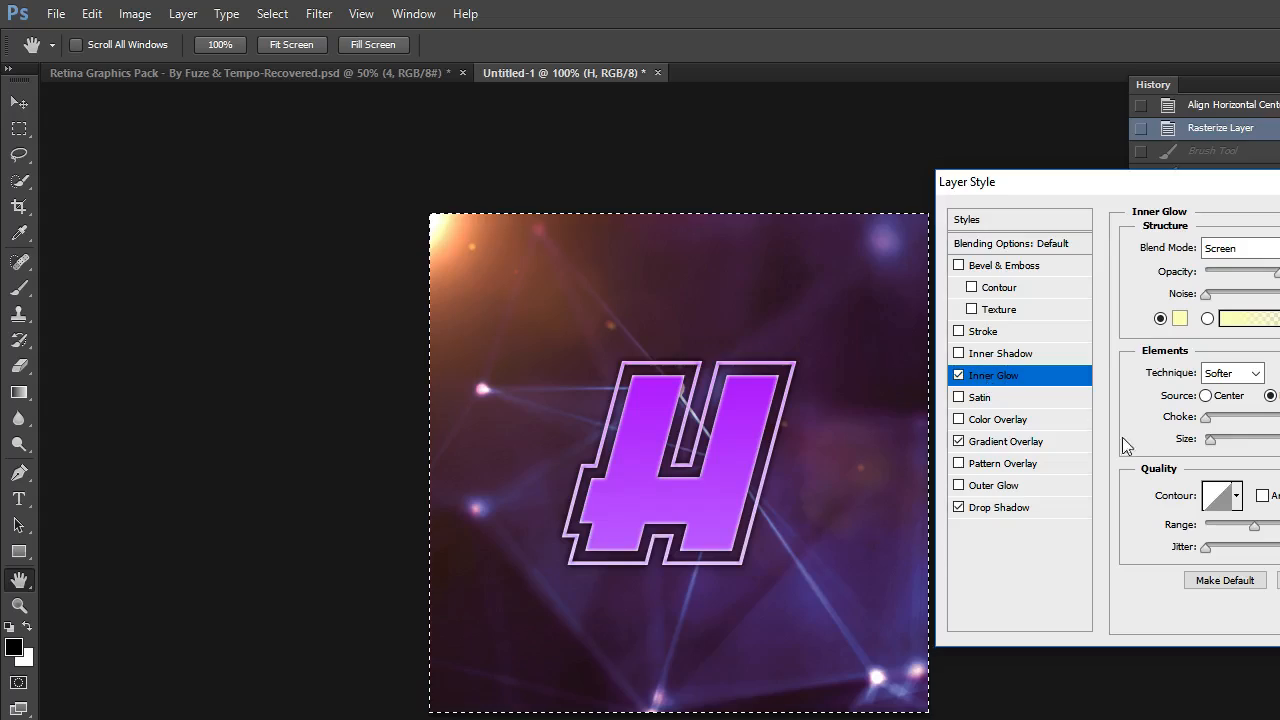
left_click(1180, 318)
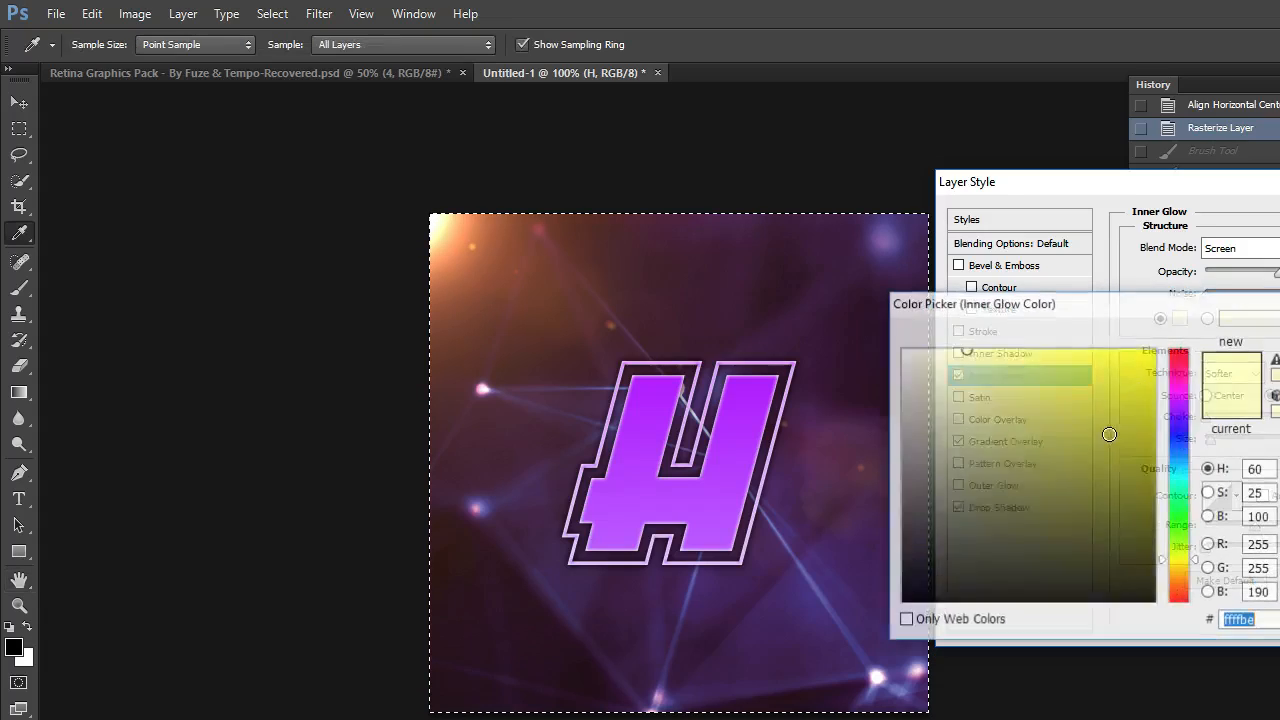
mouse_move(1205, 565)
left_mouse_down()
mouse_move(1162, 436)
mouse_move(1197, 297)
left_mouse_up()
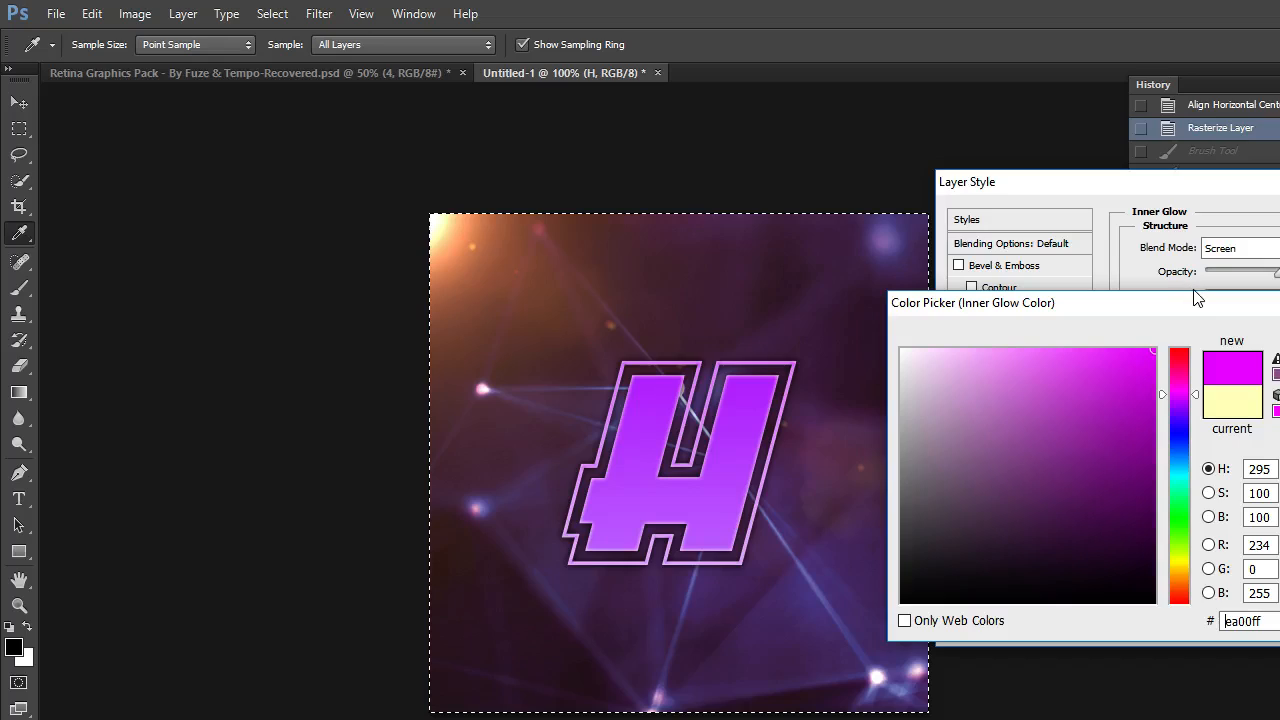
key("Return")
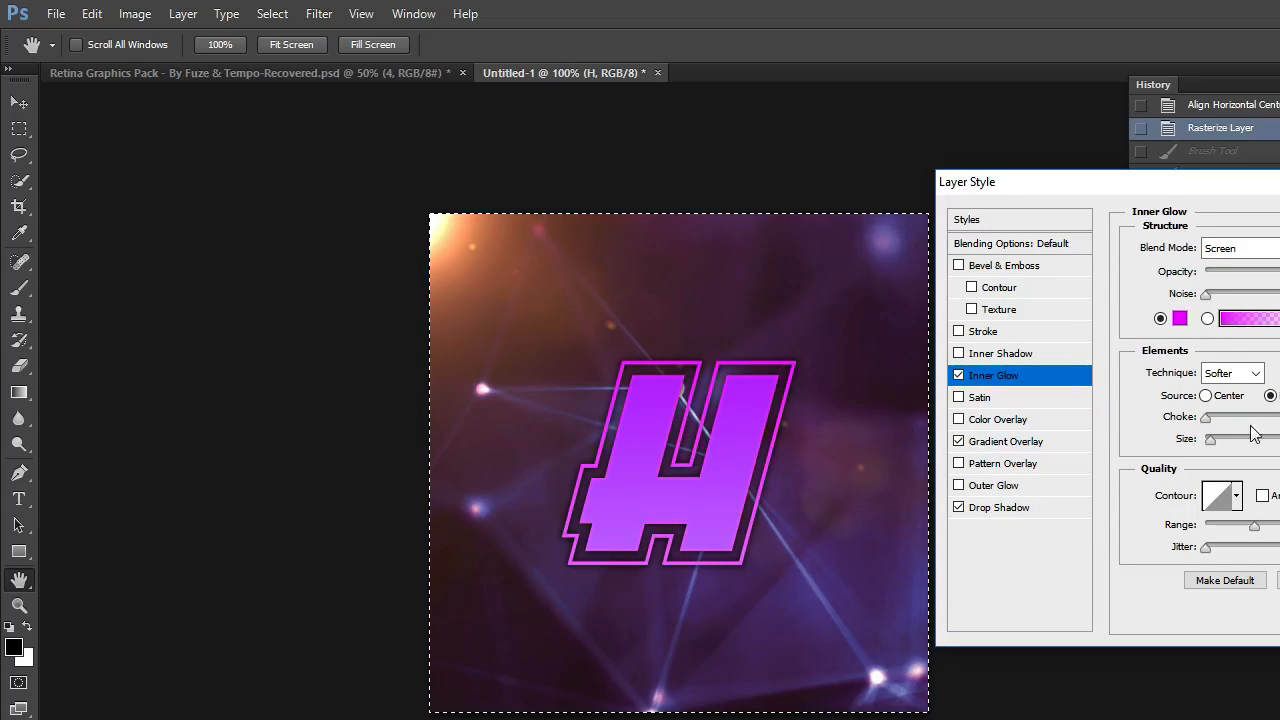
left_click_drag(1208, 440, 1224, 440)
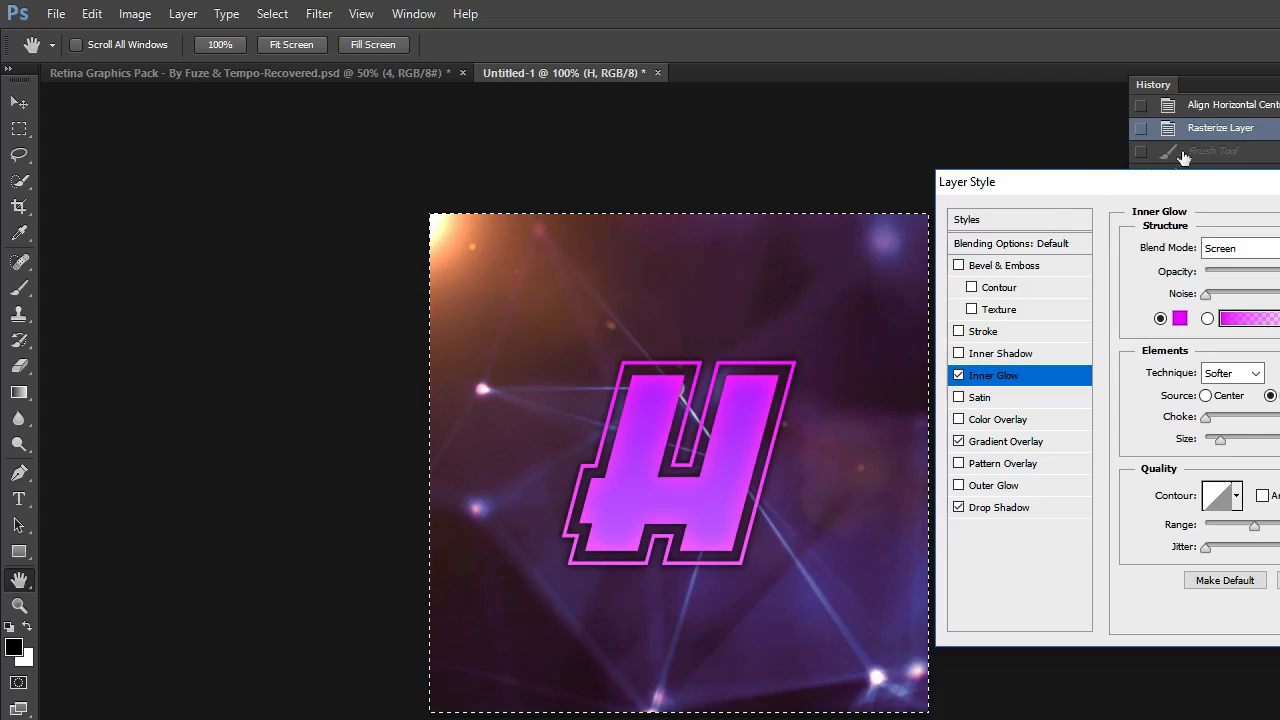
left_click_drag(1196, 175, 1118, 251)
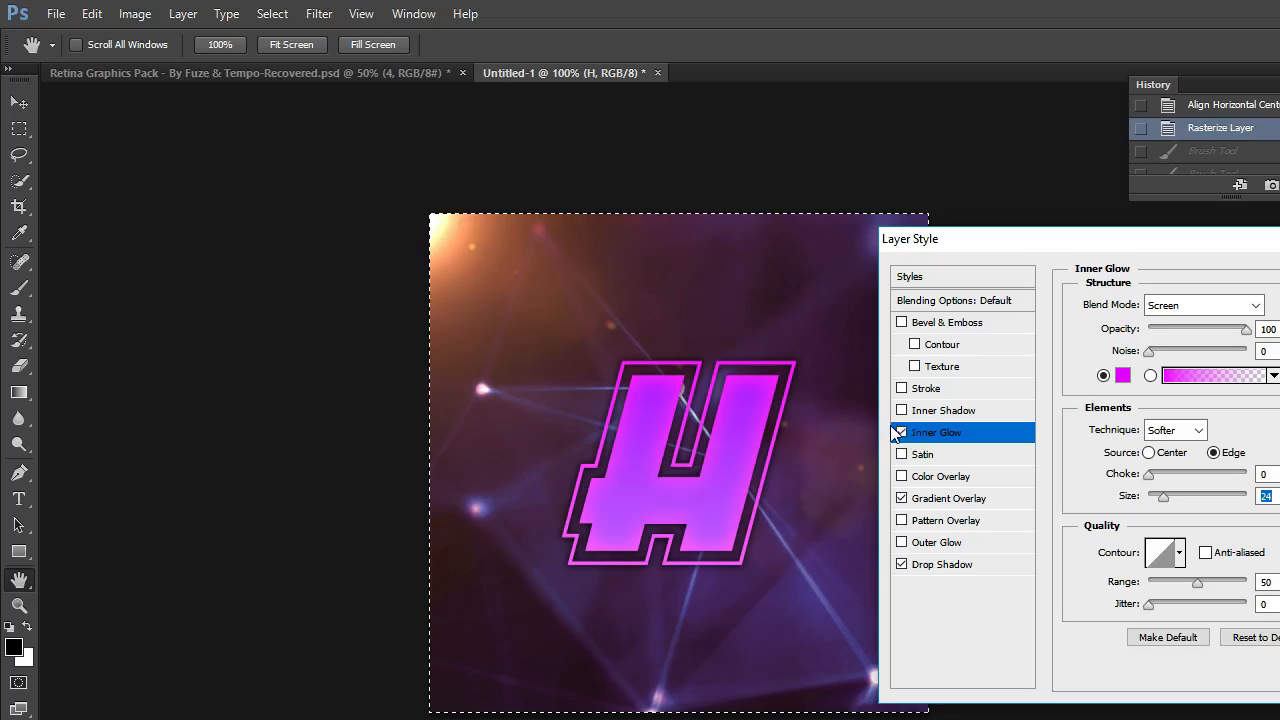
- Turn off the letter H's gradient overlay and recolour its inner glow dark grey 535353
left_click(902, 498)
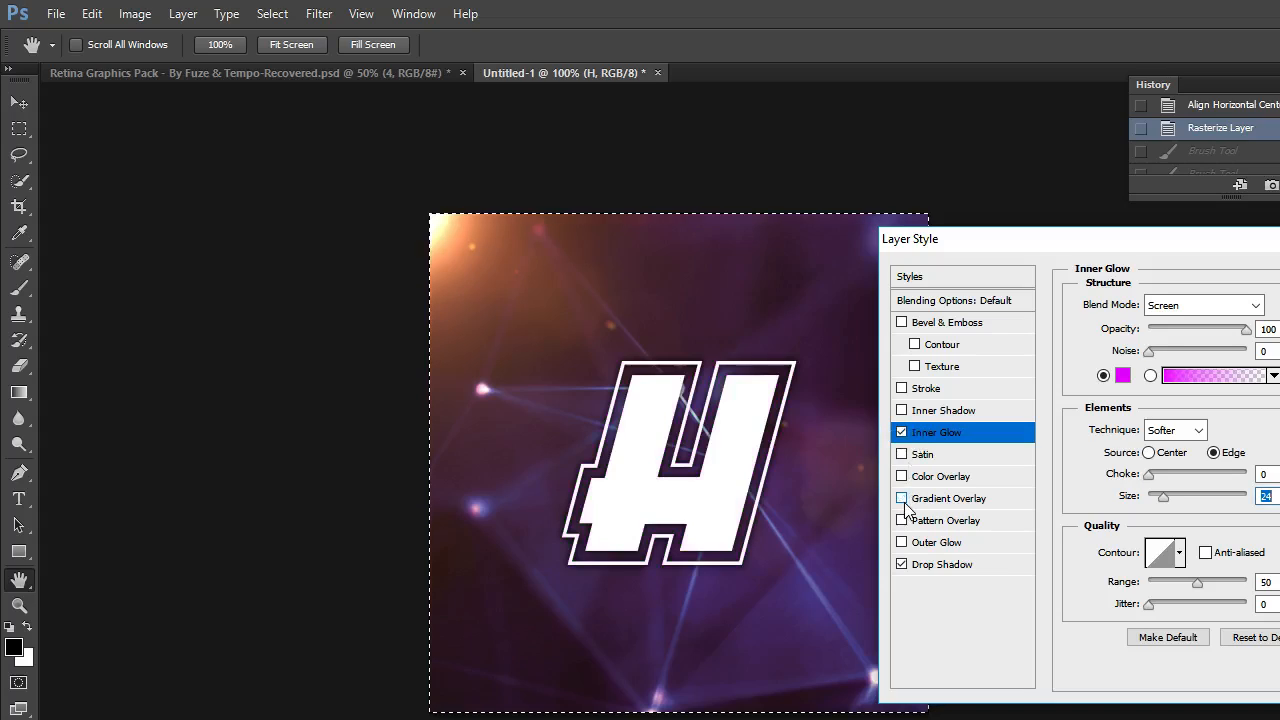
left_click(902, 432)
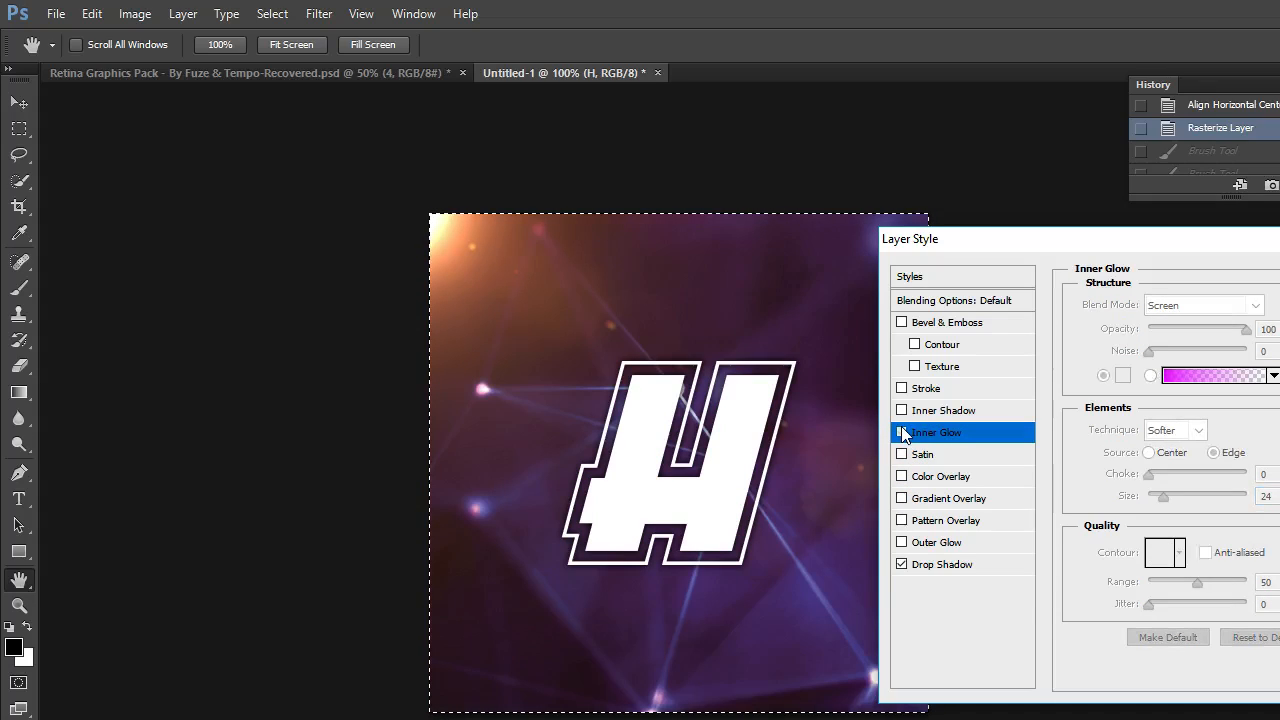
left_click(1122, 378)
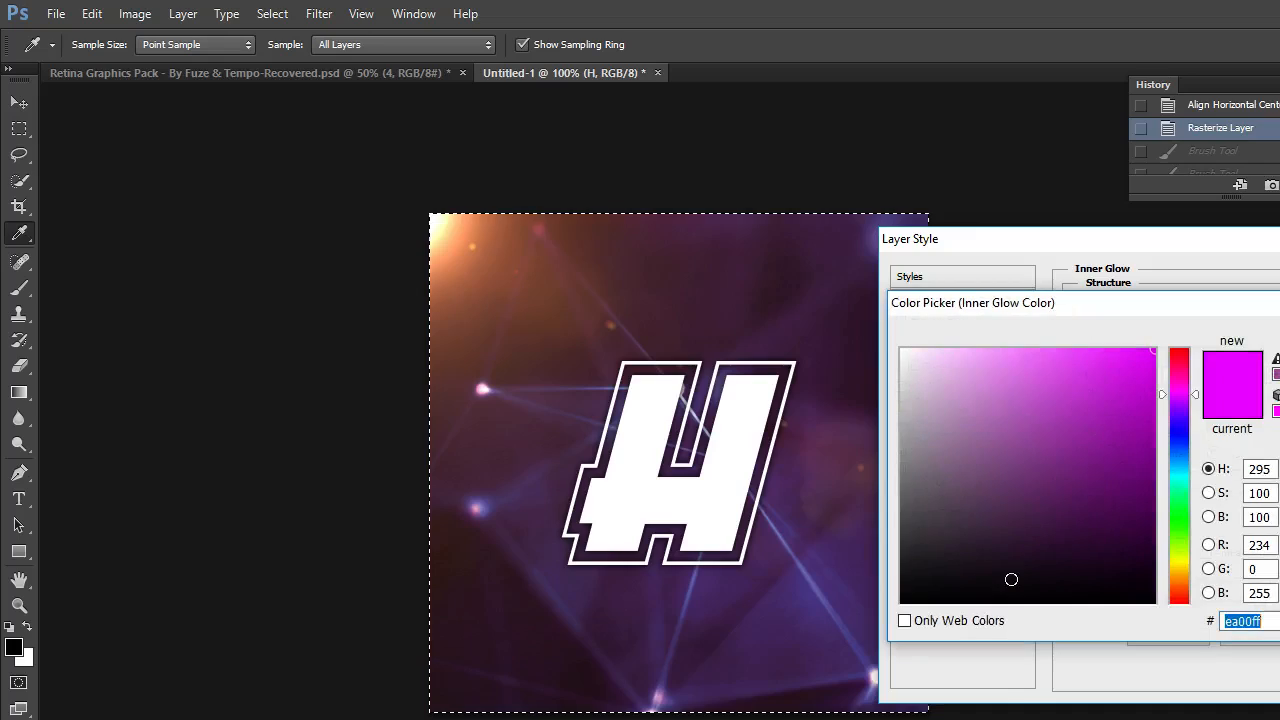
left_click_drag(1181, 568, 1177, 344)
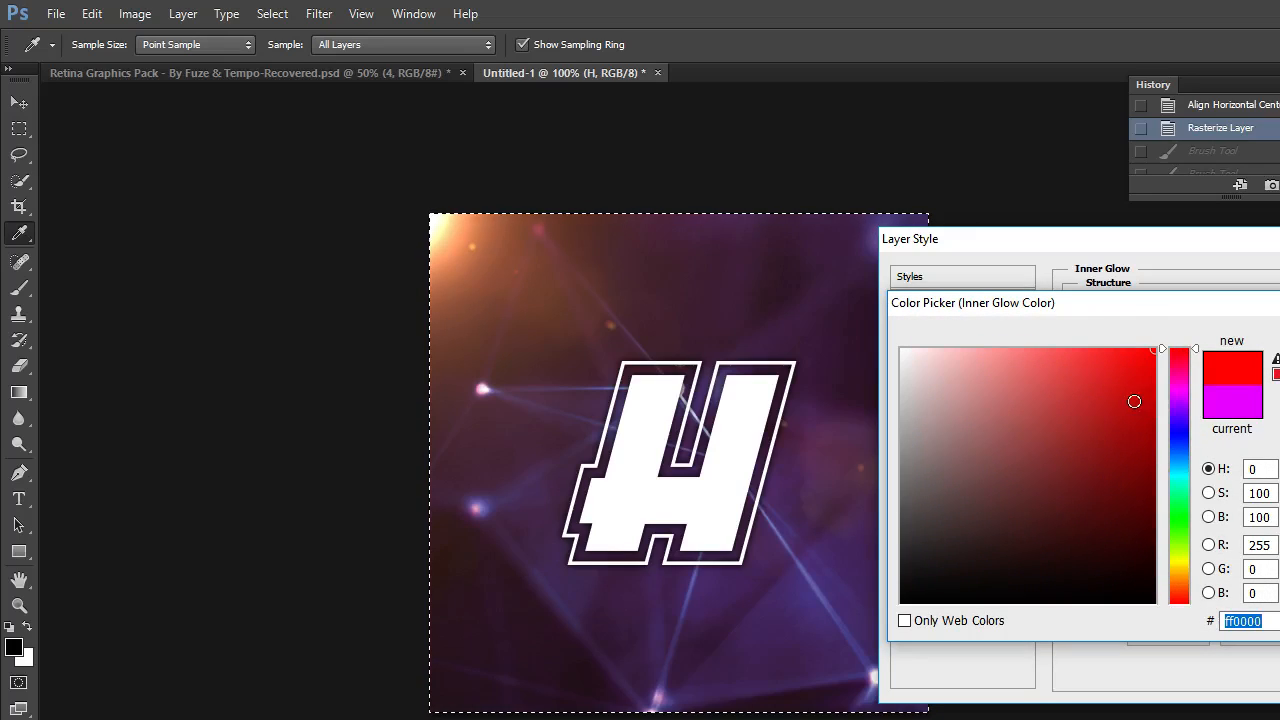
type("ffffff")
left_click_drag(956, 392, 864, 520)
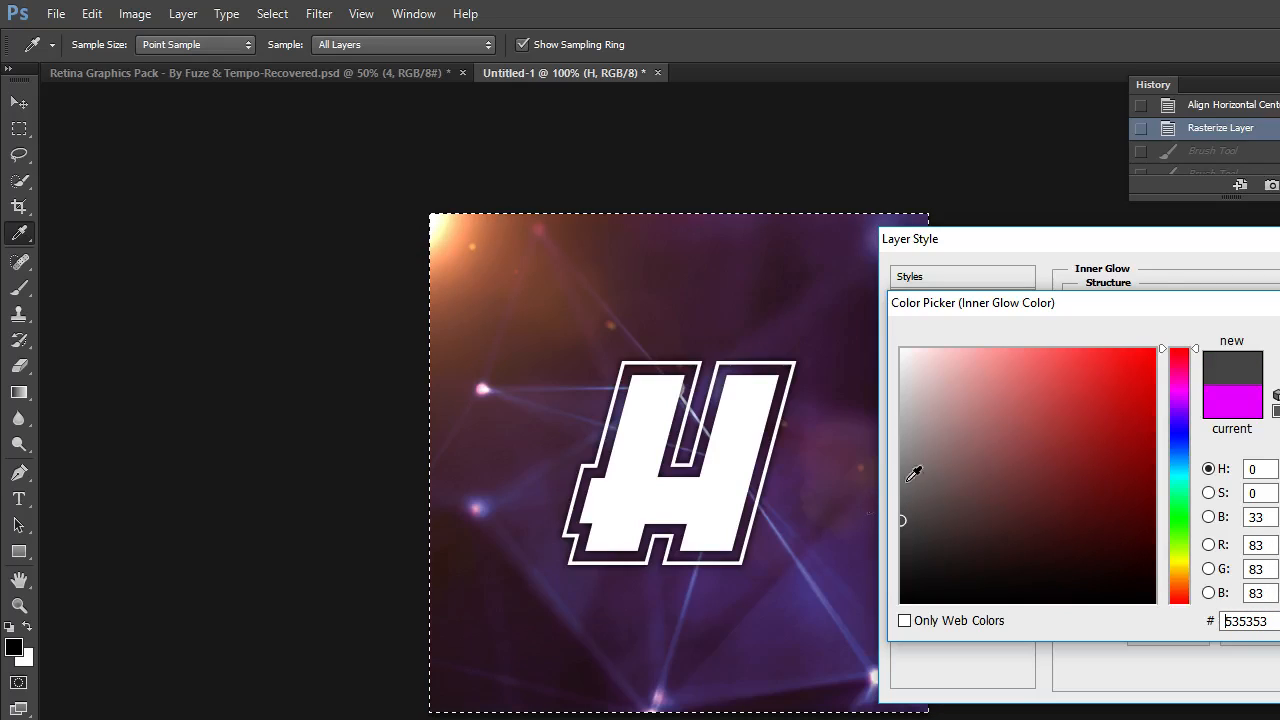
left_click(1279, 326)
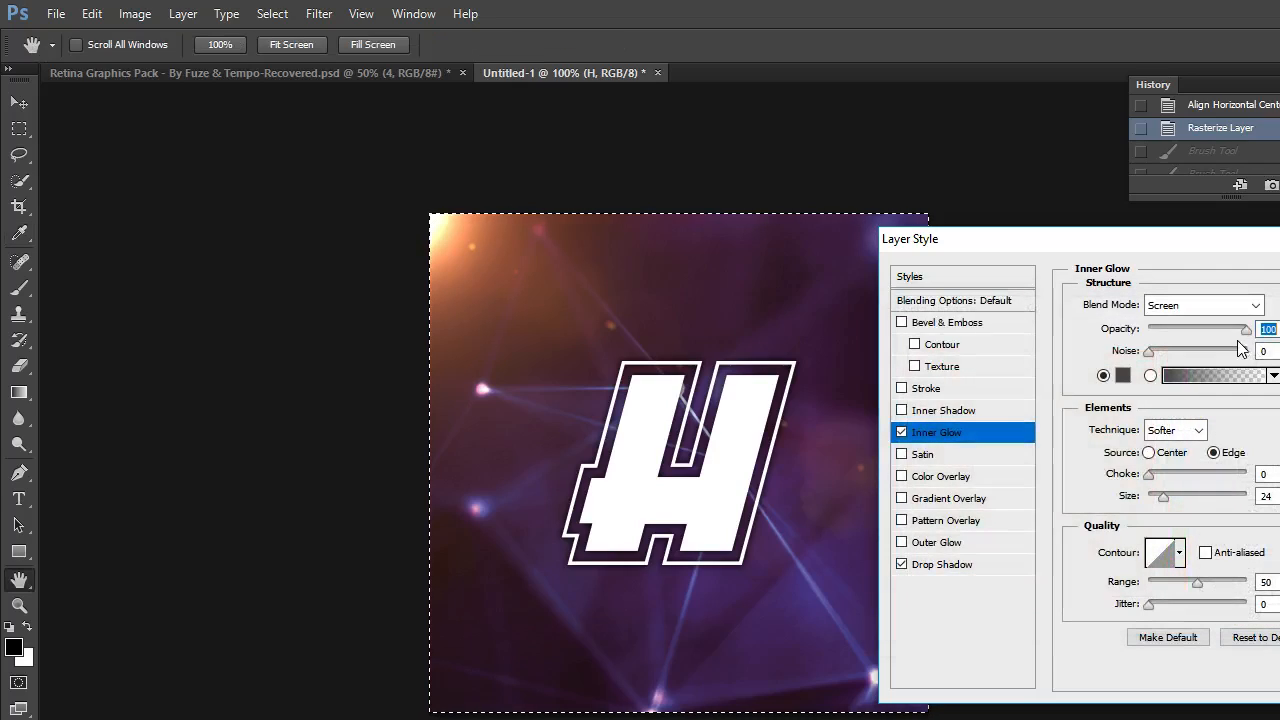
- Set the inner glow's size to 38 px and its source to Center, keeping the Softer technique
mouse_move(1165, 496)
left_mouse_down()
mouse_move(1149, 498)
mouse_move(1167, 496)
left_mouse_up()
left_click(1148, 456)
left_click(1177, 432)
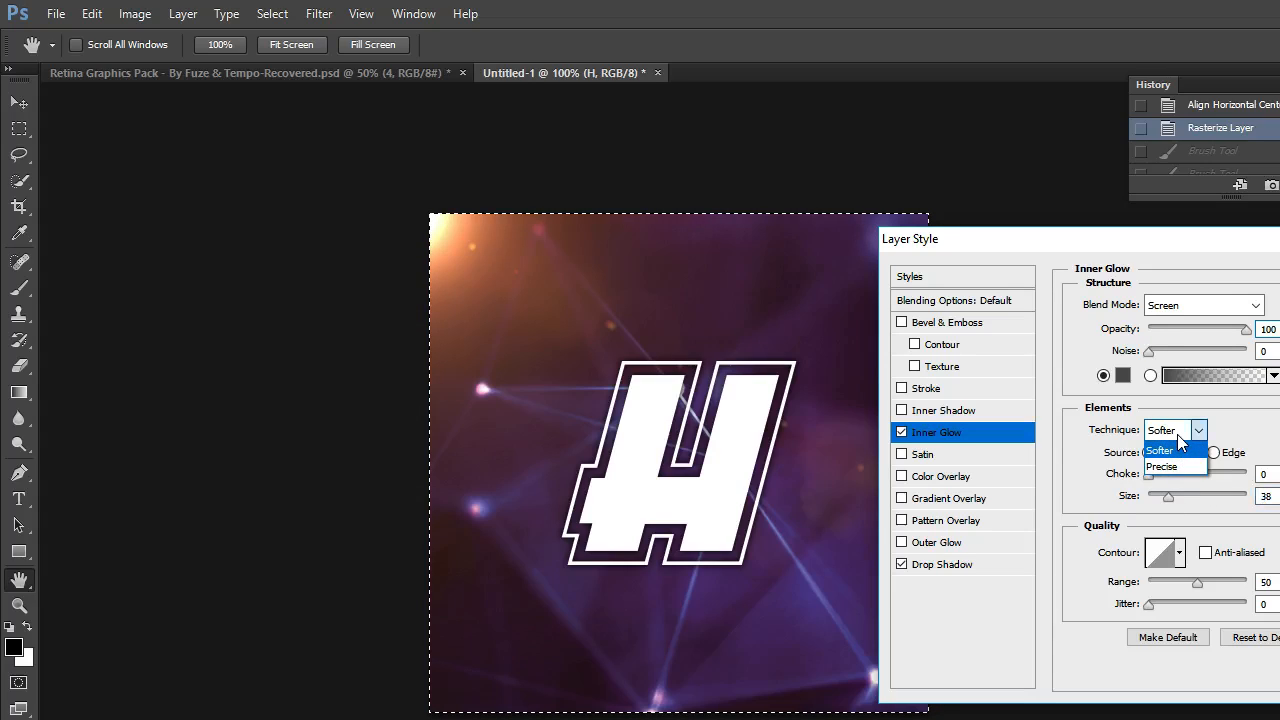
left_click(1177, 434)
- Turn off the inner glow and briefly try a red color overlay on the letter H
left_click(902, 433)
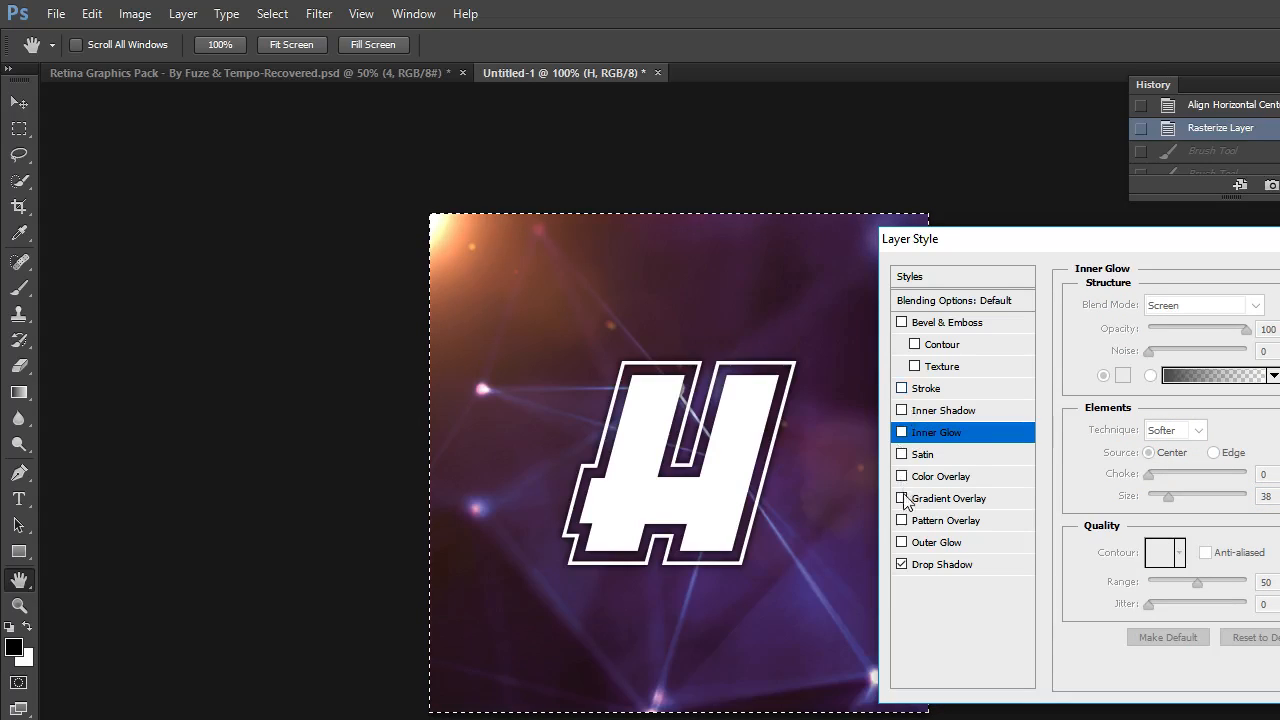
left_click(901, 477)
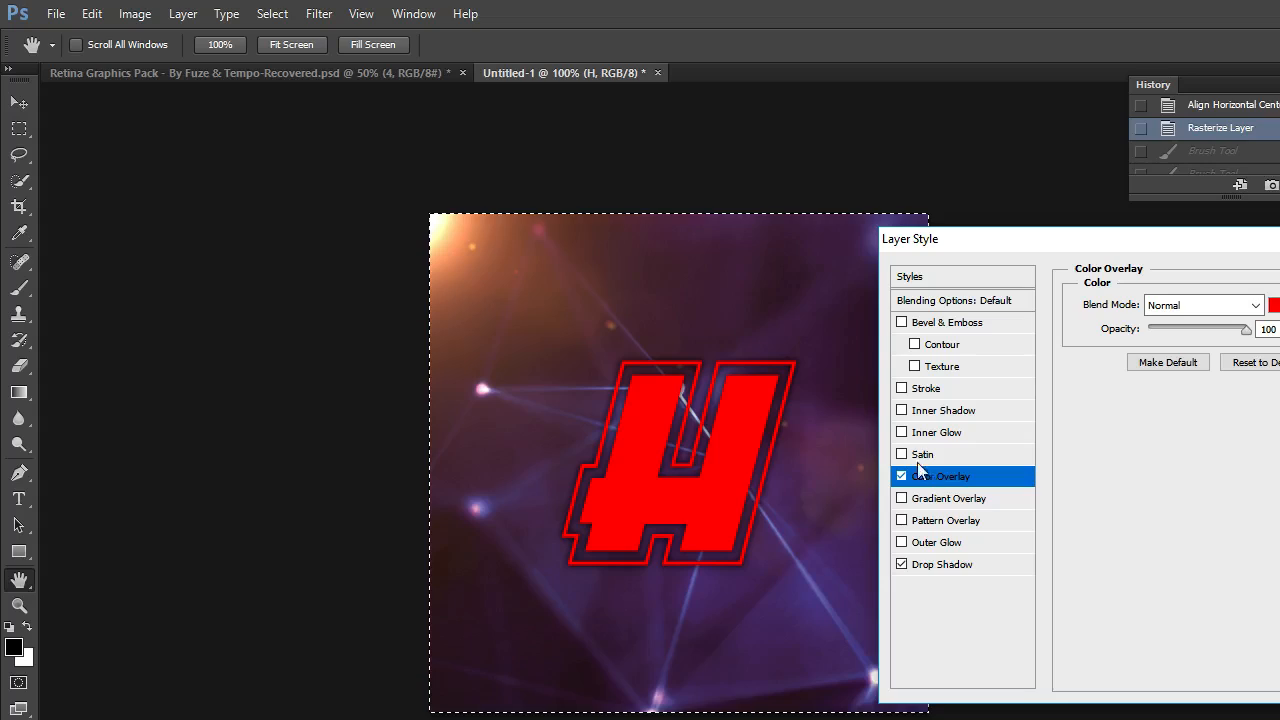
left_click(902, 477)
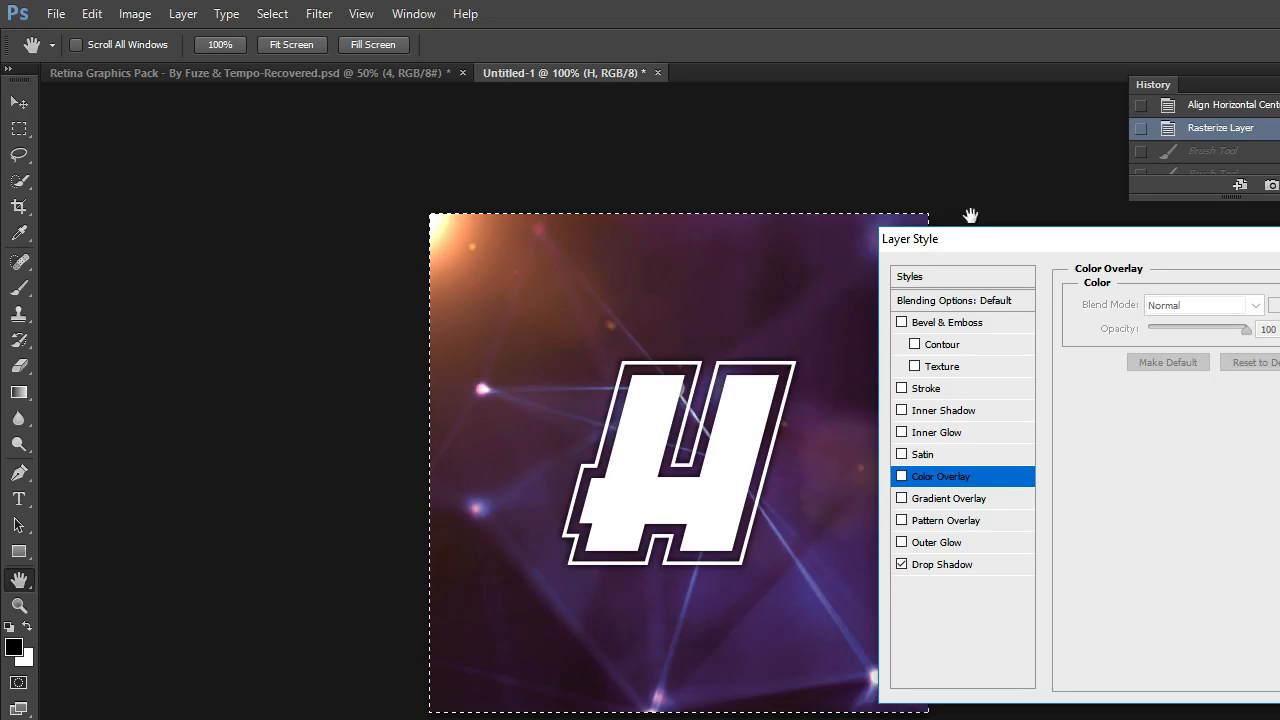
- Re-enable the letter H's gradient overlay and apply the Black, White preset
left_click_drag(964, 245, 931, 269)
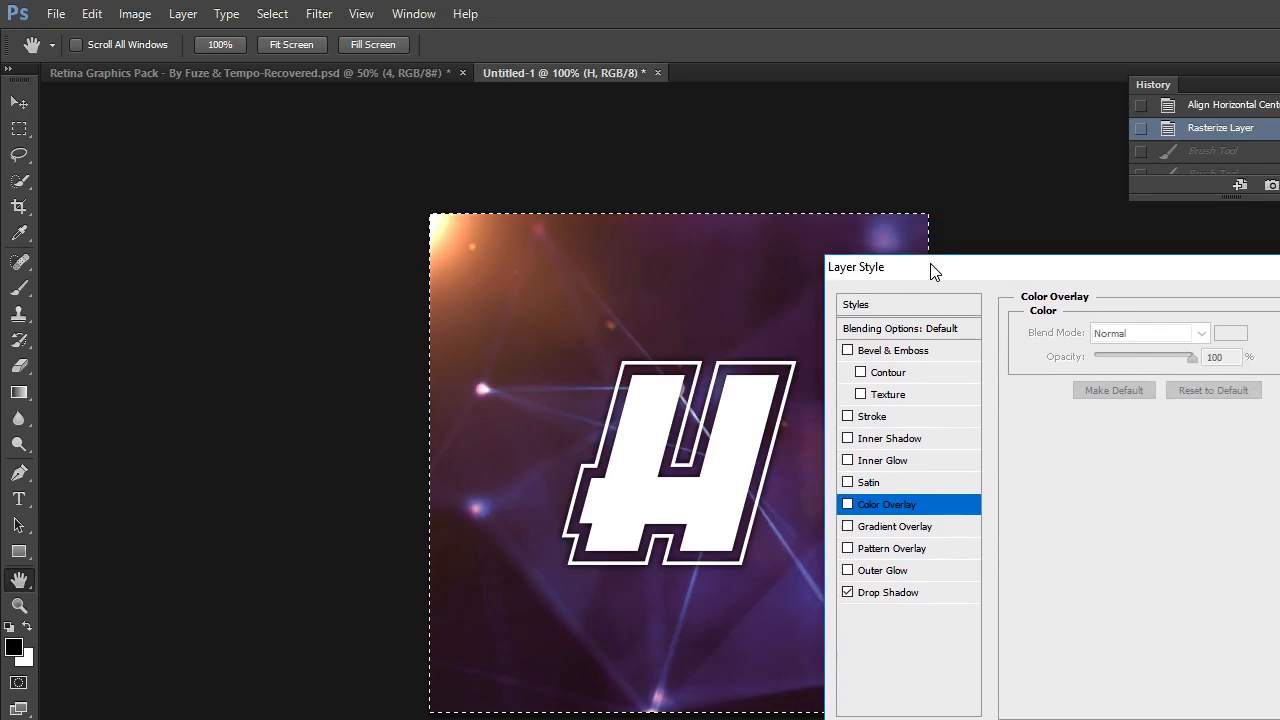
left_click(847, 527)
left_click(1150, 378)
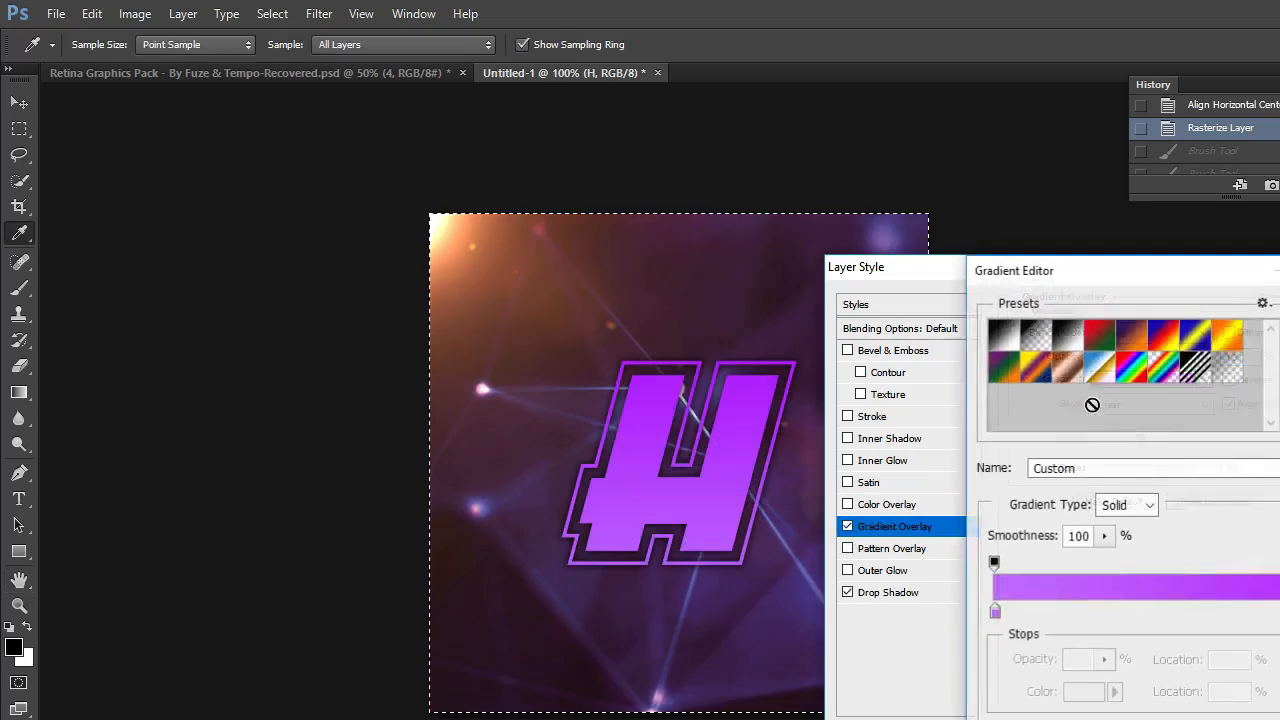
left_click(1062, 334)
left_click(1279, 304)
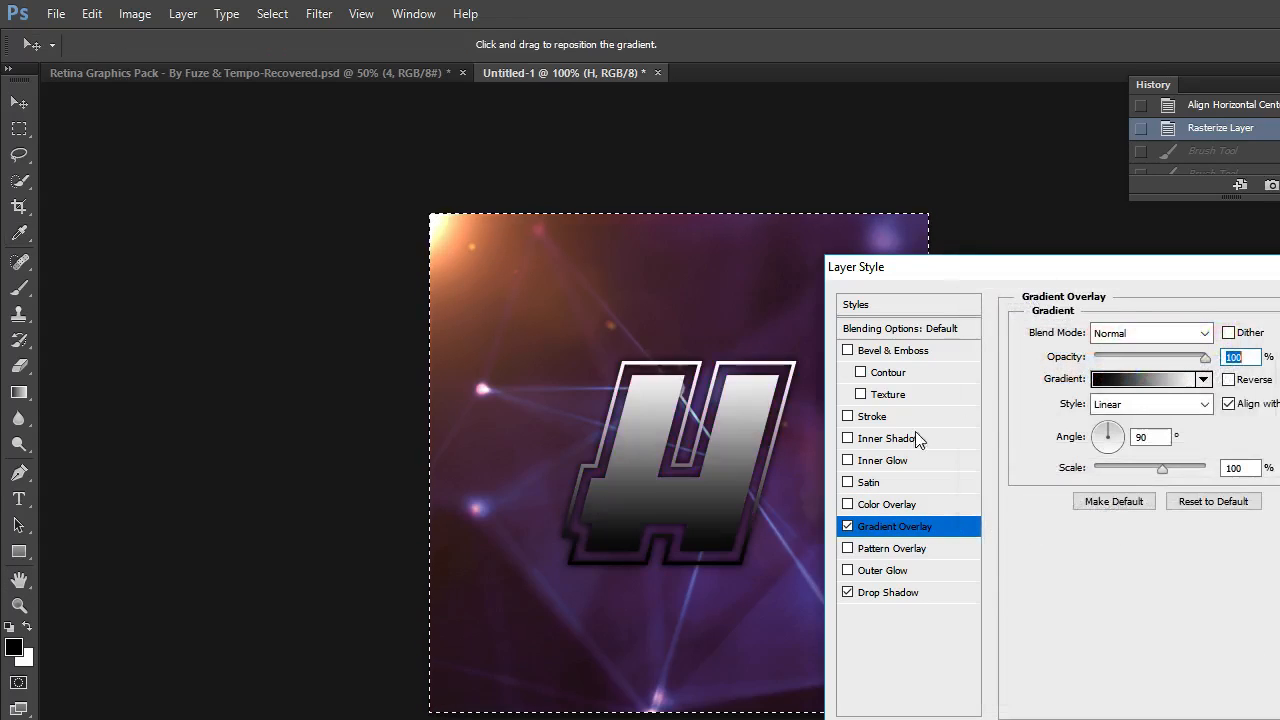
- Enable satin on the letter H and try the Normal and Linear Burn blend modes for it
left_click(847, 482)
left_click(900, 483)
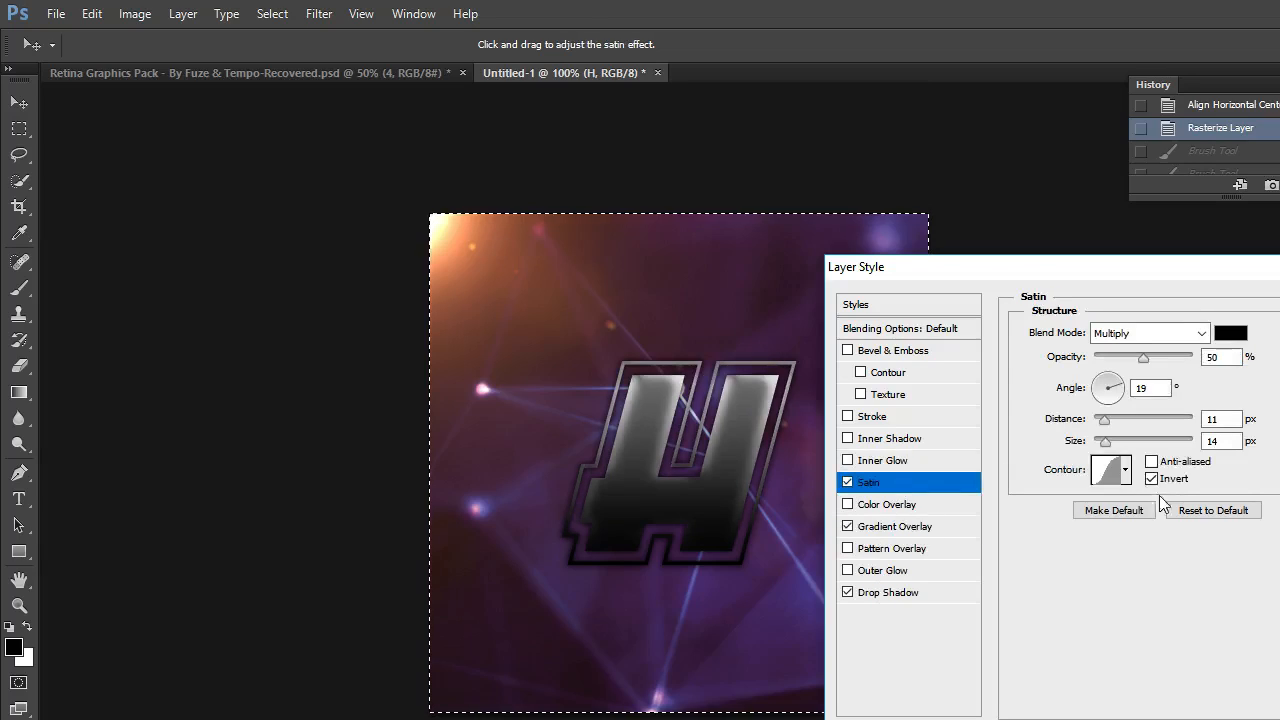
left_click(1196, 332)
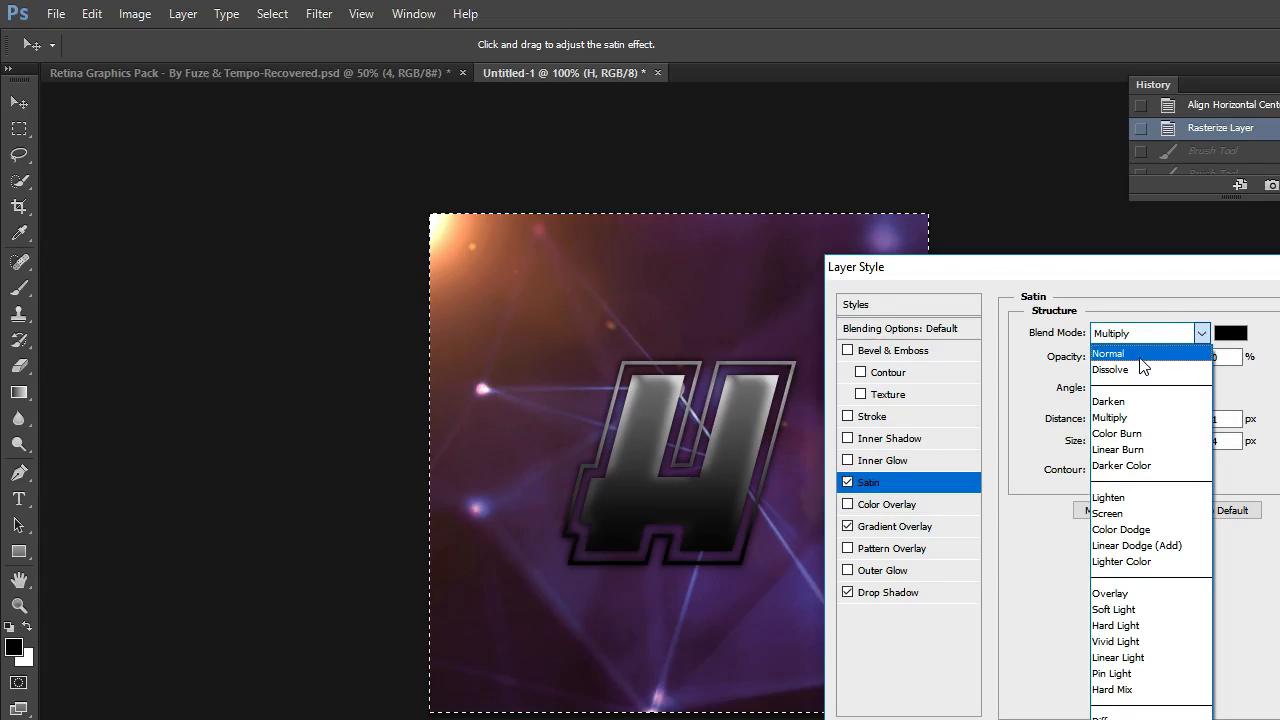
left_click(1140, 354)
left_click(1150, 333)
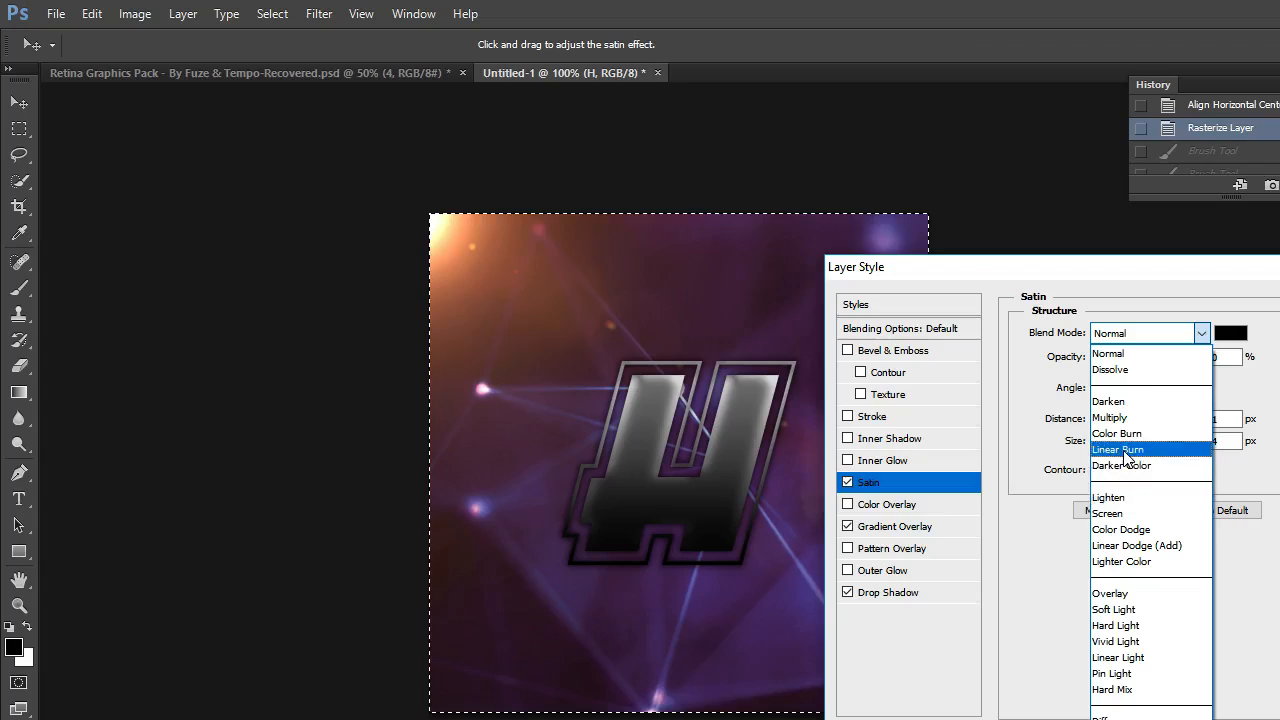
left_click(1109, 449)
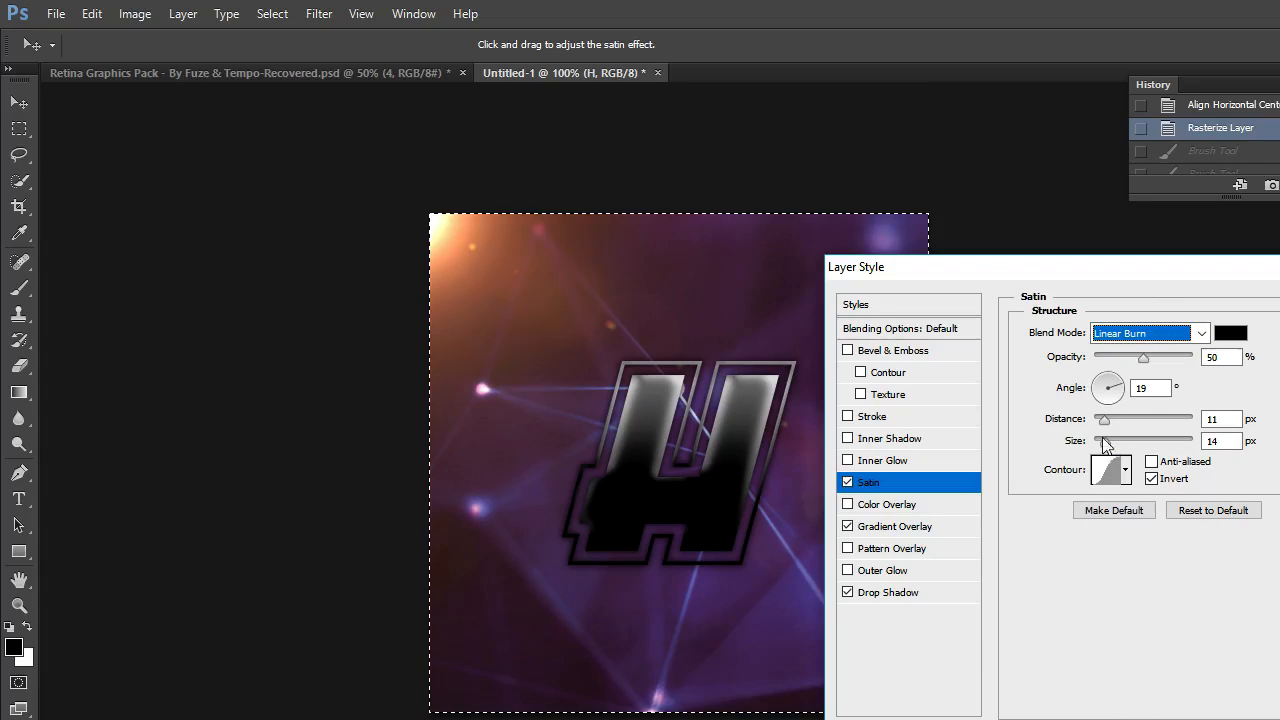
- Switch the satin's blend mode to Color Burn and increase its opacity and distance
left_click(1148, 336)
left_click(1113, 430)
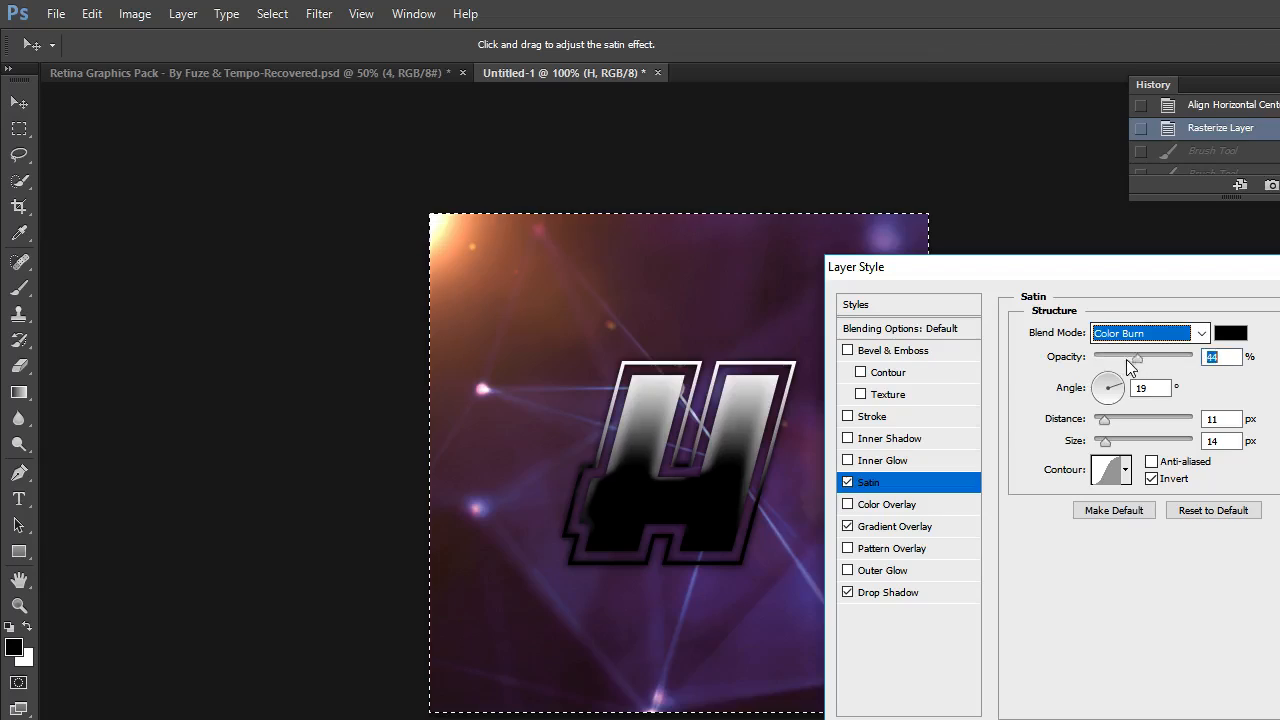
left_click_drag(1128, 362, 1203, 371)
mouse_move(1105, 420)
left_mouse_down()
mouse_move(1188, 418)
mouse_move(1139, 420)
left_mouse_up()
- Try several preset layer styles on the letter H, ending with the brown gradient style
left_click(877, 306)
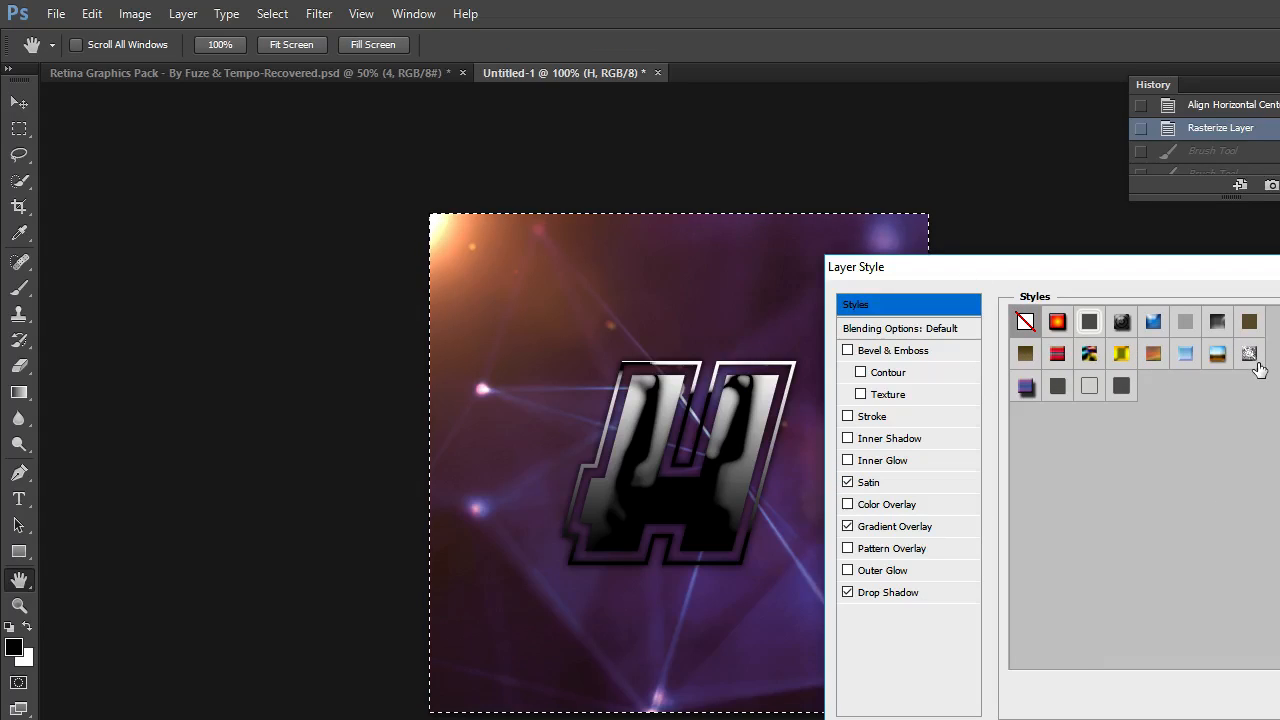
left_click(1249, 353)
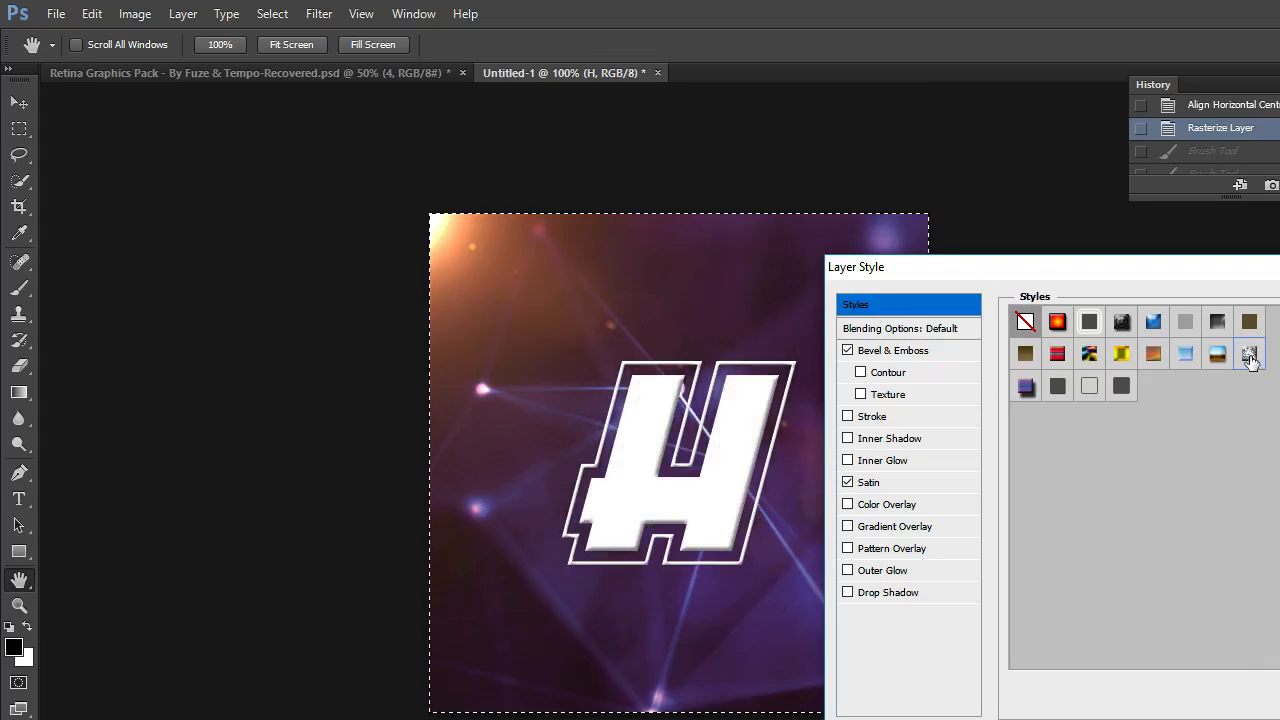
left_click(1085, 393)
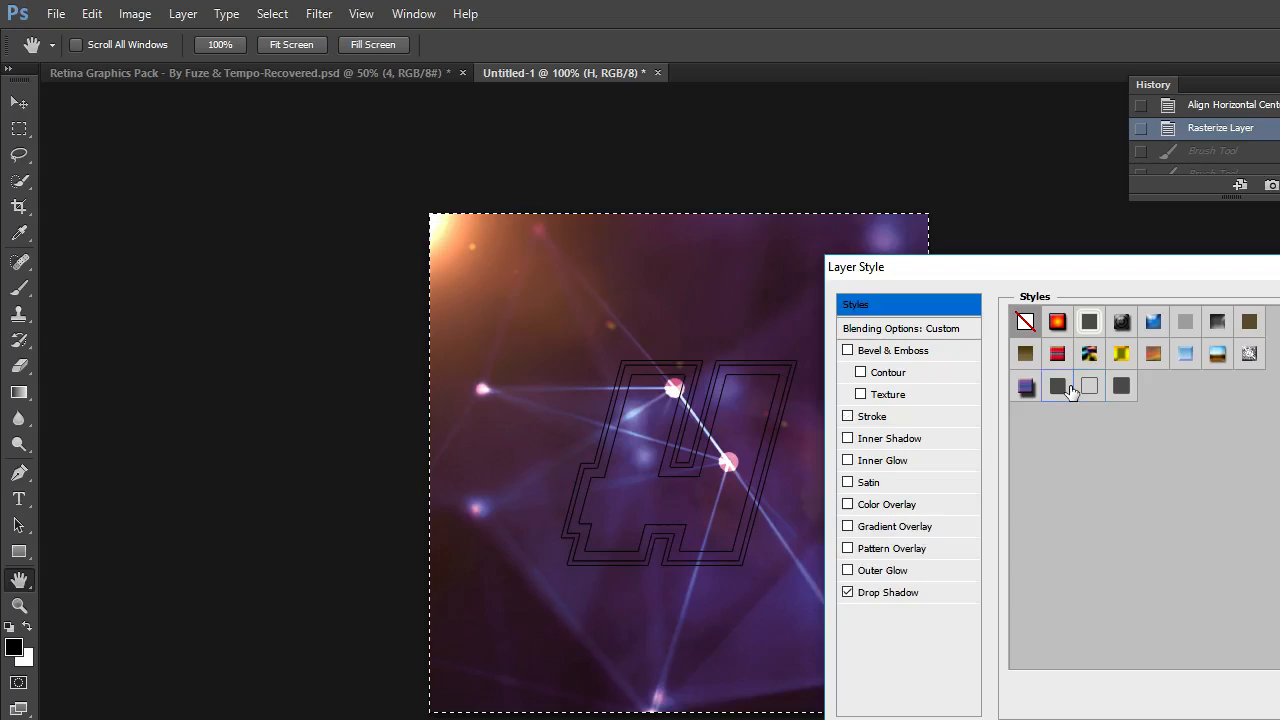
left_click(1024, 388)
left_click(1027, 358)
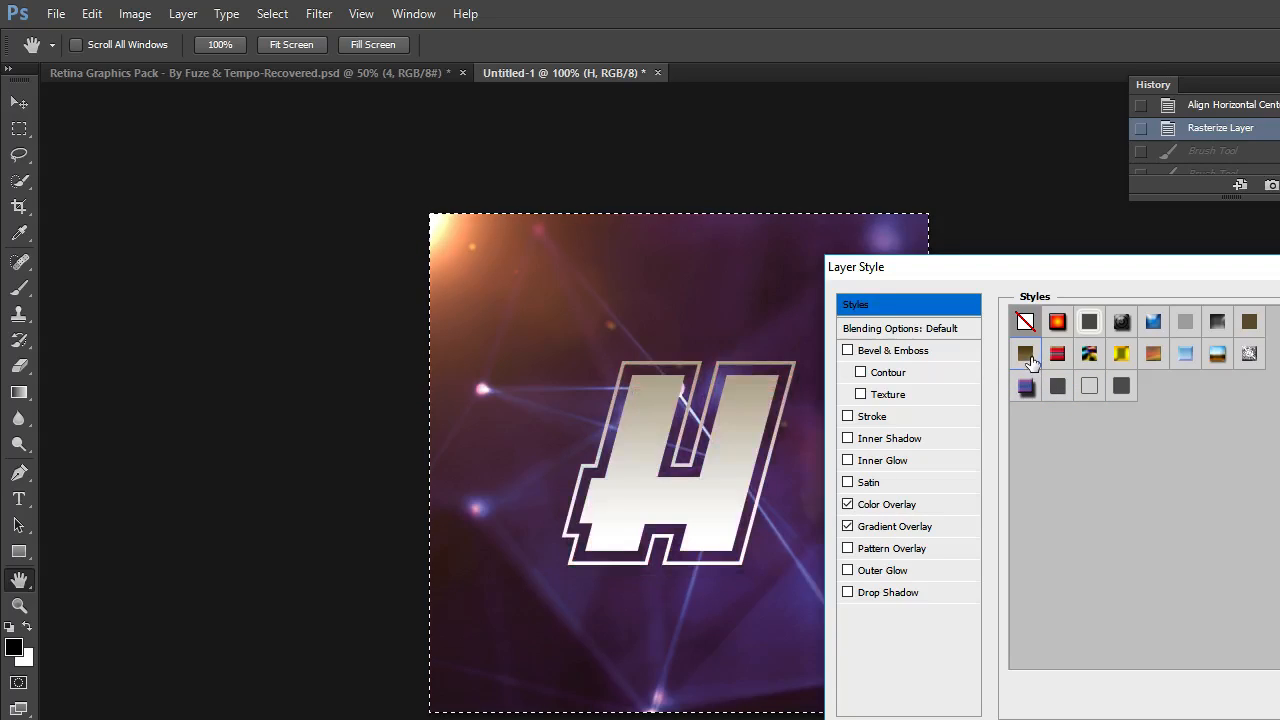
left_click_drag(1016, 270, 1275, 145)
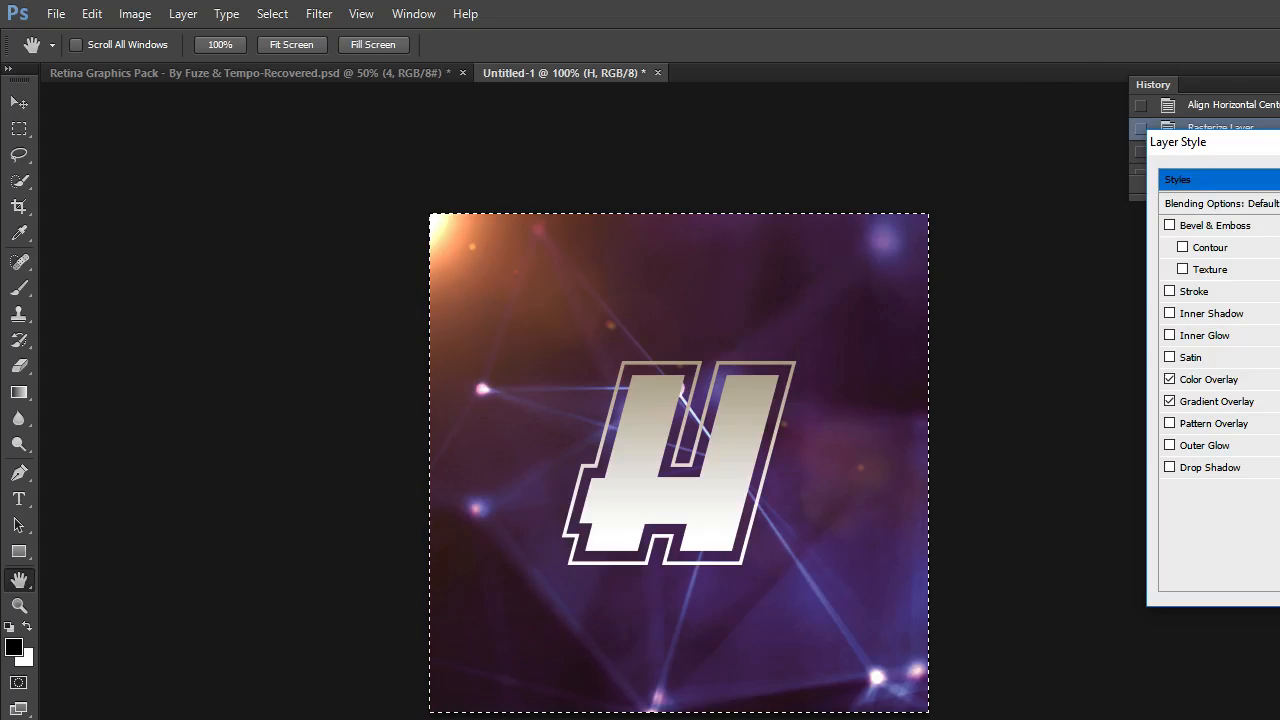
left_click_drag(1279, 143, 810, 190)
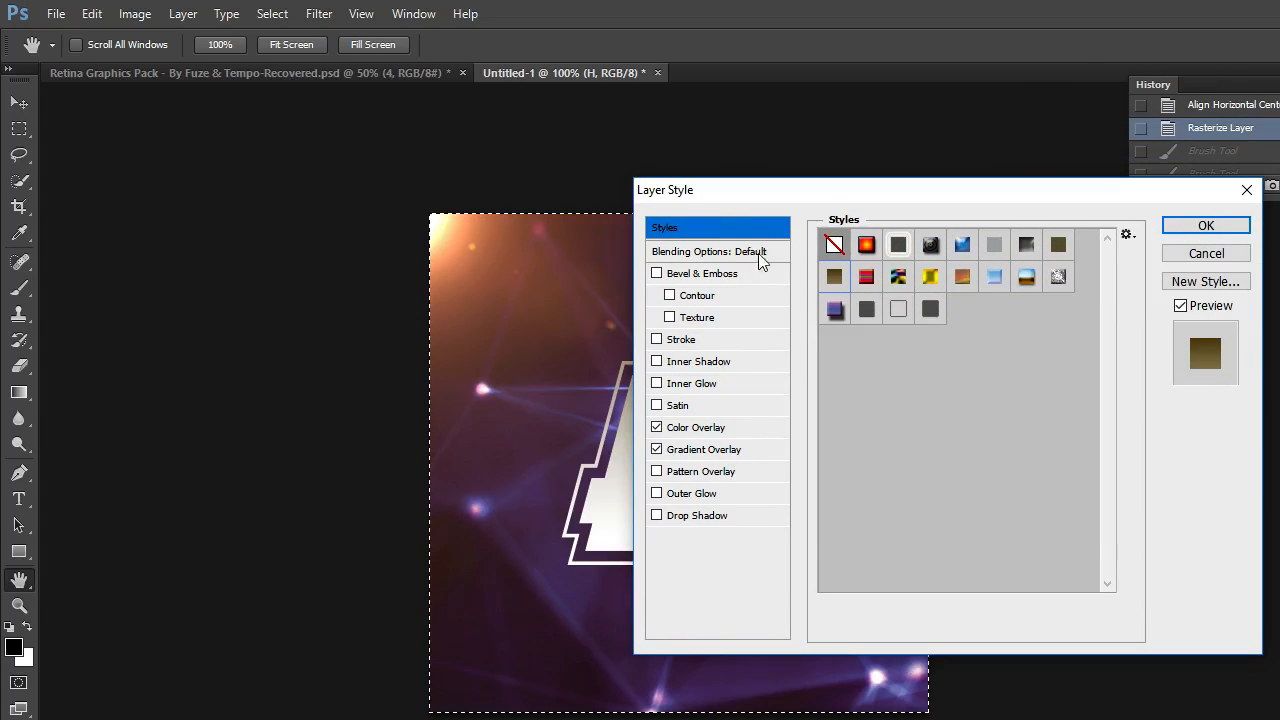
- Try the yellow, red, multicolour and blue-and-gold chrome preset styles on the letter H
left_click(930, 276)
left_click_drag(810, 198, 1114, 192)
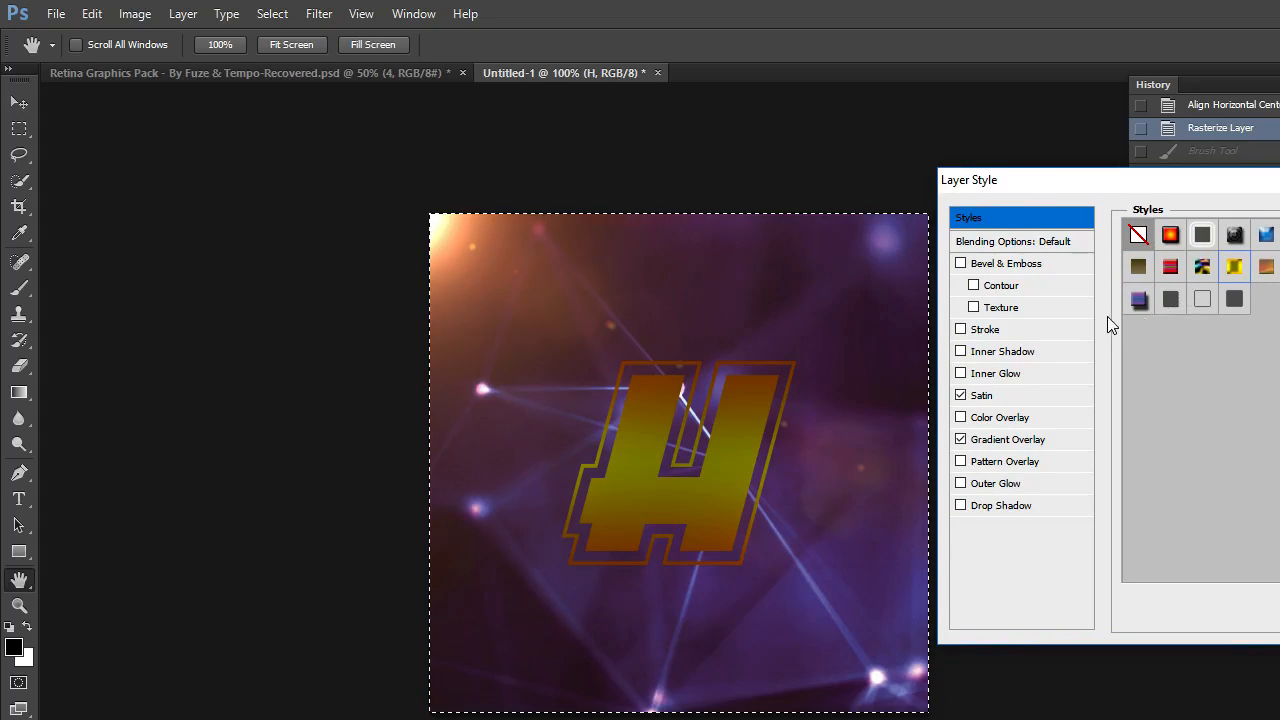
left_click(1148, 297)
left_click(1167, 270)
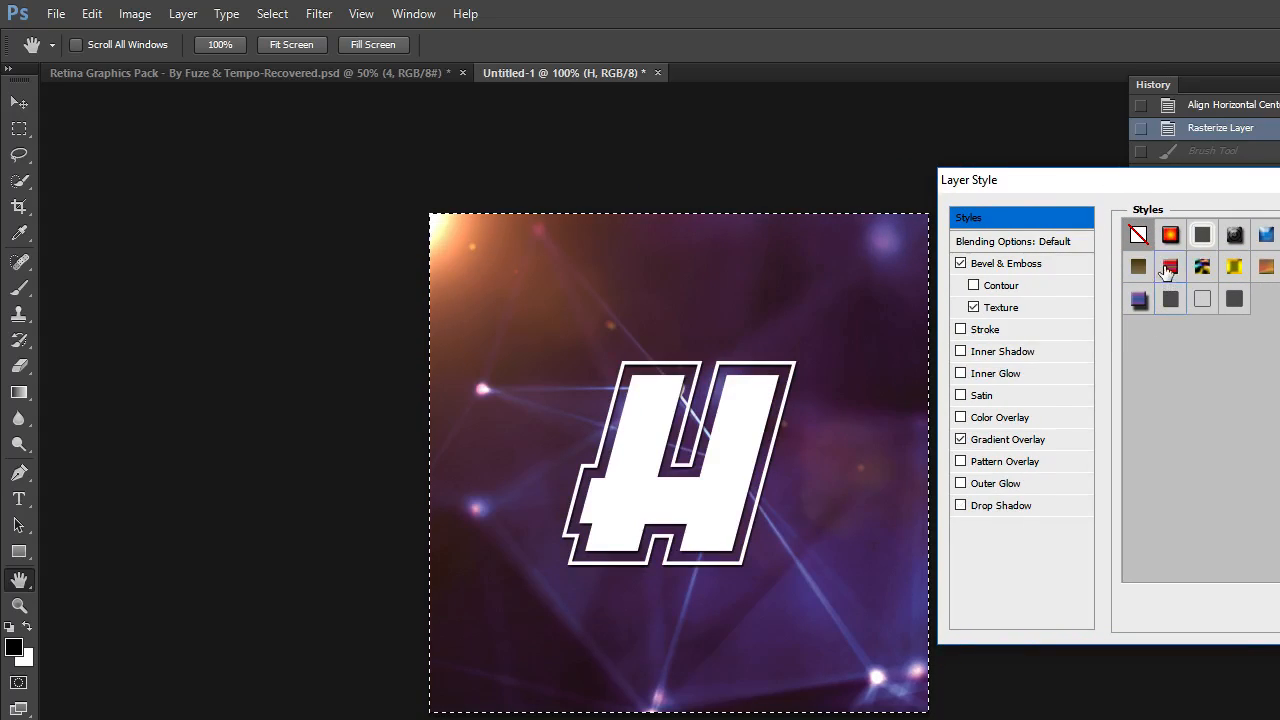
left_click(1203, 274)
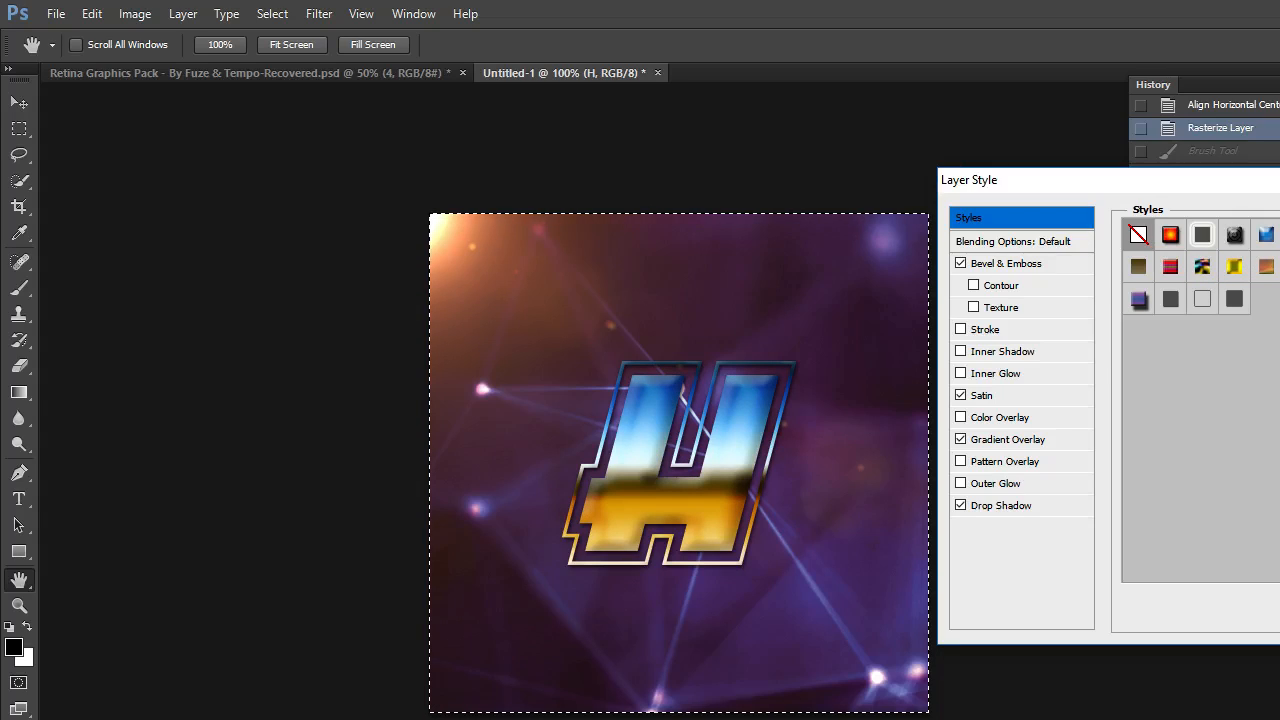
left_click(1279, 266)
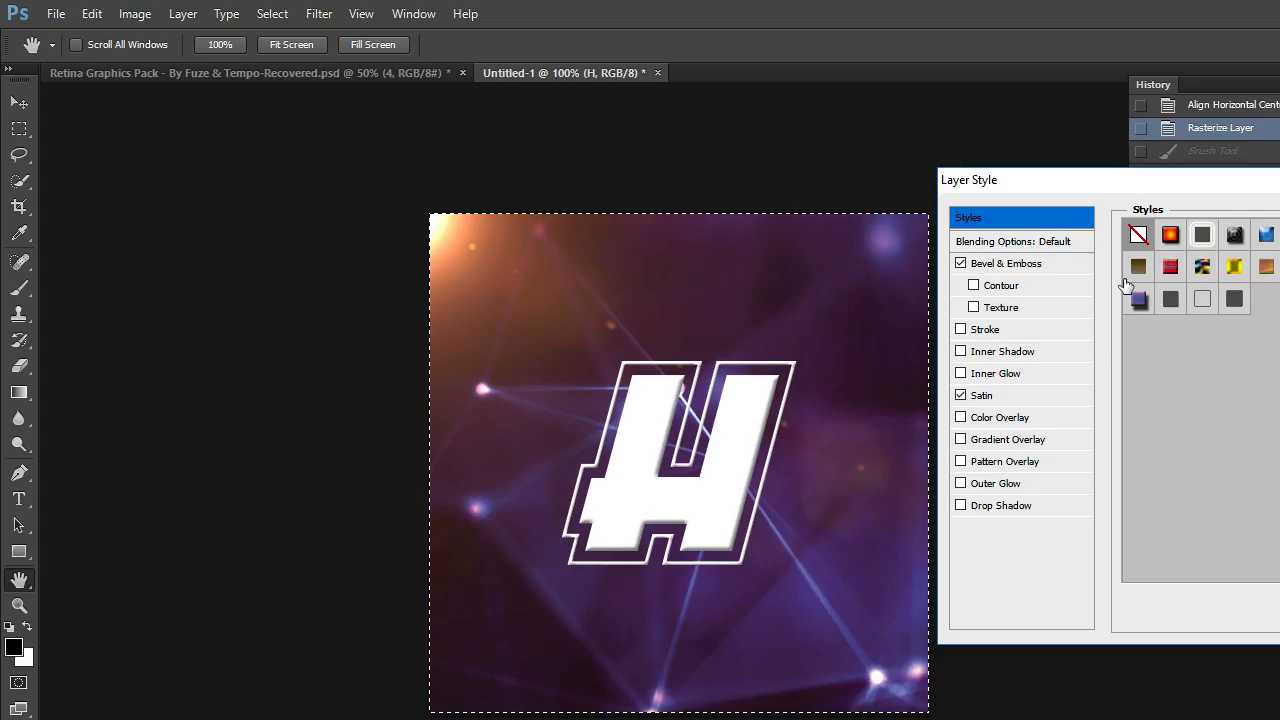
- Try the plain drop shadow, outline-only, brown gradient and pale outer glow preset styles on the letter H
left_click(1166, 301)
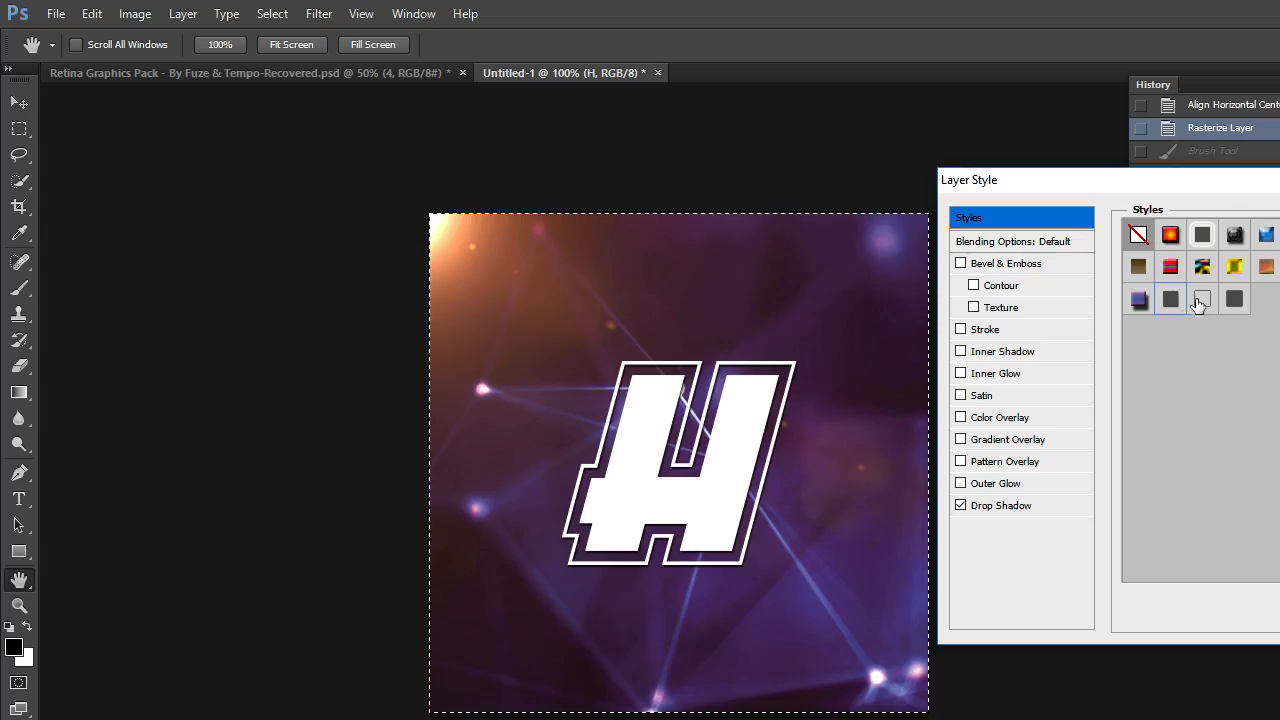
left_click(1200, 302)
left_click(1138, 266)
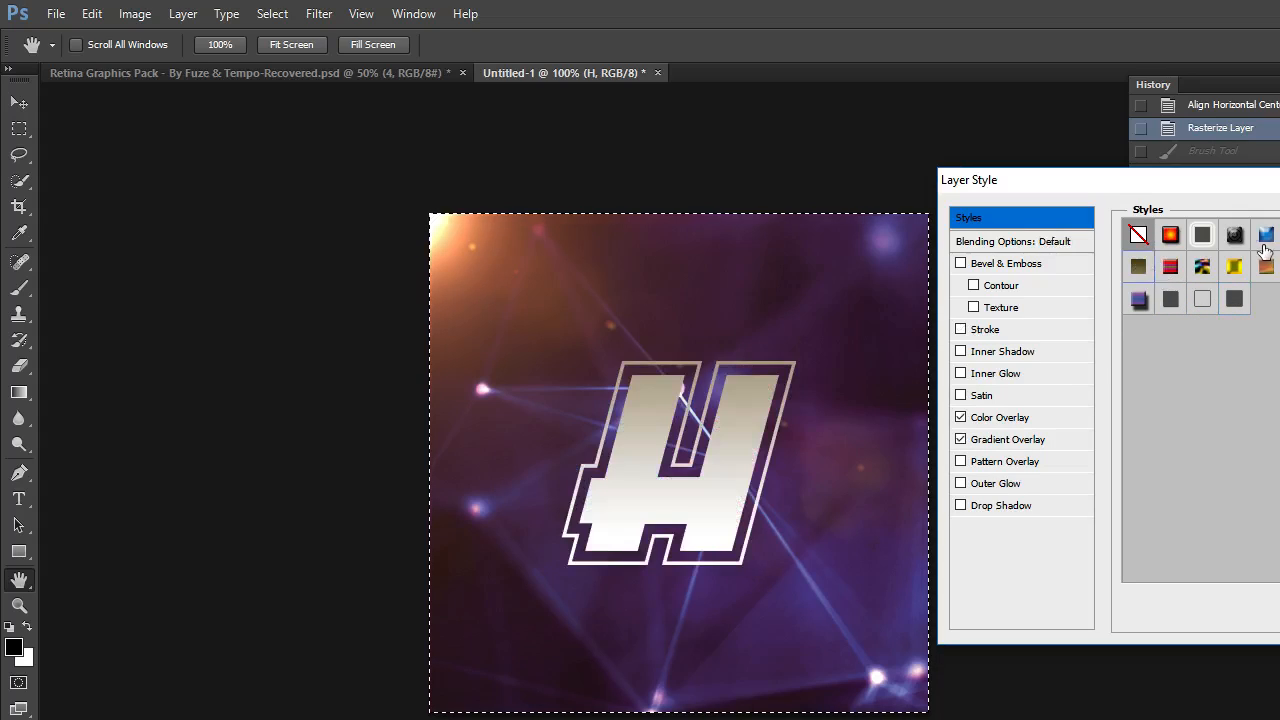
left_click(1170, 235)
left_click(1201, 238)
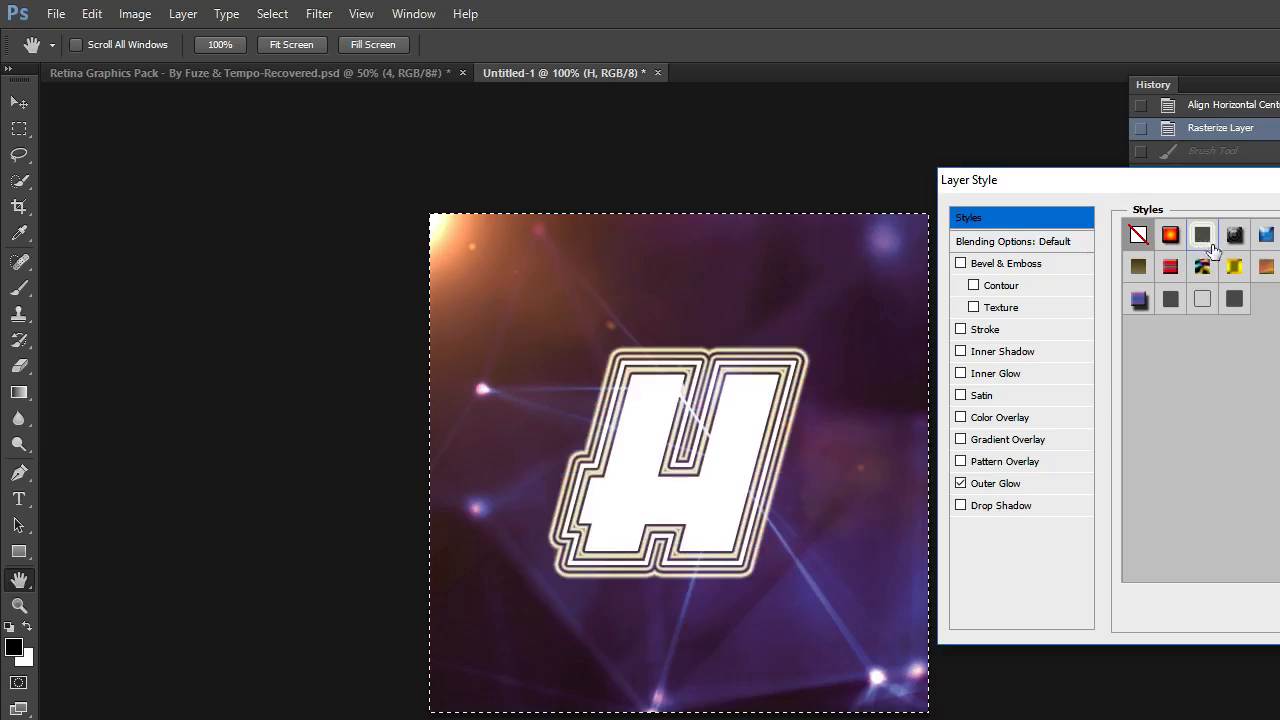
left_click_drag(1046, 189, 966, 213)
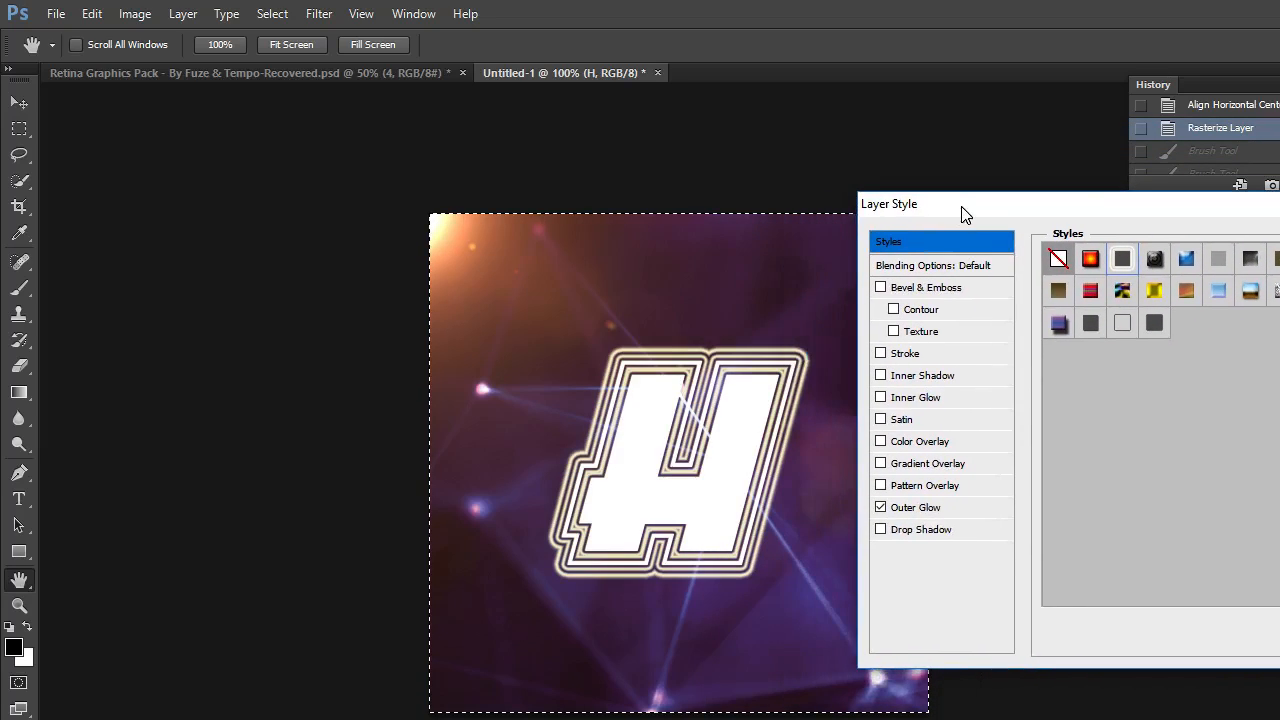
- Try the concentric-ring, glossy blue, puzzle-texture and plain color overlay preset styles on the letter H
left_click(1150, 262)
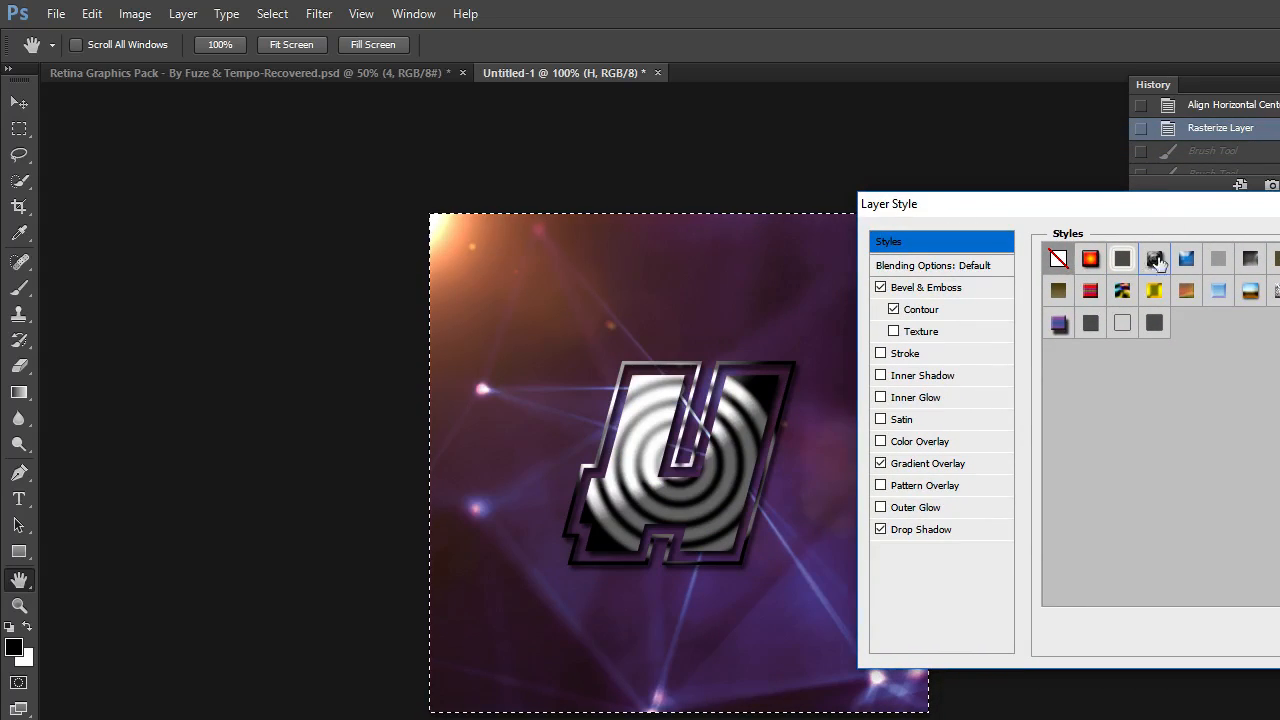
left_click(1190, 261)
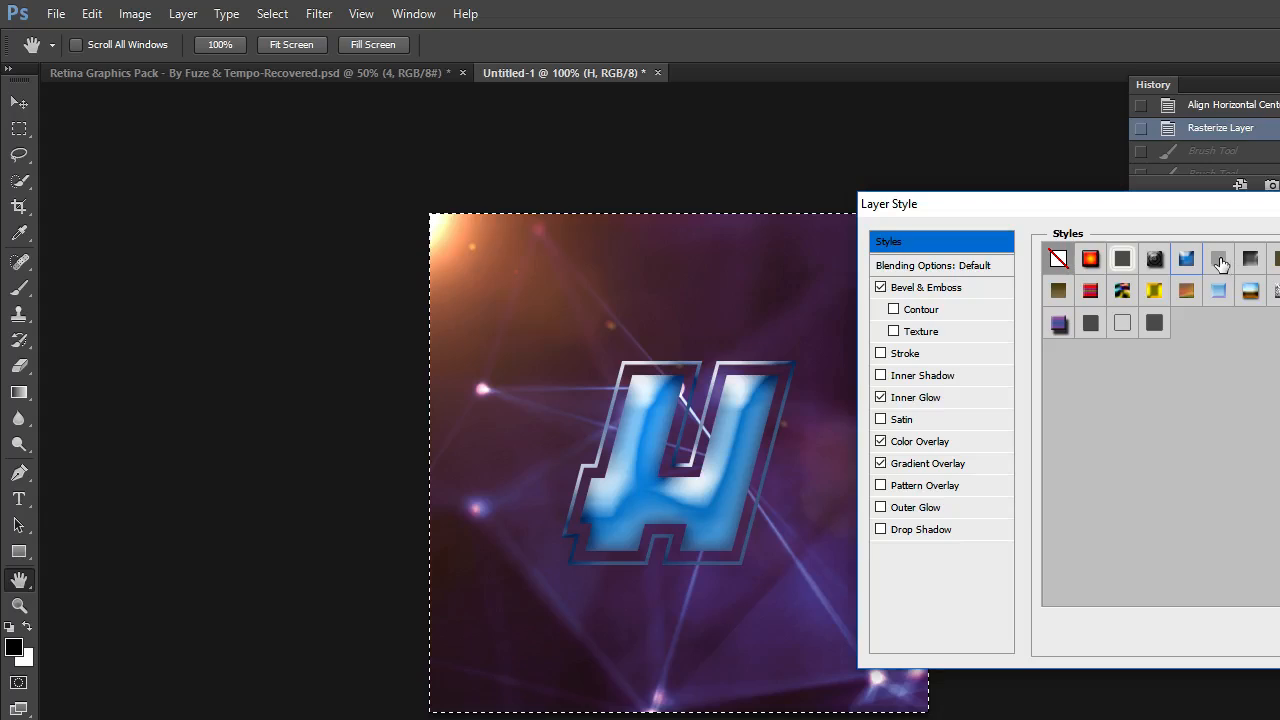
left_click(1219, 260)
left_click(1244, 261)
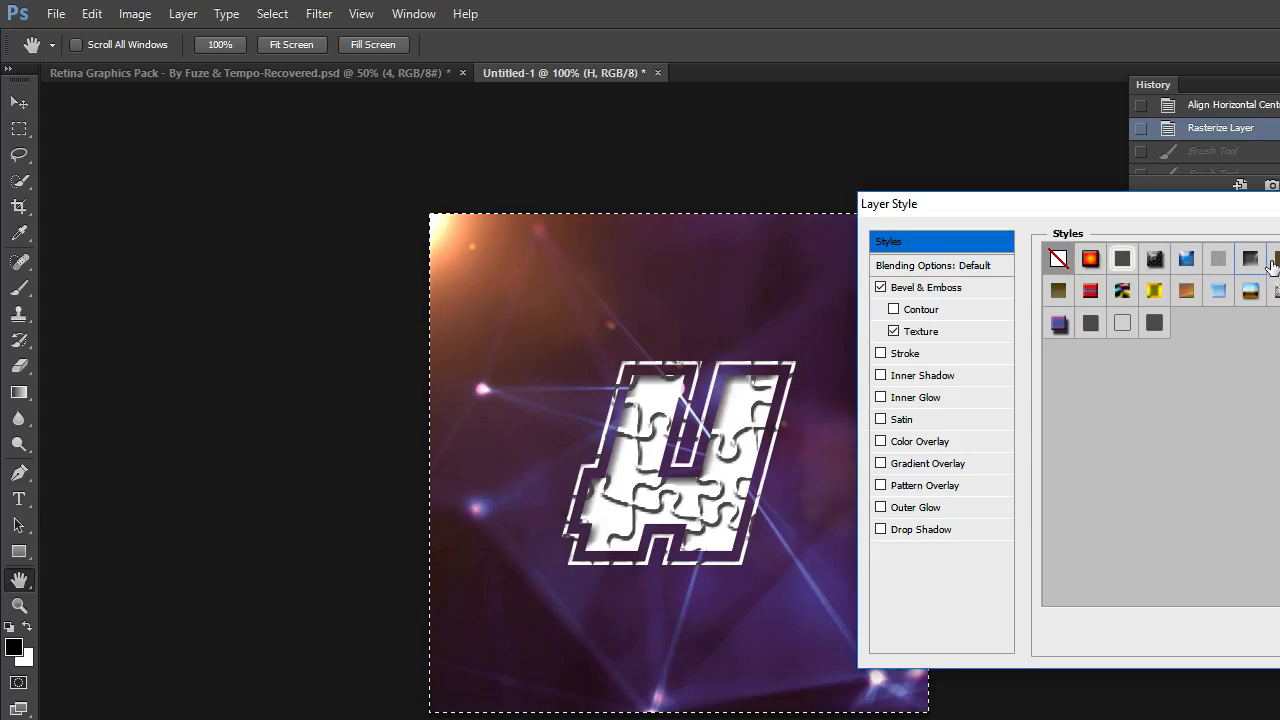
left_click(1272, 262)
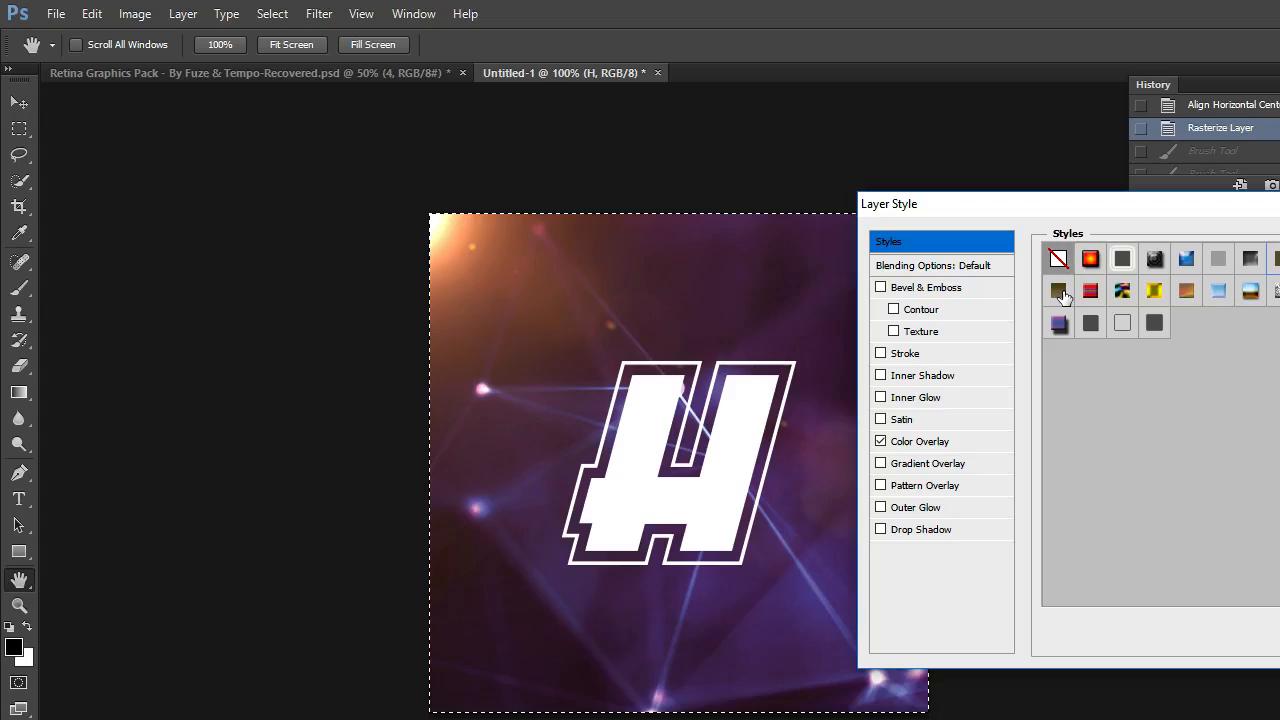
- Apply the preset style with a pale yellow outer glow to the letter H and accept the layer style
left_click(1090, 262)
left_click(1122, 262)
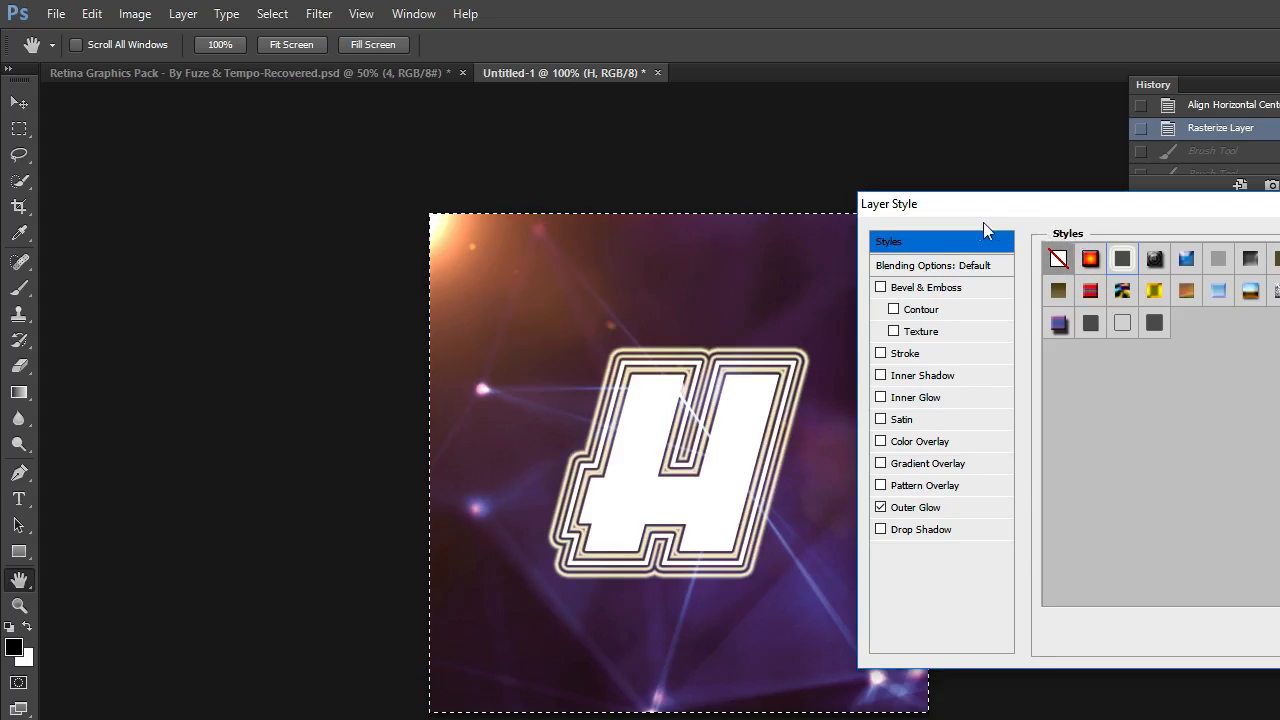
left_click_drag(1080, 200, 515, 441)
left_click(888, 477)
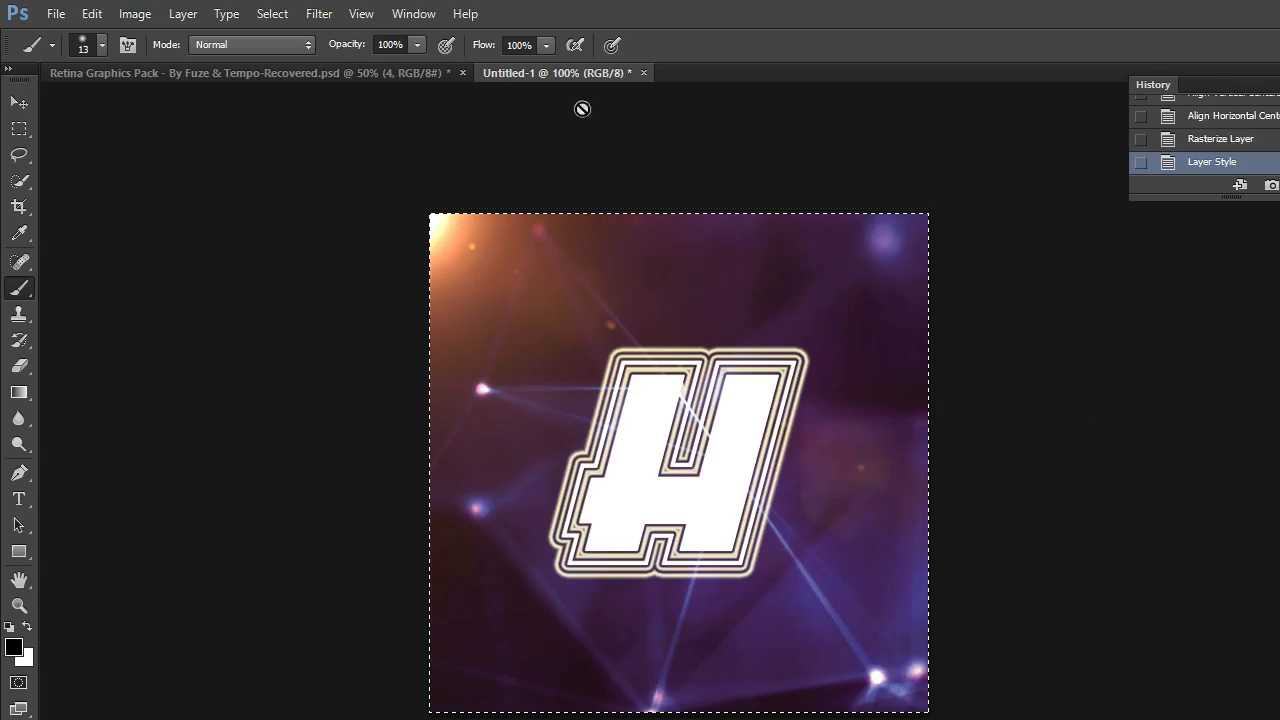
- Copy the sniper rifle layer from the Retina Graphics Pack document into Untitled-1 and position its barrel across the letter H
left_click(414, 74)
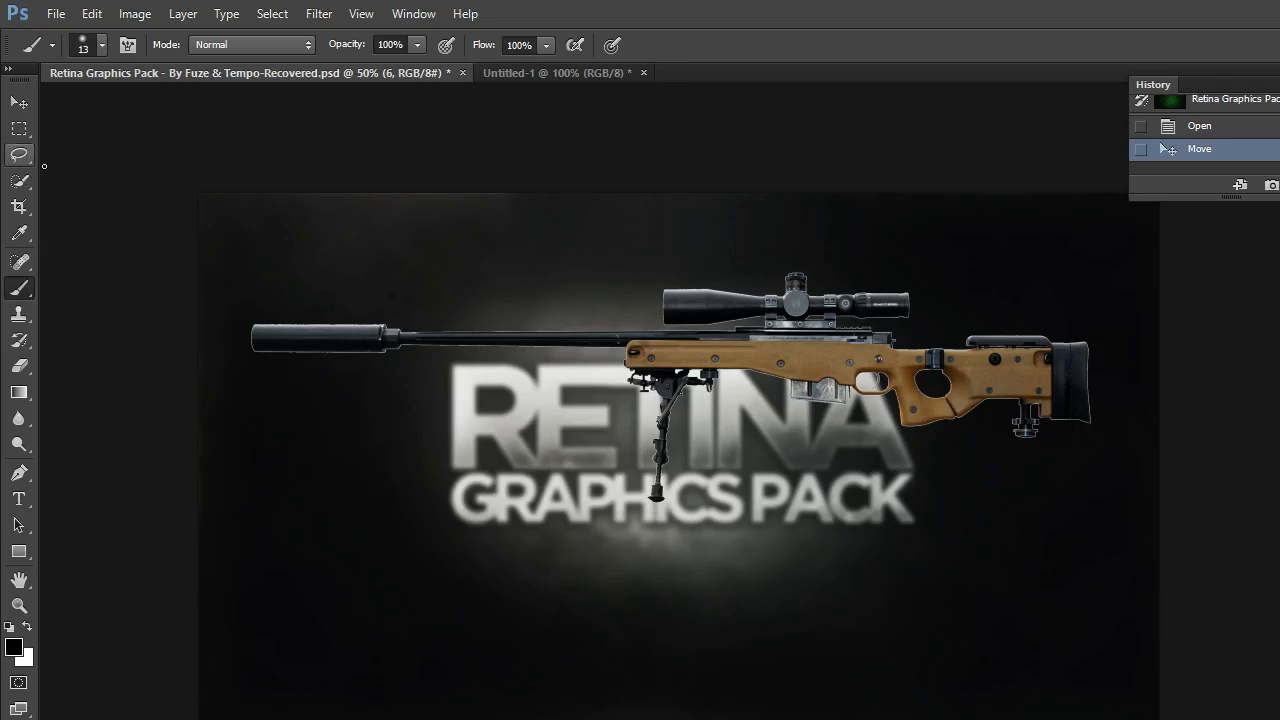
left_click(19, 102)
left_click(554, 73)
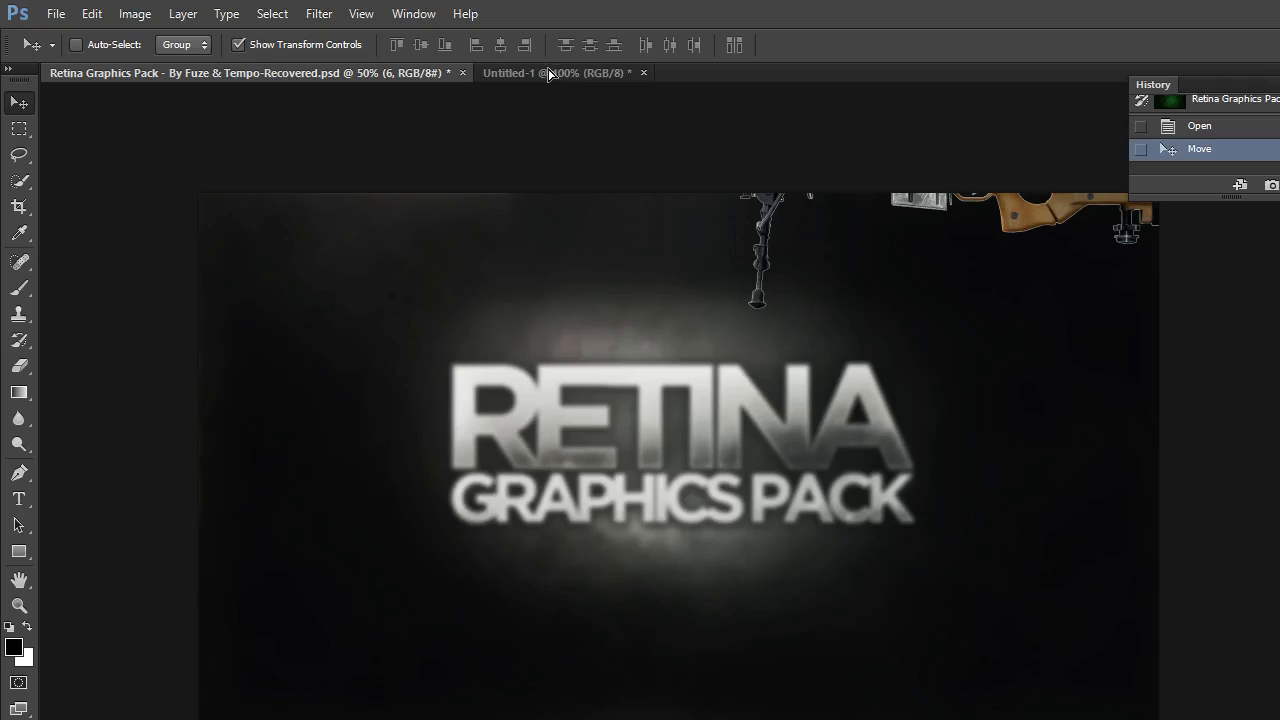
left_click_drag(626, 372, 624, 400)
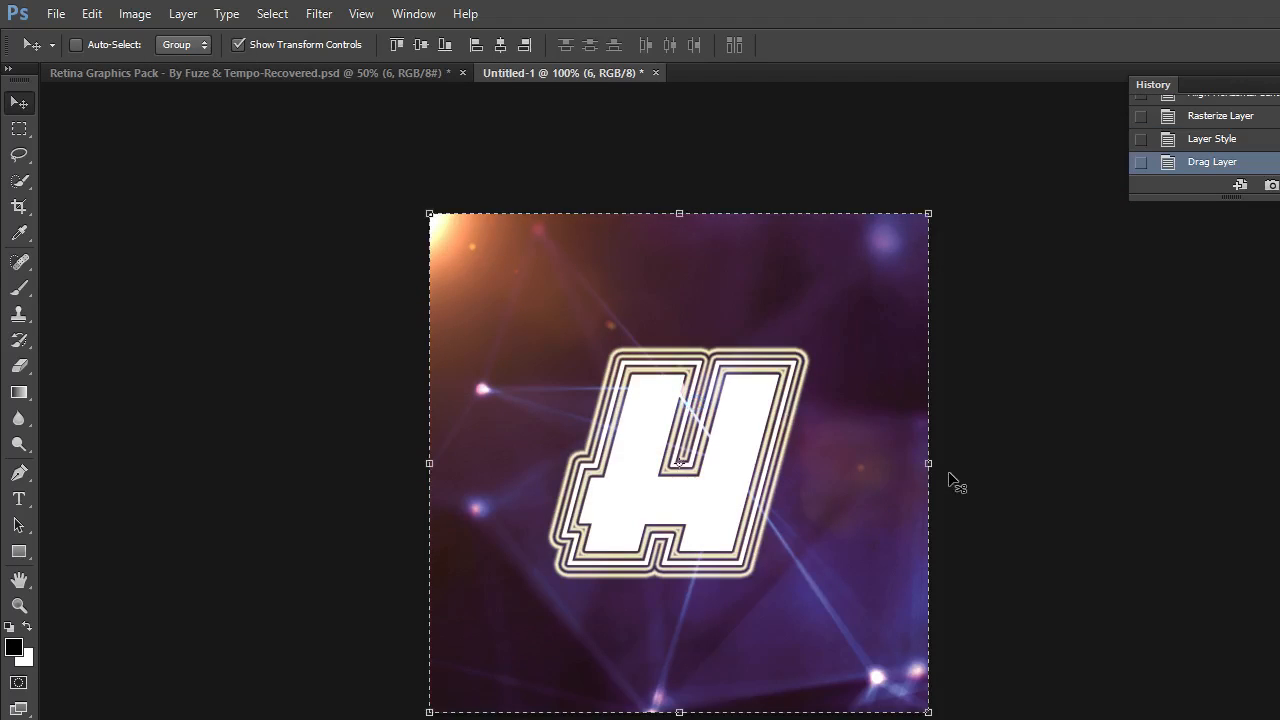
mouse_move(781, 502)
left_mouse_down()
mouse_move(777, 532)
mouse_move(718, 543)
mouse_move(893, 497)
mouse_move(803, 511)
left_mouse_up()
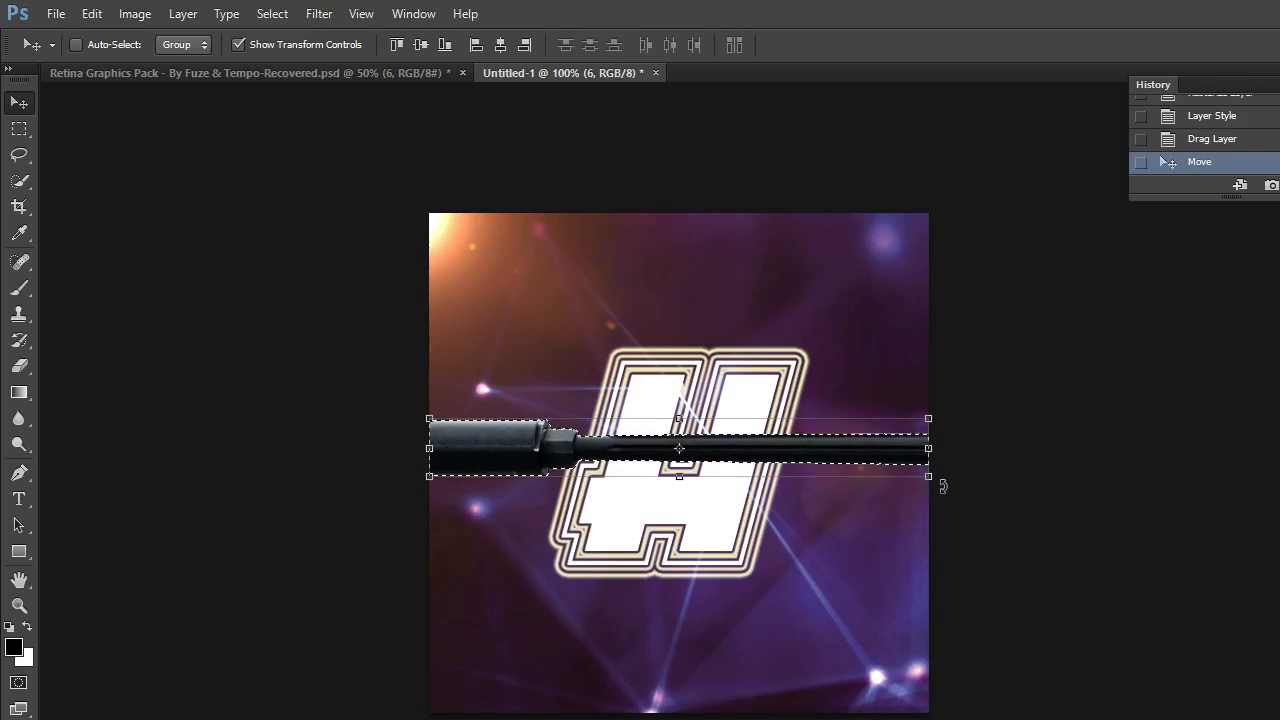
- Rotate the rifle barrel about 30° clockwise and enlarge it so that it crosses the icon diagonally
left_click_drag(940, 488, 797, 544)
left_click_drag(477, 299, 442, 233)
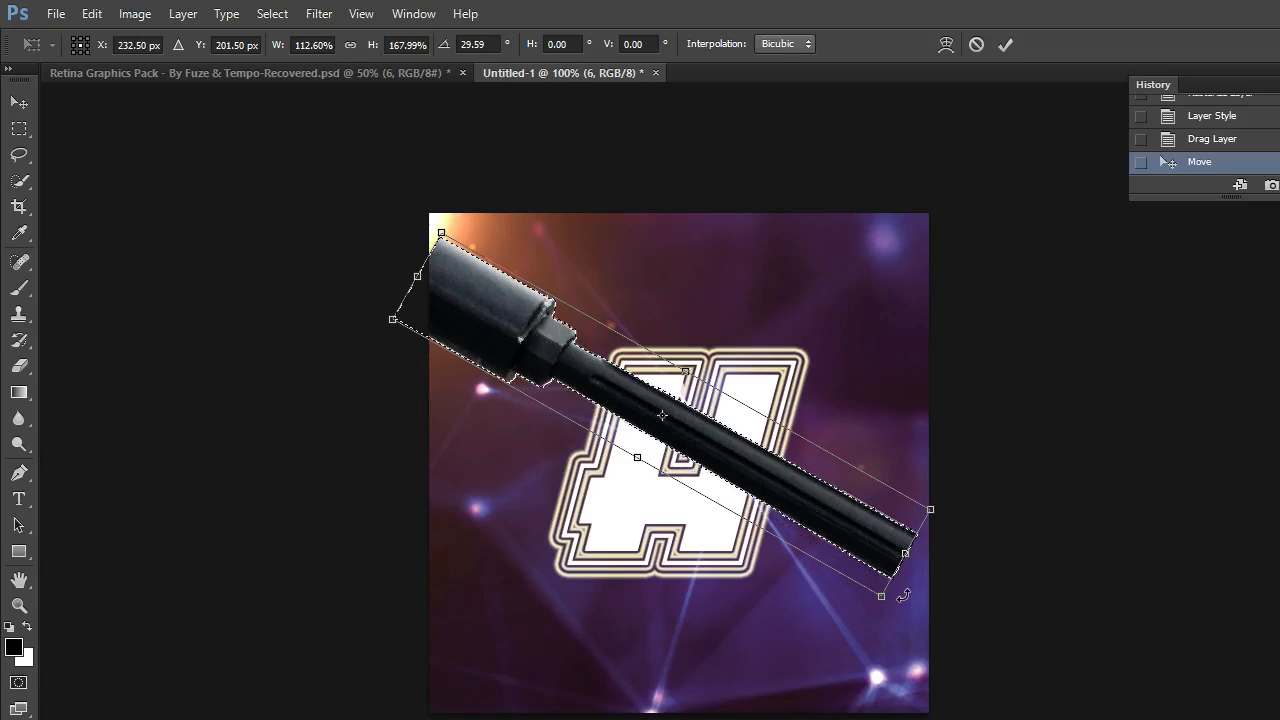
left_click_drag(883, 597, 957, 677)
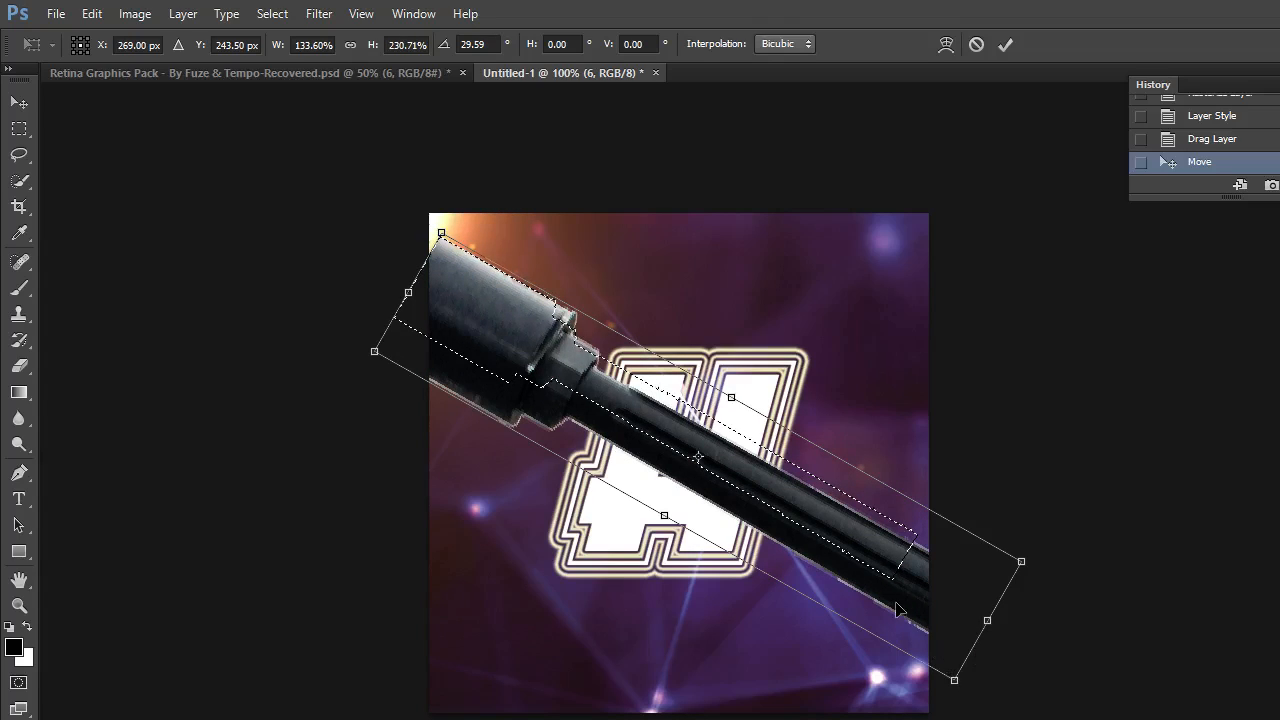
left_click_drag(887, 617, 871, 610)
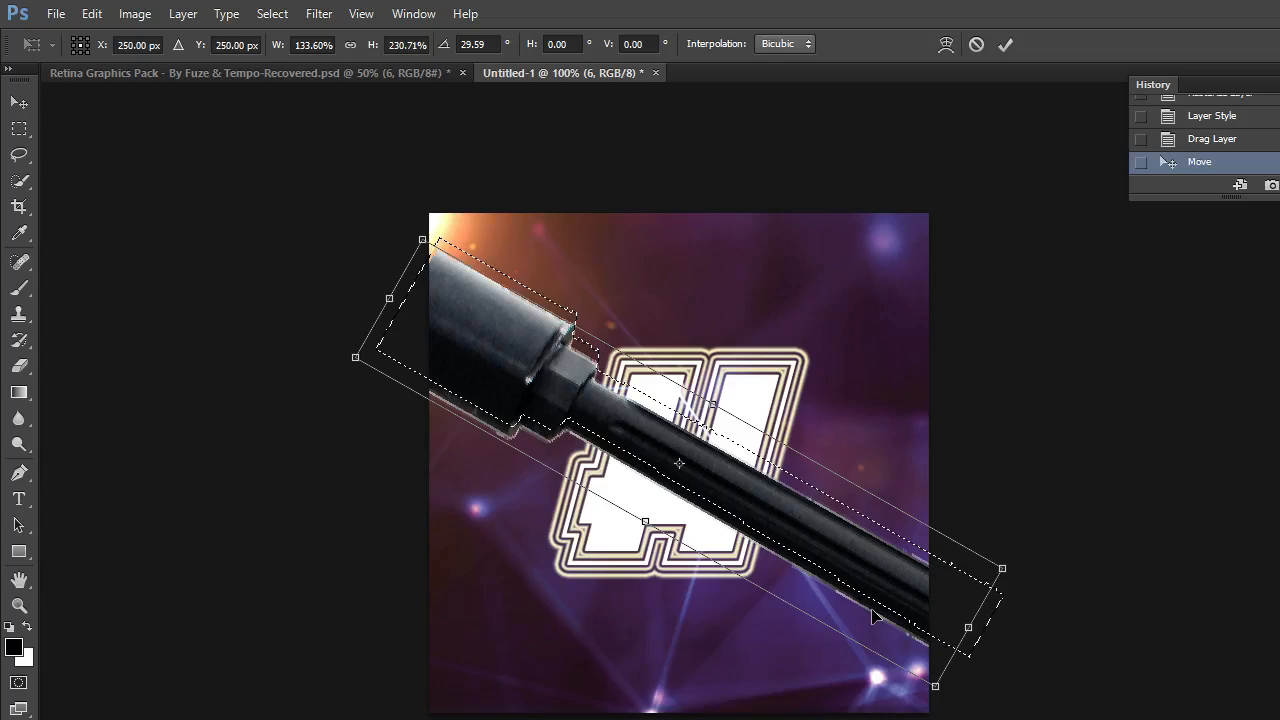
key("Return")
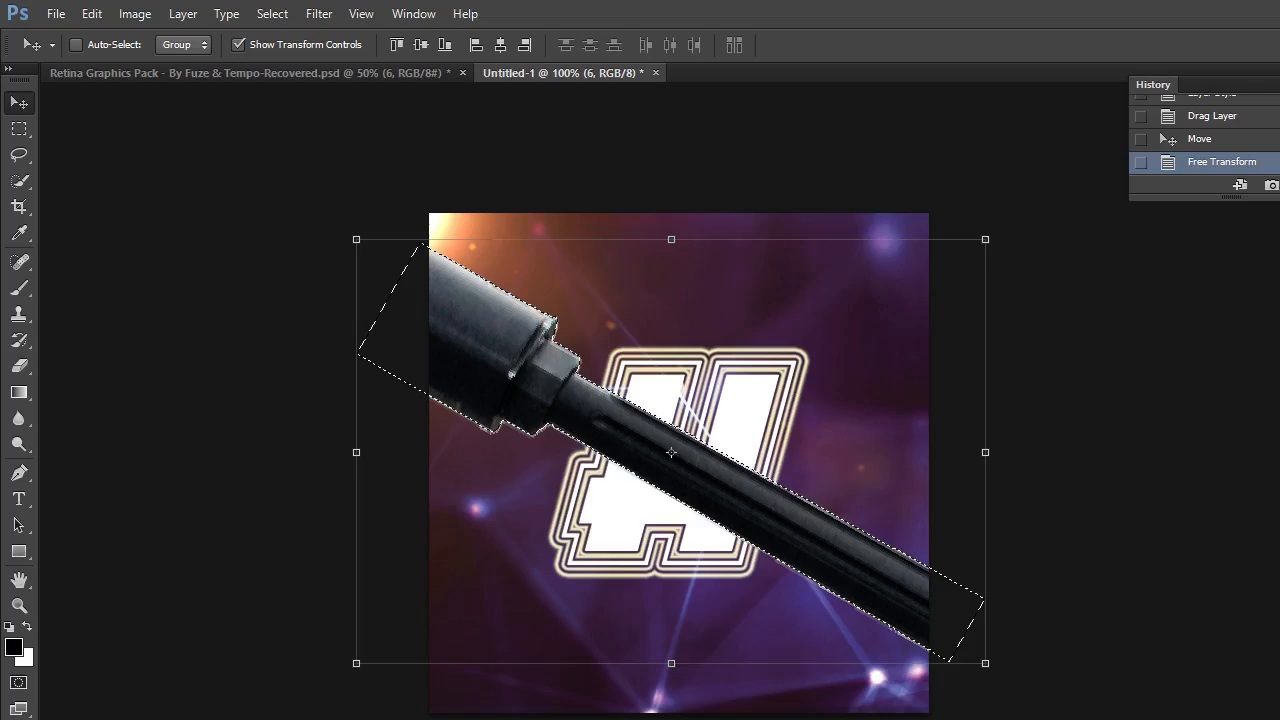
- Reorder the layers so that the letter H sits in front of the rifle barrel
key("ctrl+[")
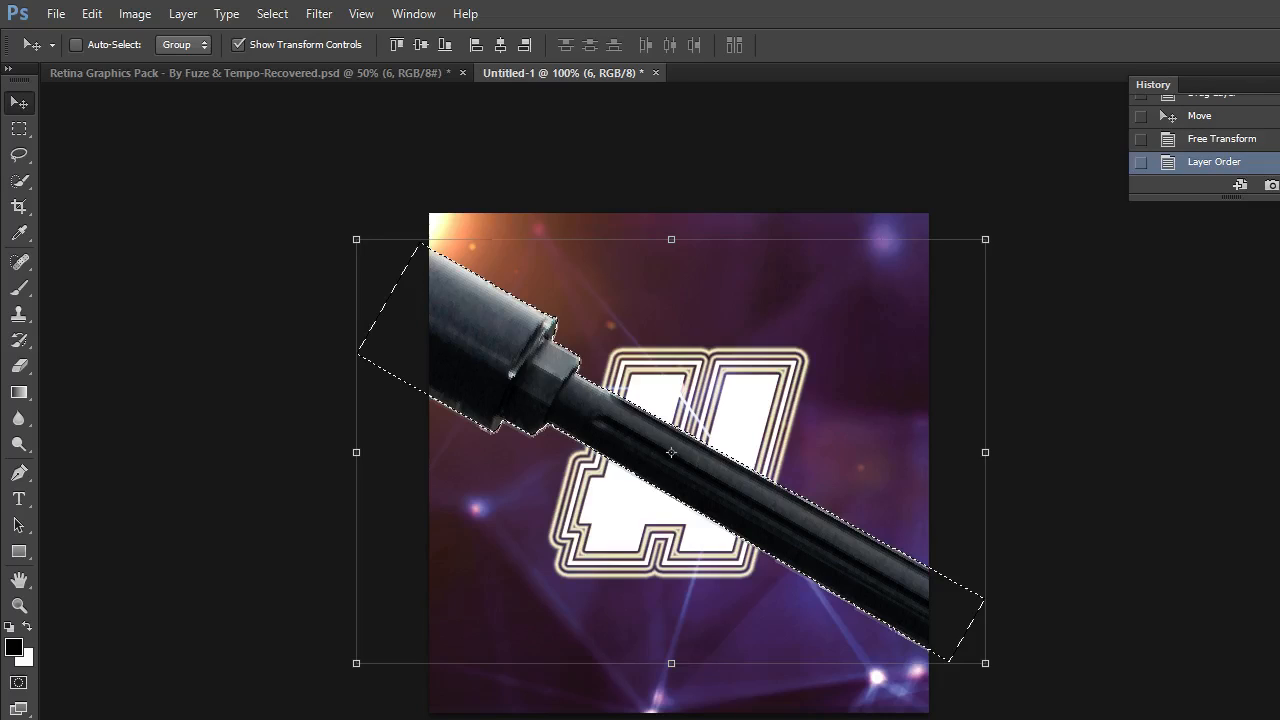
key("alt+[")
key("ctrl+]")
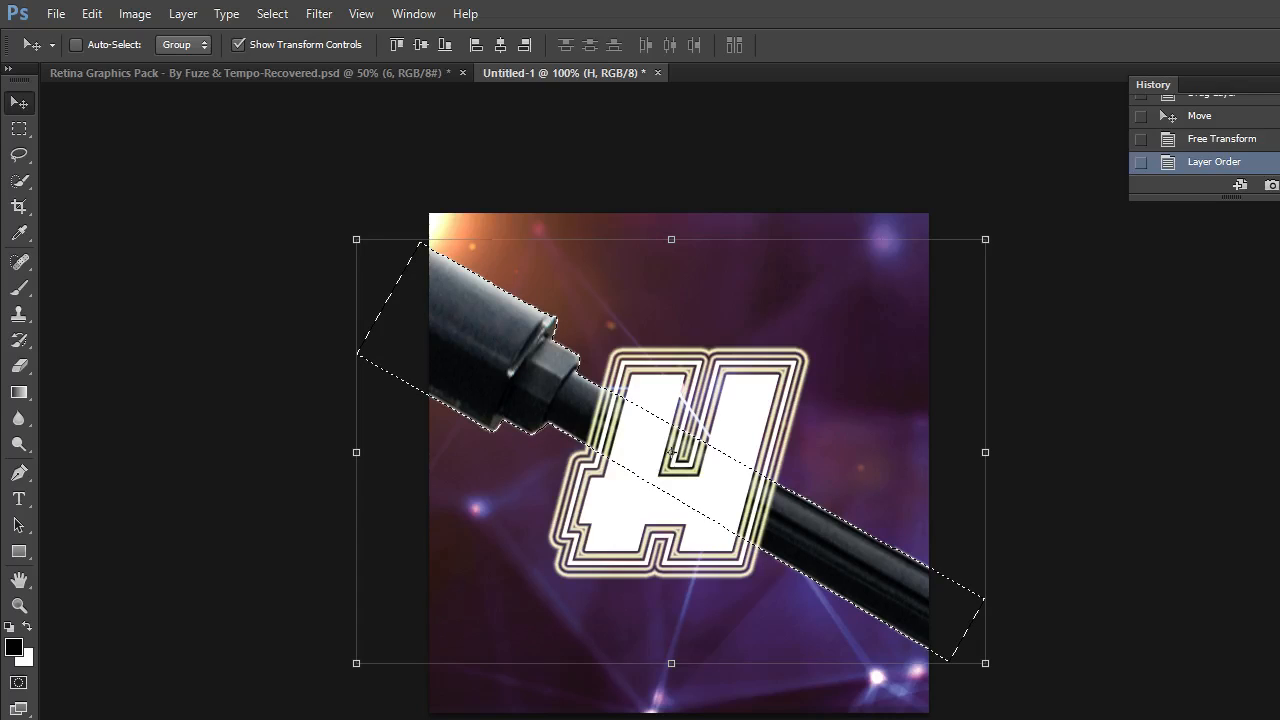
- Copy the shattered debris layer from the Retina Graphics Pack document into Untitled-1 and position it across the icon background
left_click(293, 69)
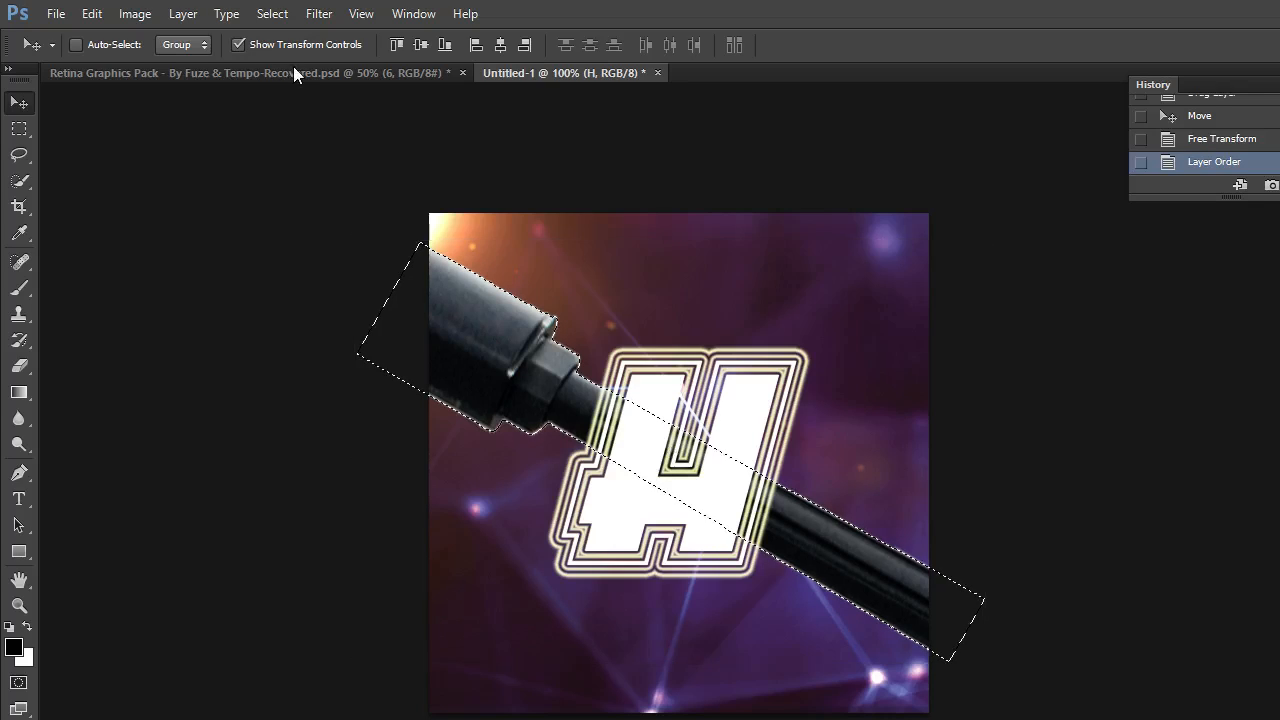
left_click(293, 68)
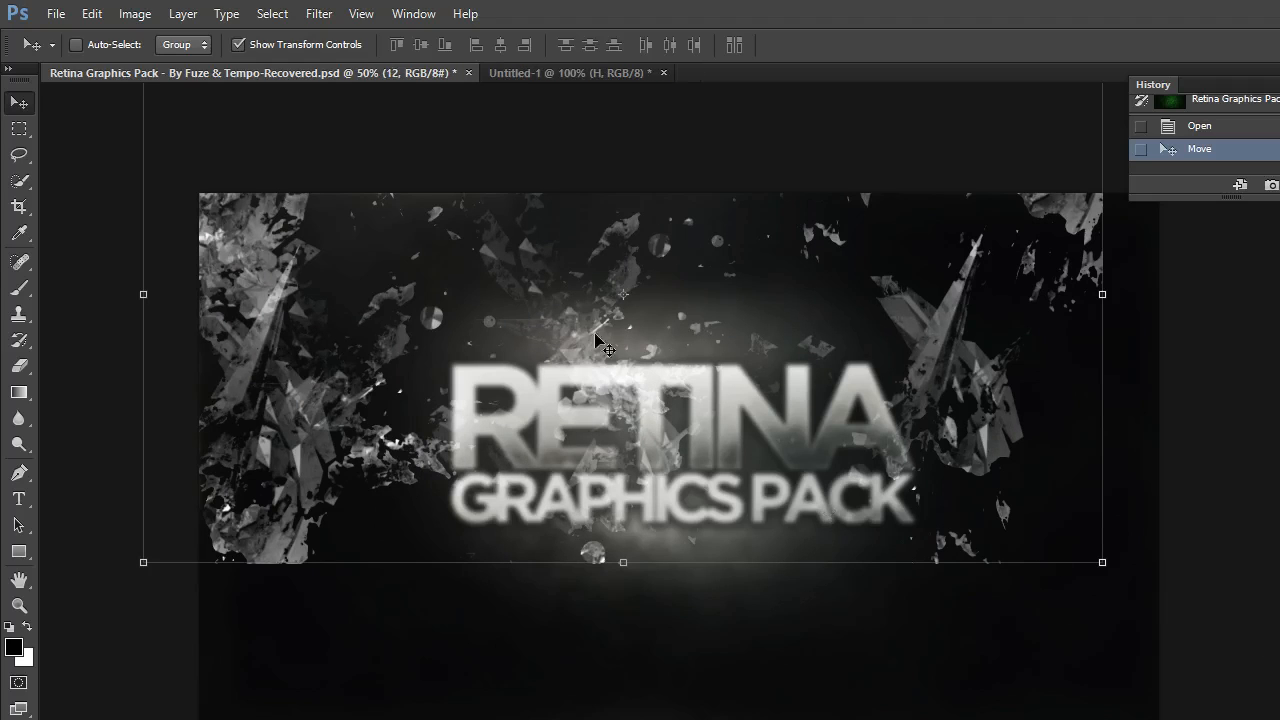
left_click_drag(402, 243, 615, 312)
mouse_move(862, 325)
left_mouse_down()
mouse_move(866, 314)
mouse_move(866, 346)
left_mouse_up()
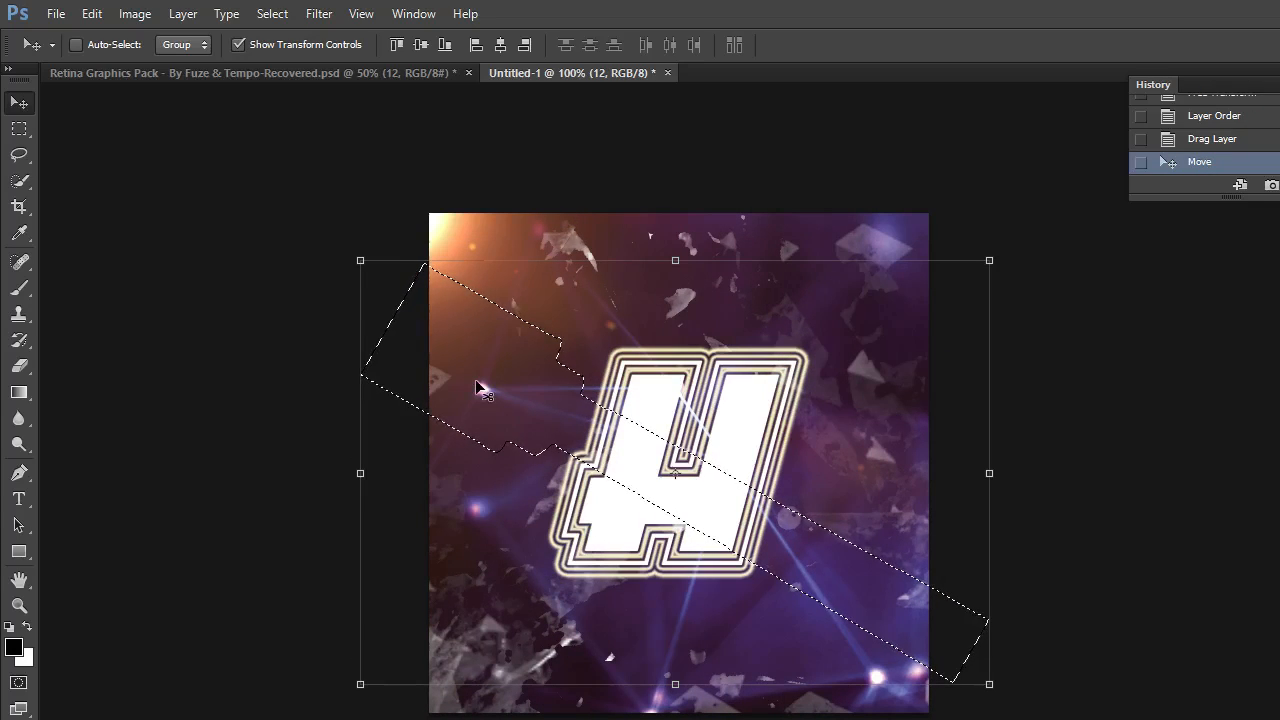
- Clear the rifle-shaped selection and nudge the letter H slightly to the right
left_click(1279, 655)
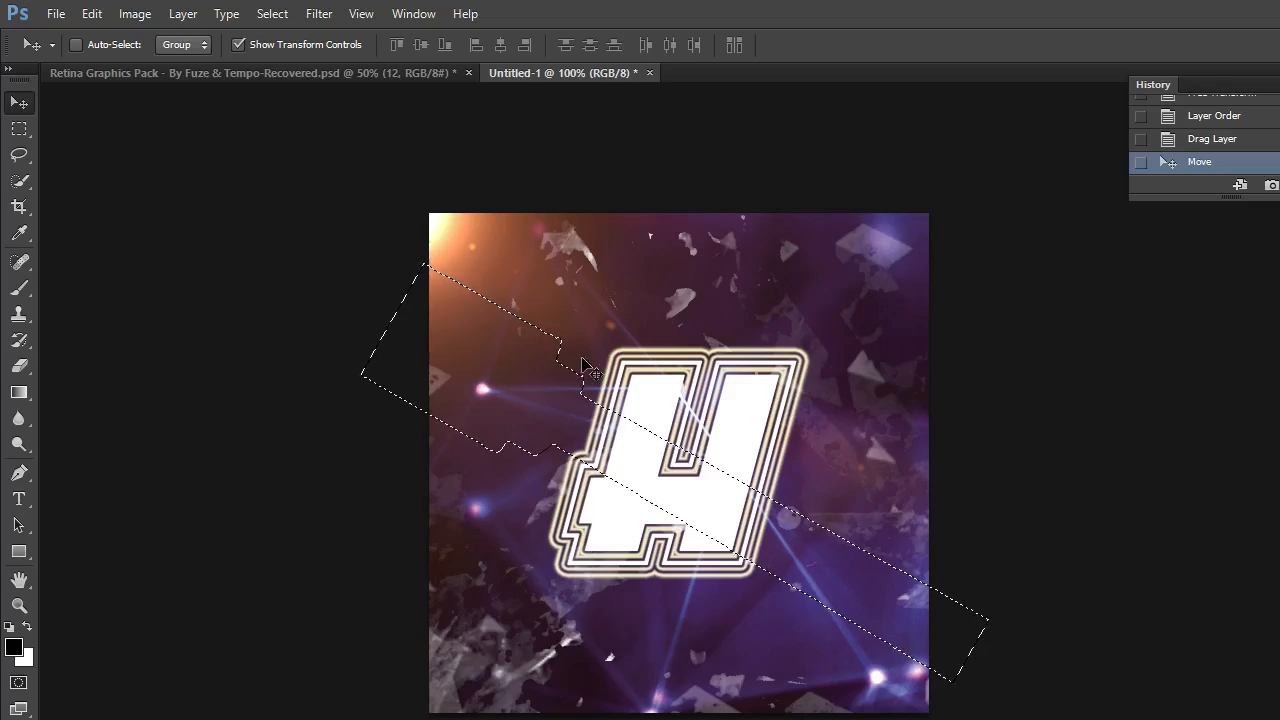
key("ctrl+a")
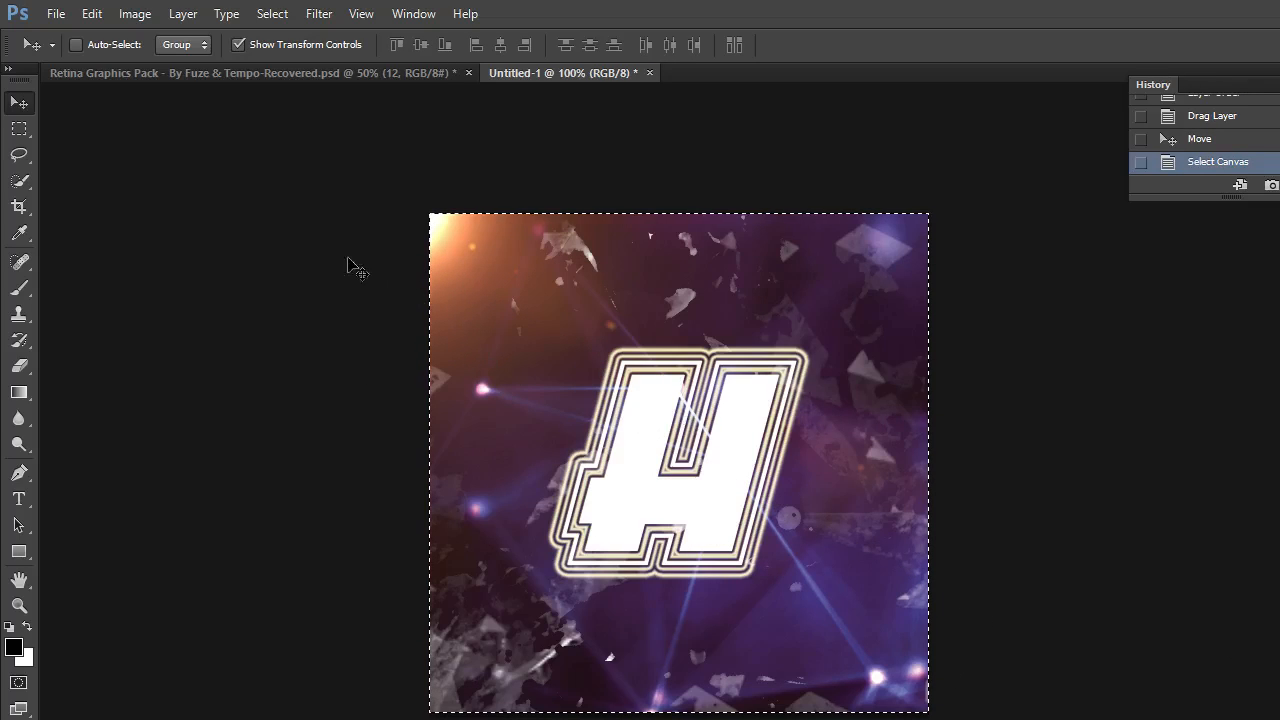
left_click(24, 132)
left_click_drag(120, 190, 246, 283)
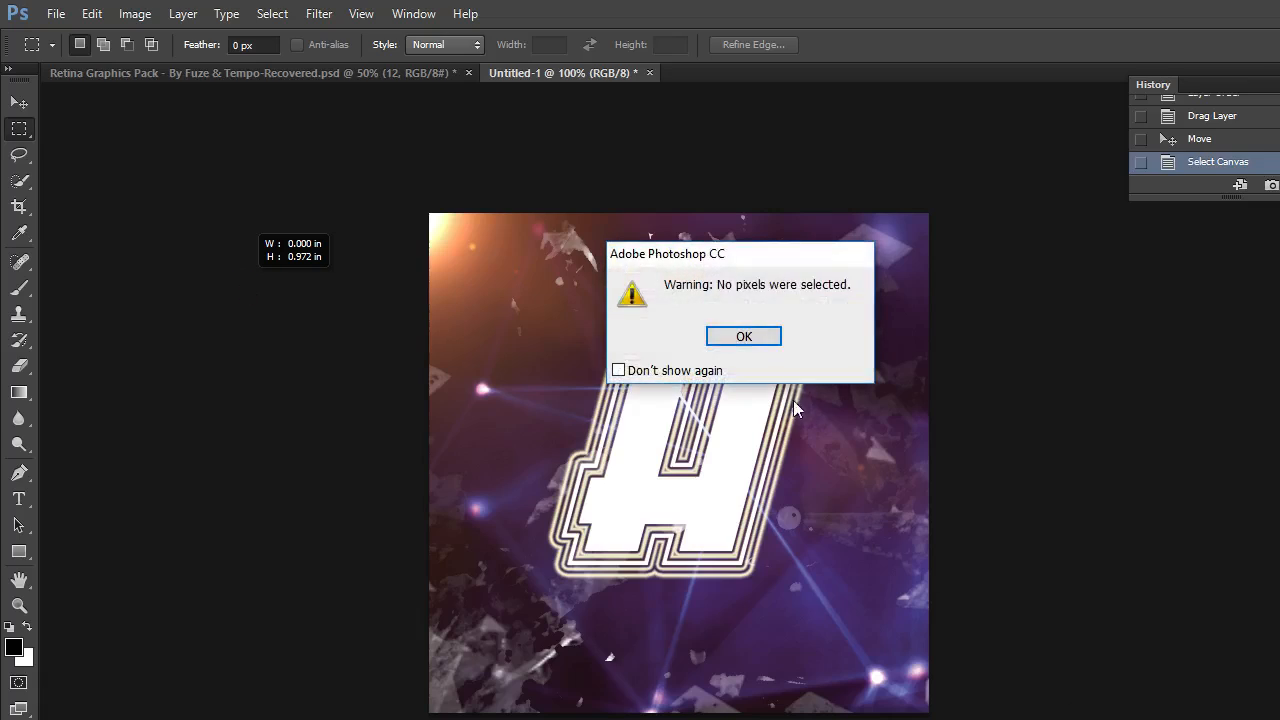
left_click(743, 335)
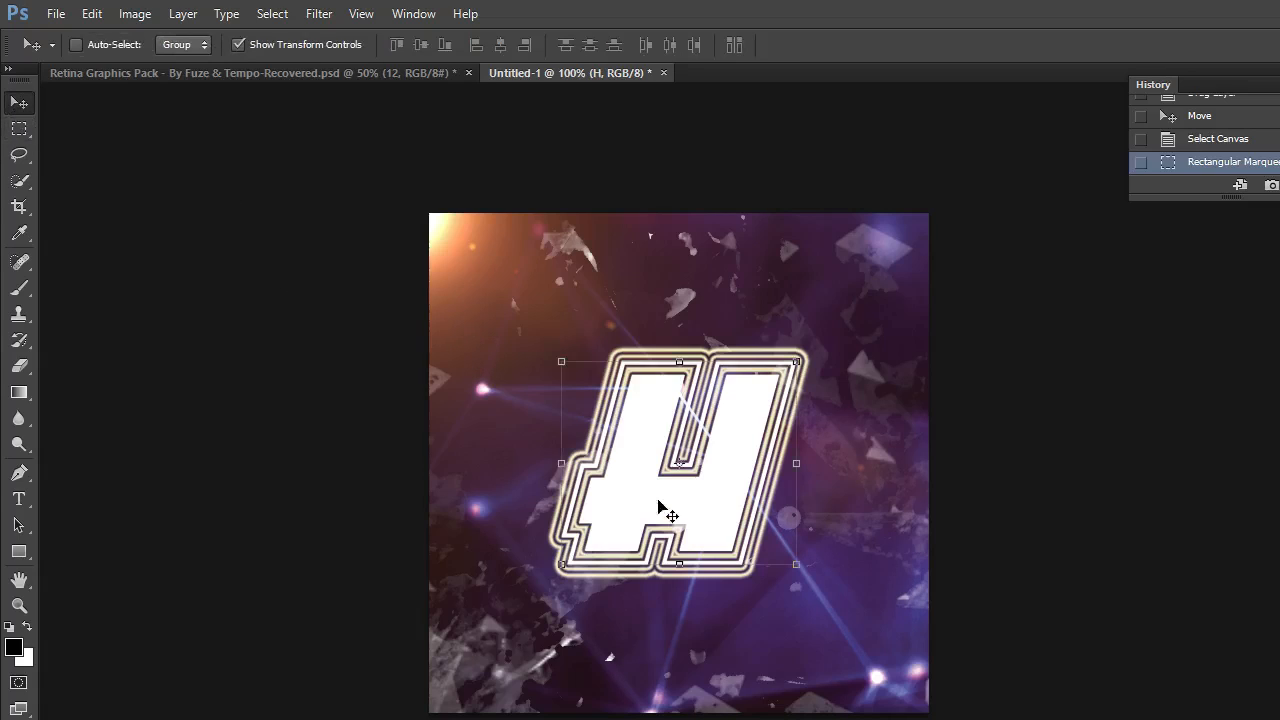
mouse_move(657, 509)
left_mouse_down()
mouse_move(700, 486)
mouse_move(678, 519)
left_mouse_up()
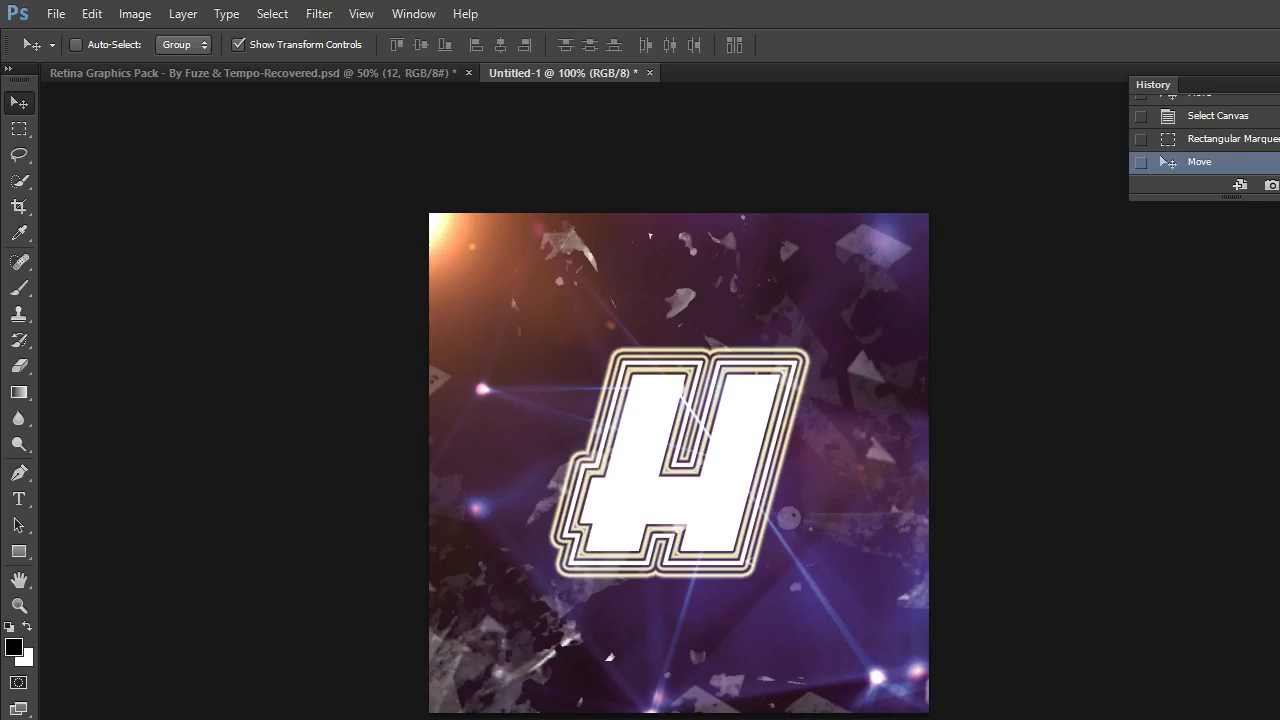
right_click(1279, 200)
left_click(1270, 116)
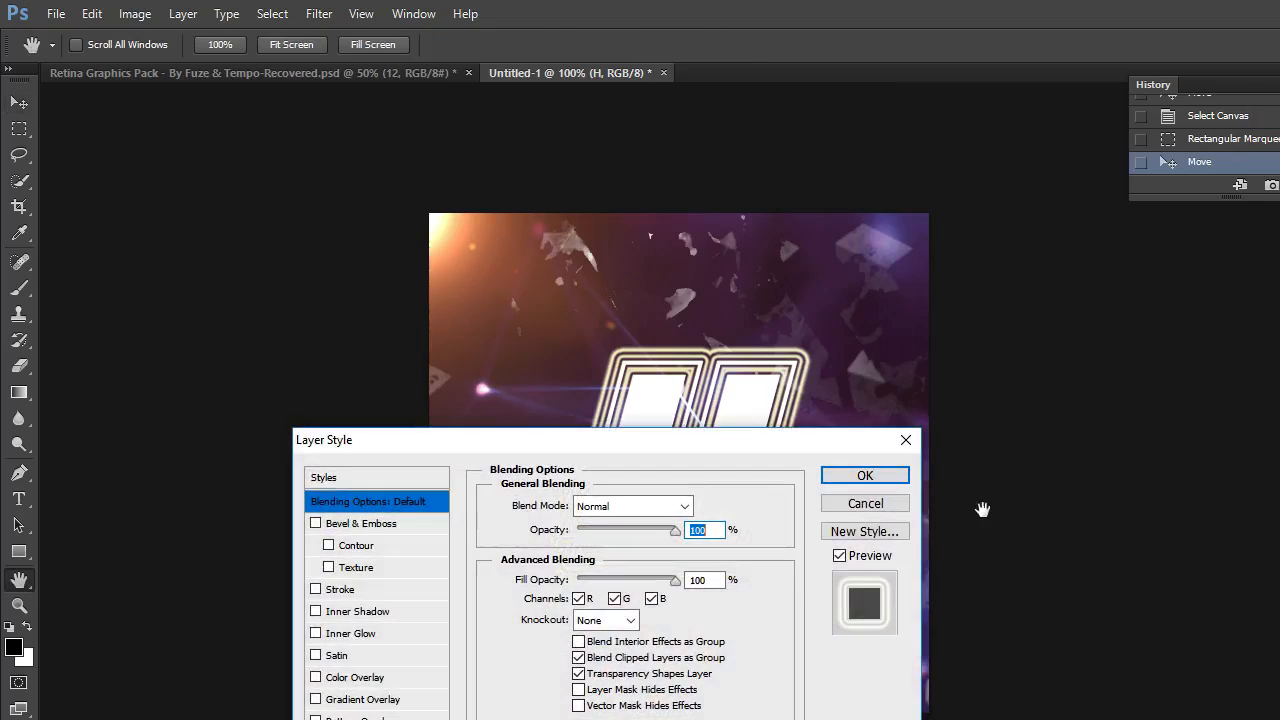
left_click(906, 440)
- Duplicate the letter H layer as H copy, offset the copy slightly up and right, and move it down the layer stack
key("v")
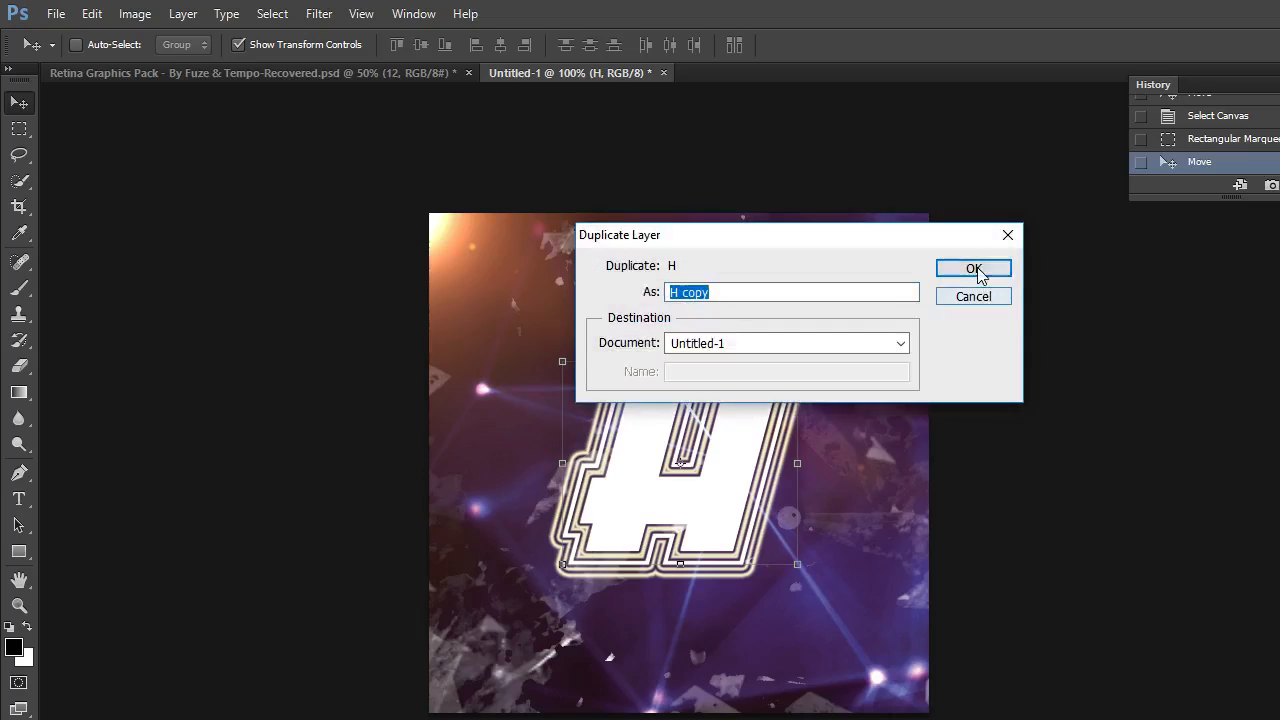
left_click(979, 271)
left_click_drag(740, 440, 751, 415)
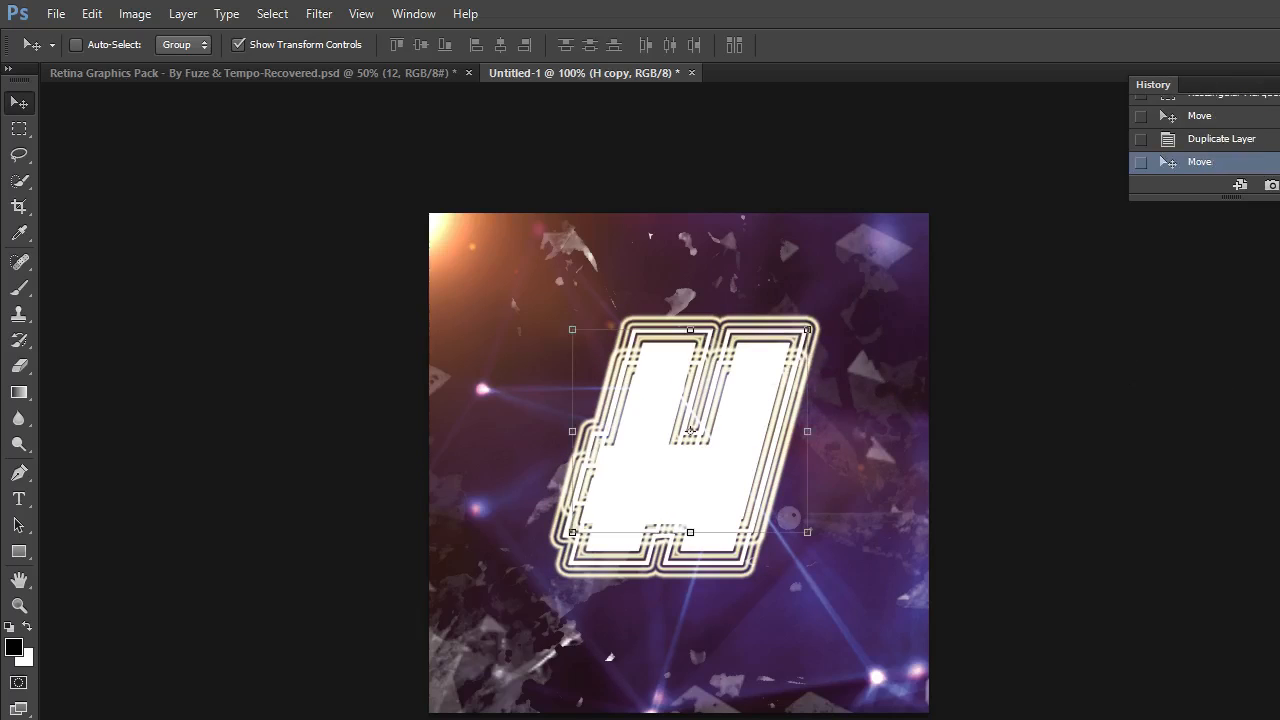
key("ctrl+[")
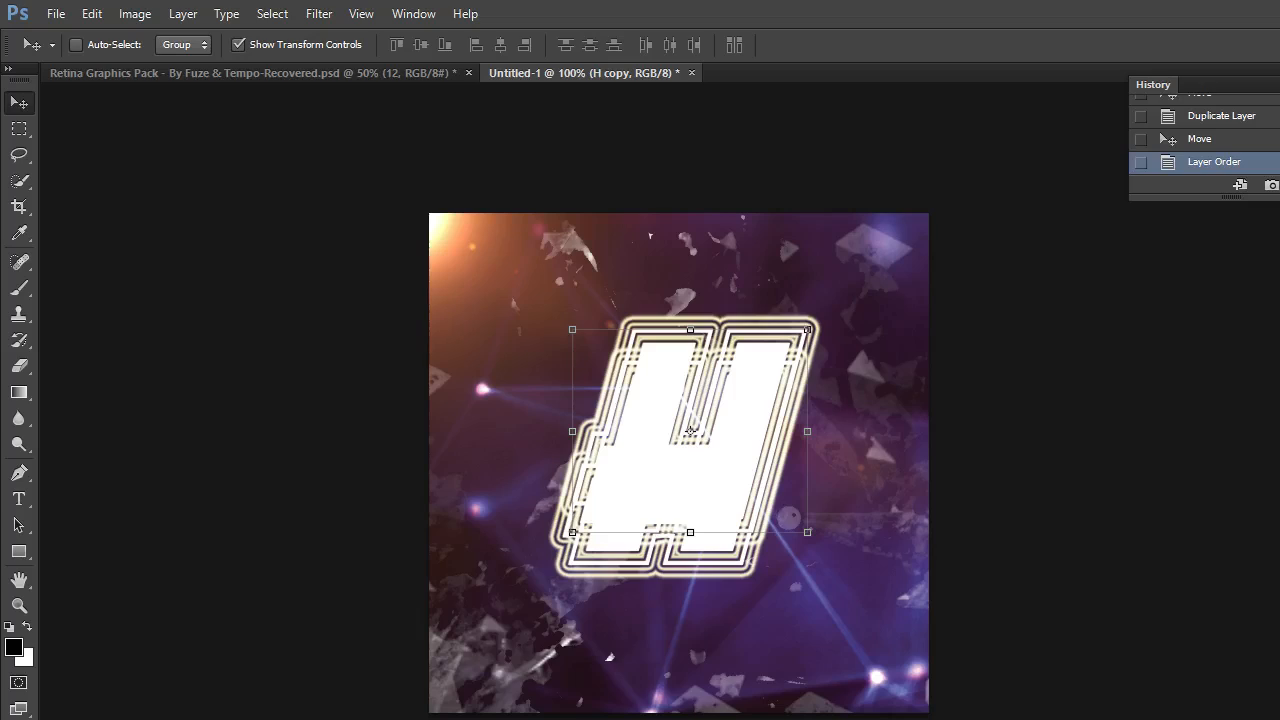
key("ctrl+[")
key("ctrl+[")
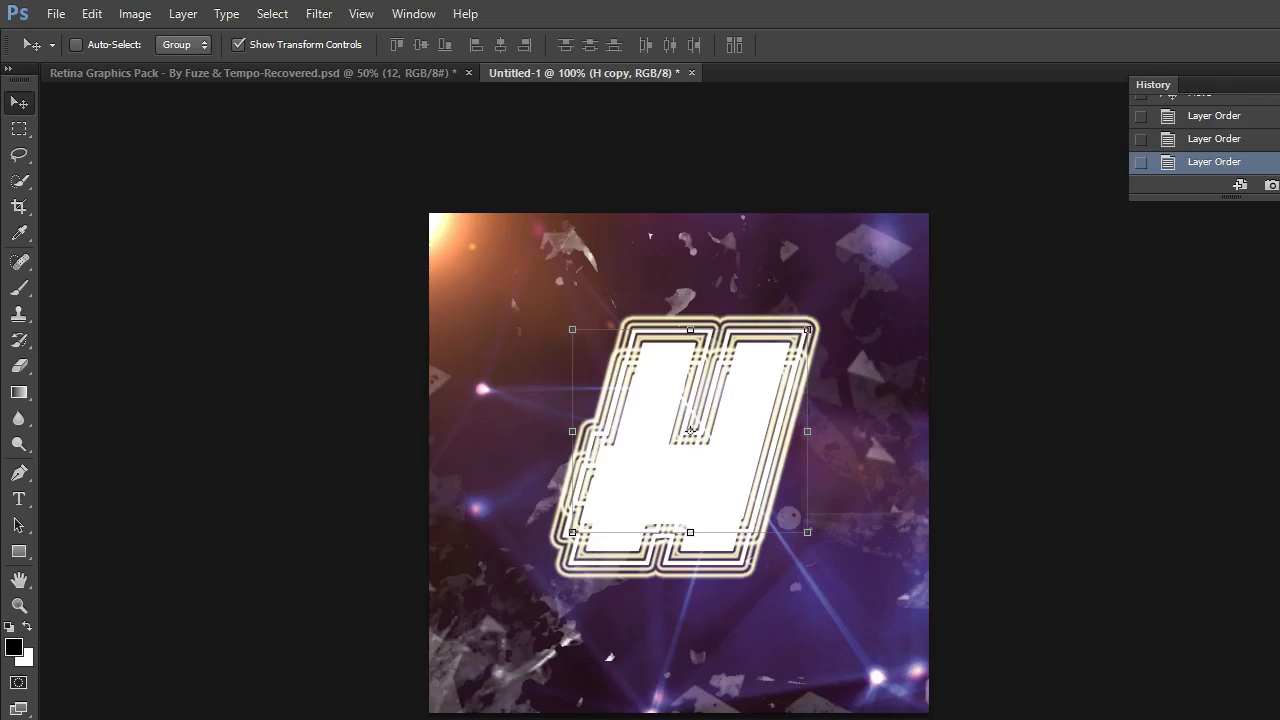
key("ctrl+[")
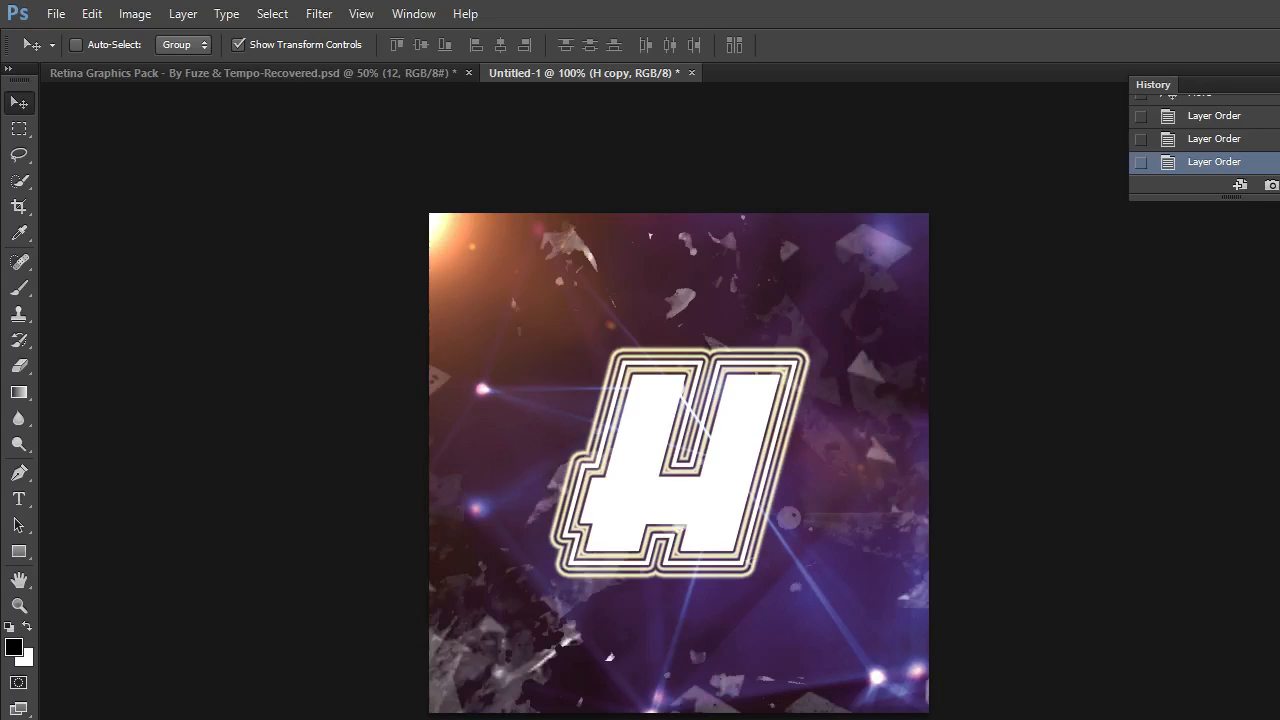
- Copy the glowing white squares layer from the Retina Graphics Pack document into Untitled-1 and lower it several levels in the layer stack
left_click(352, 75)
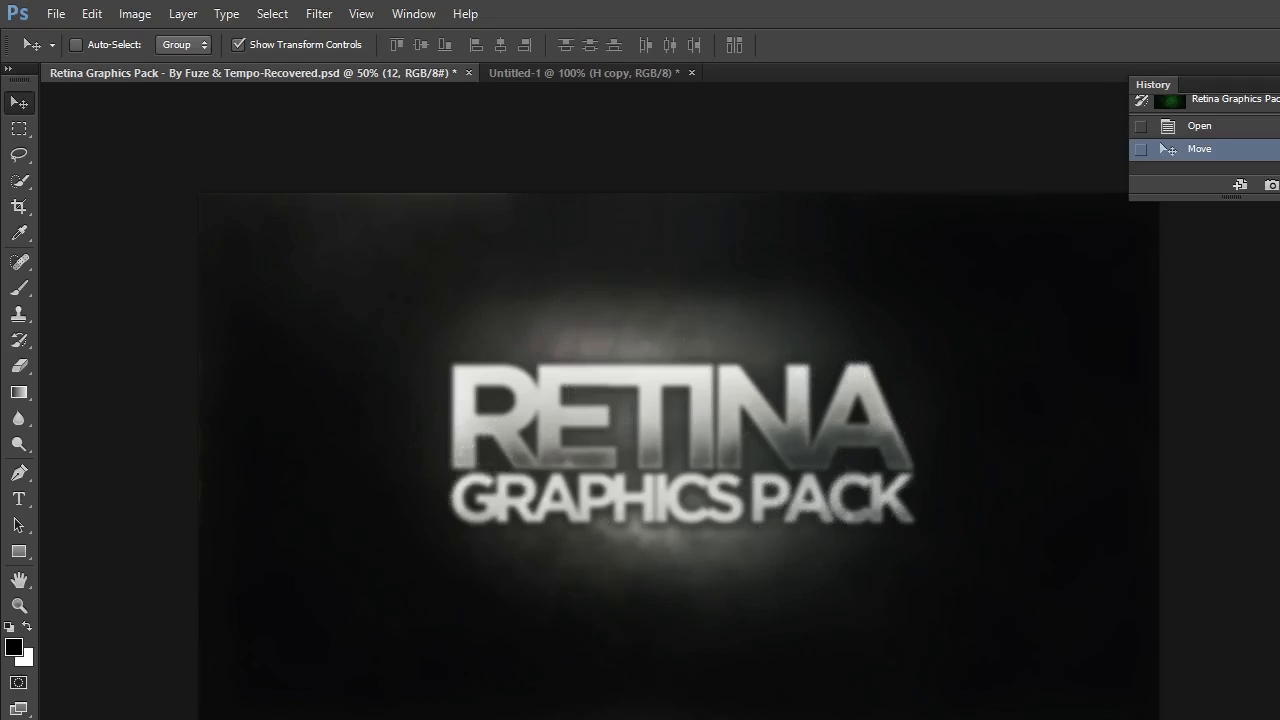
left_click_drag(531, 358, 854, 263)
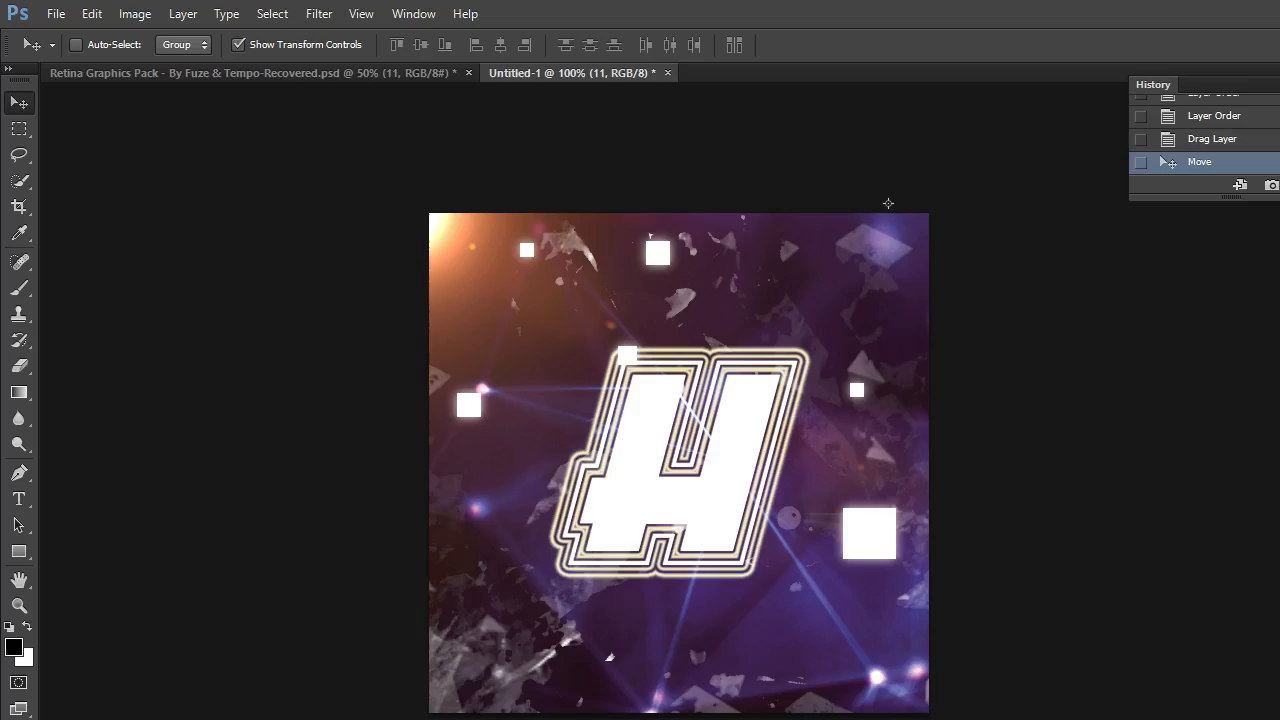
key("ctrl+bracketleft")
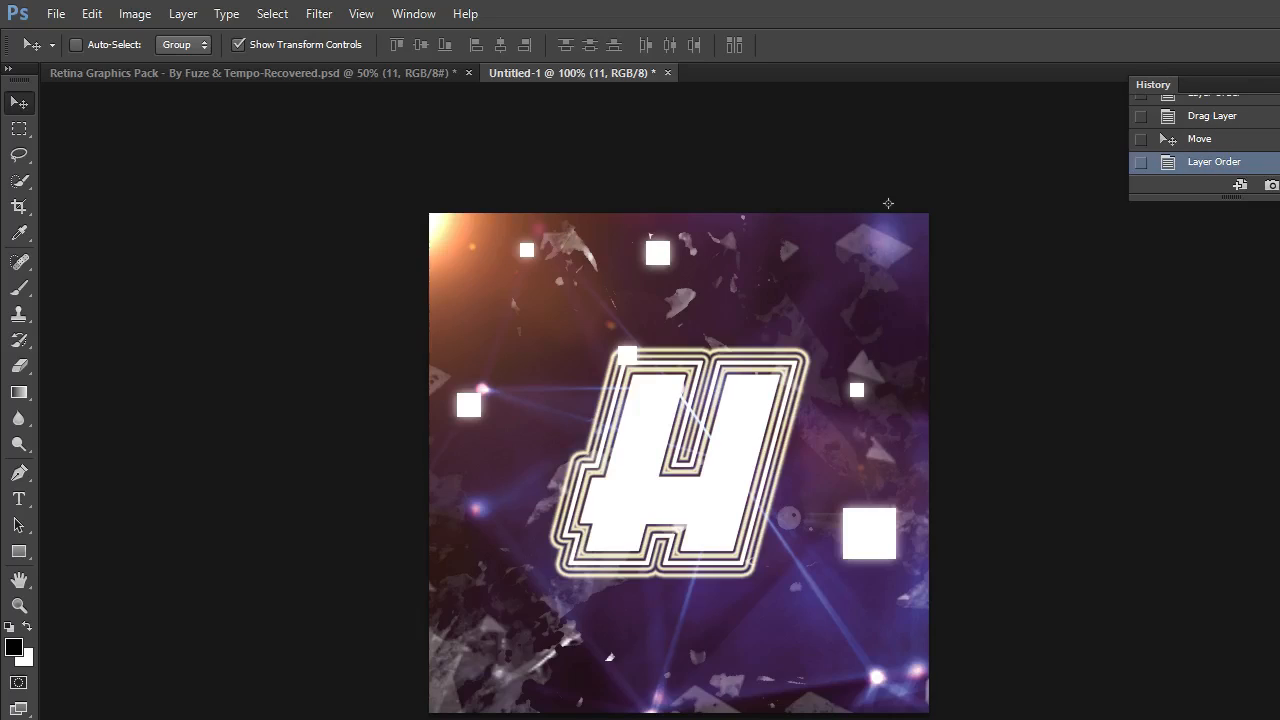
key("ctrl+bracketleft")
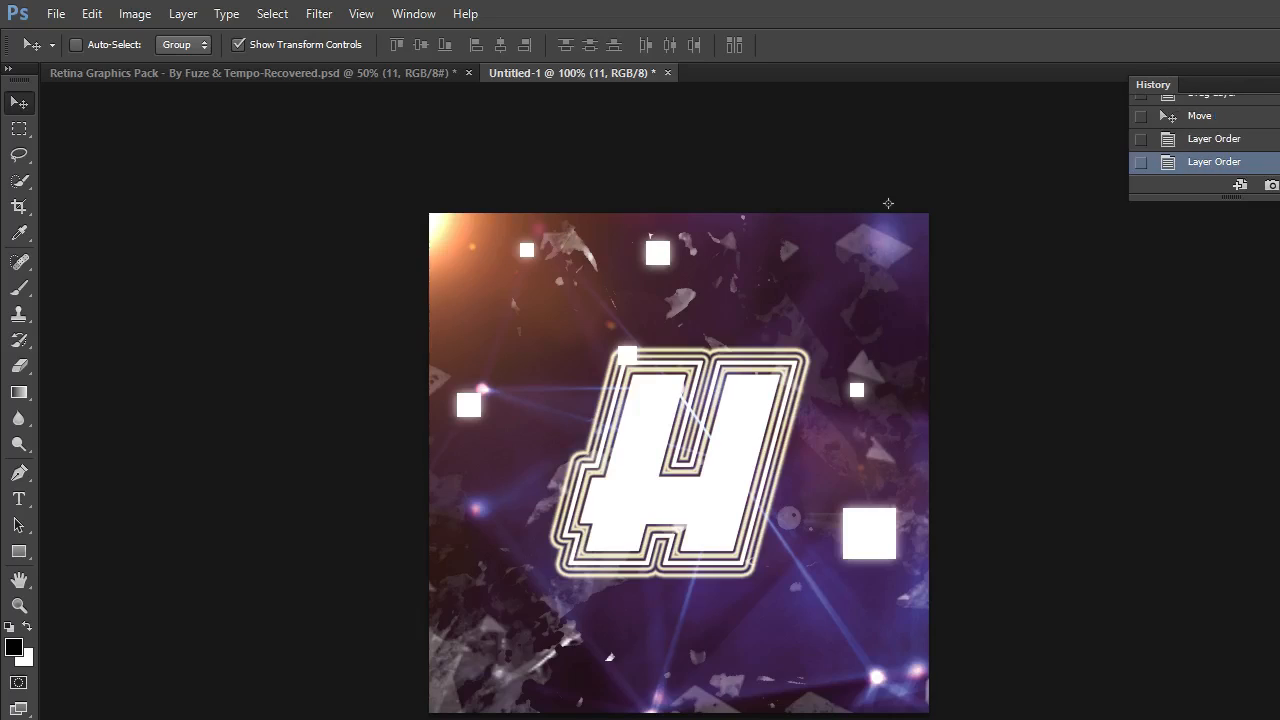
key("ctrl+bracketleft")
key("ctrl+bracketleft")
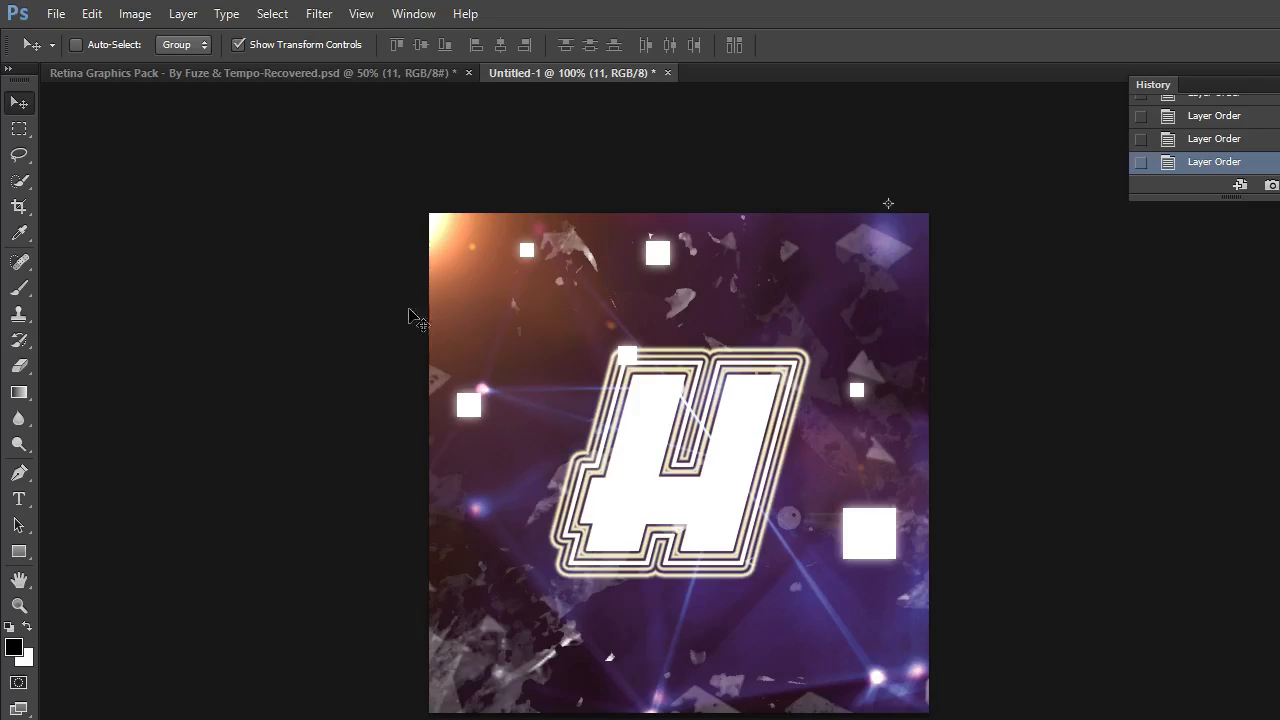
- Shift the white squares slightly up and left, and lower the debris layer one level in the layer stack
left_click_drag(614, 395, 579, 364)
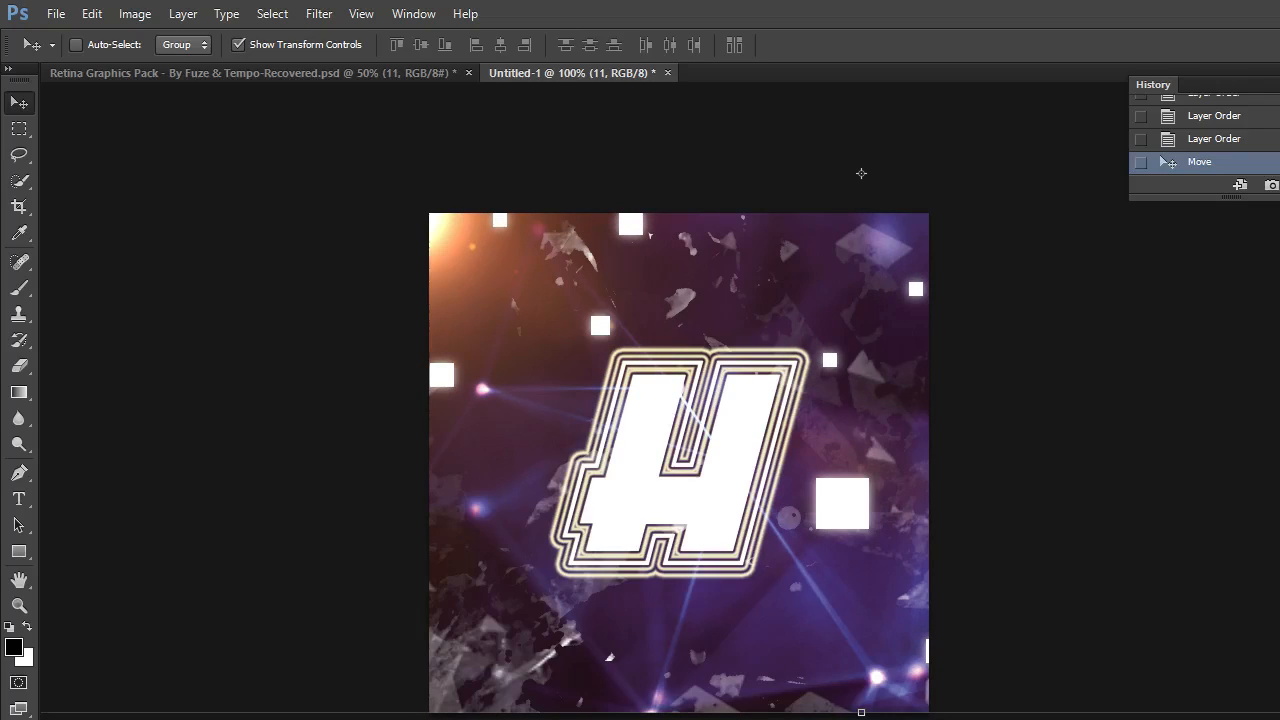
key("alt+bracketright")
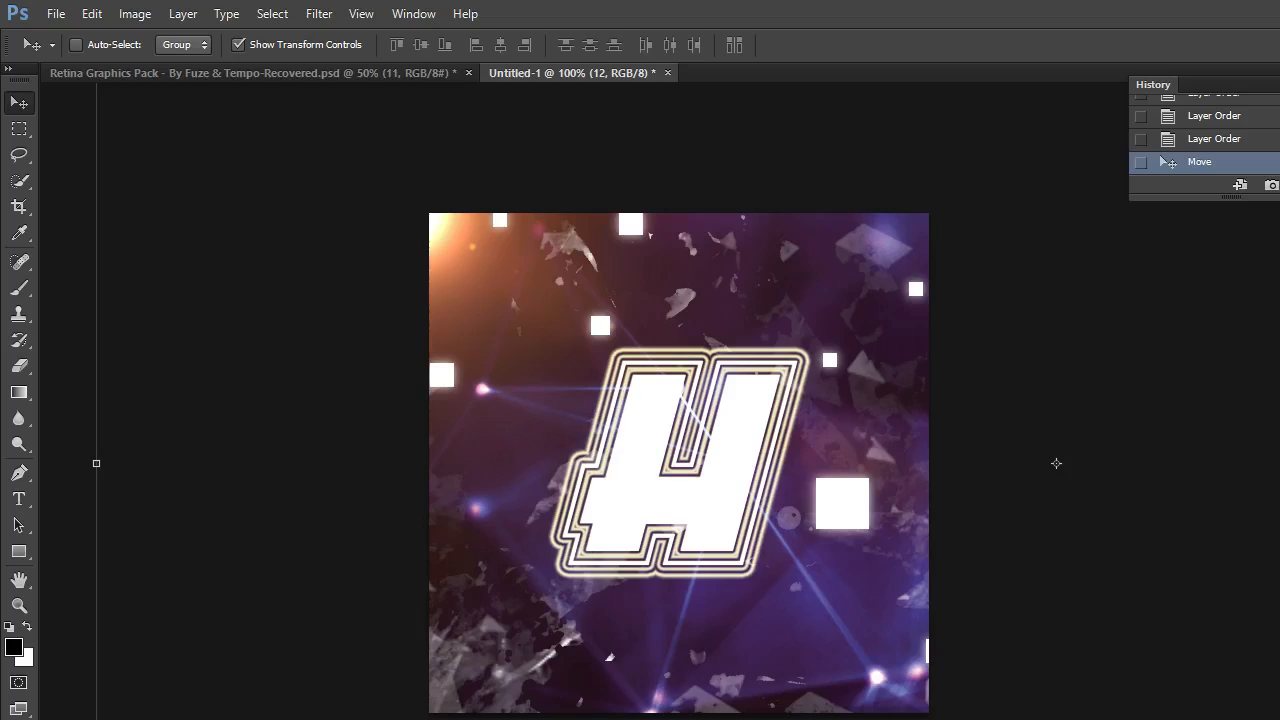
key("ctrl+bracketleft")
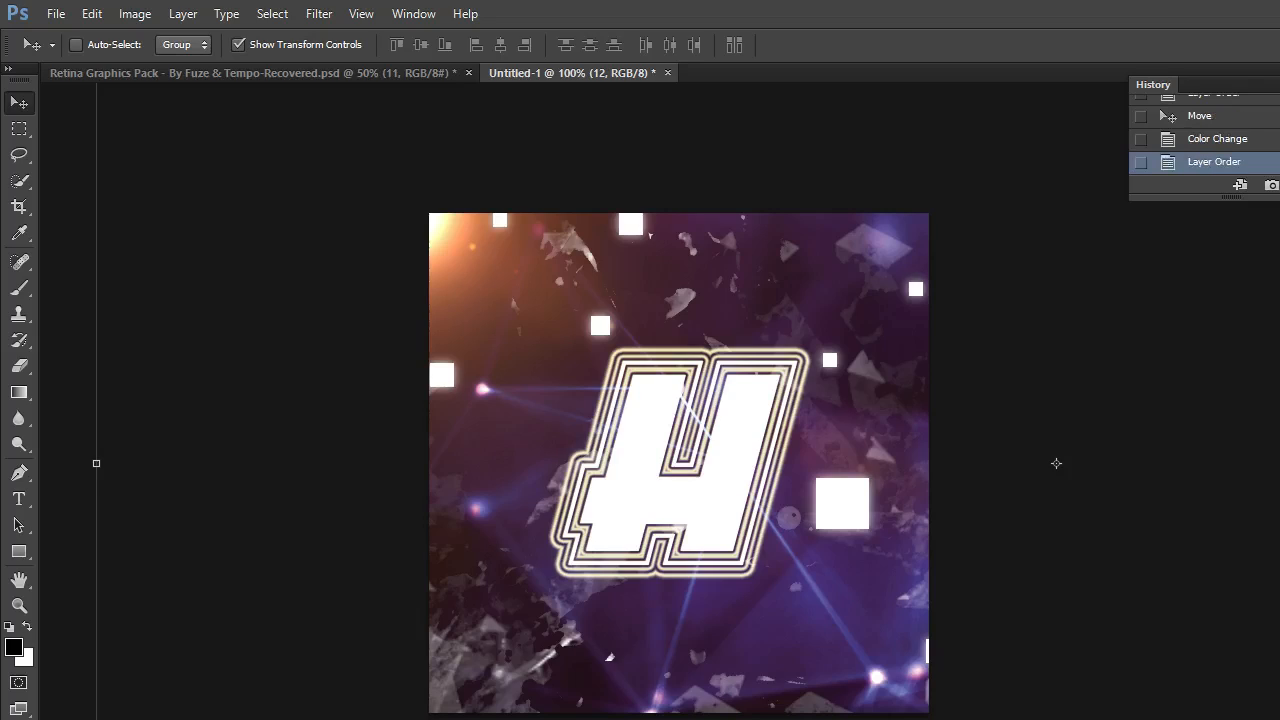